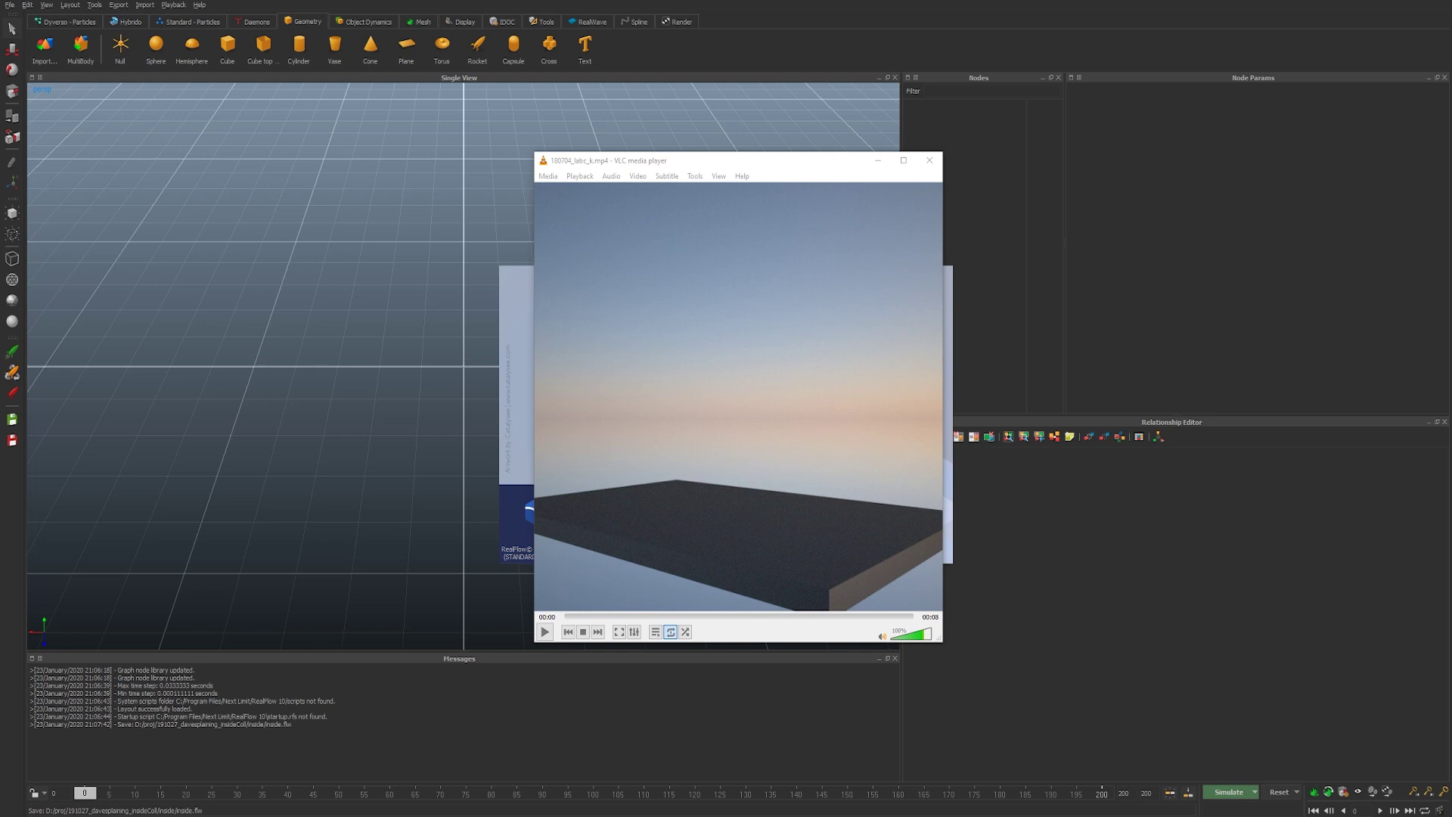
- Play the reference clip 180704_labc_k.mp4 in VLC and skip to the next clip
drag(750, 160, 733, 153)
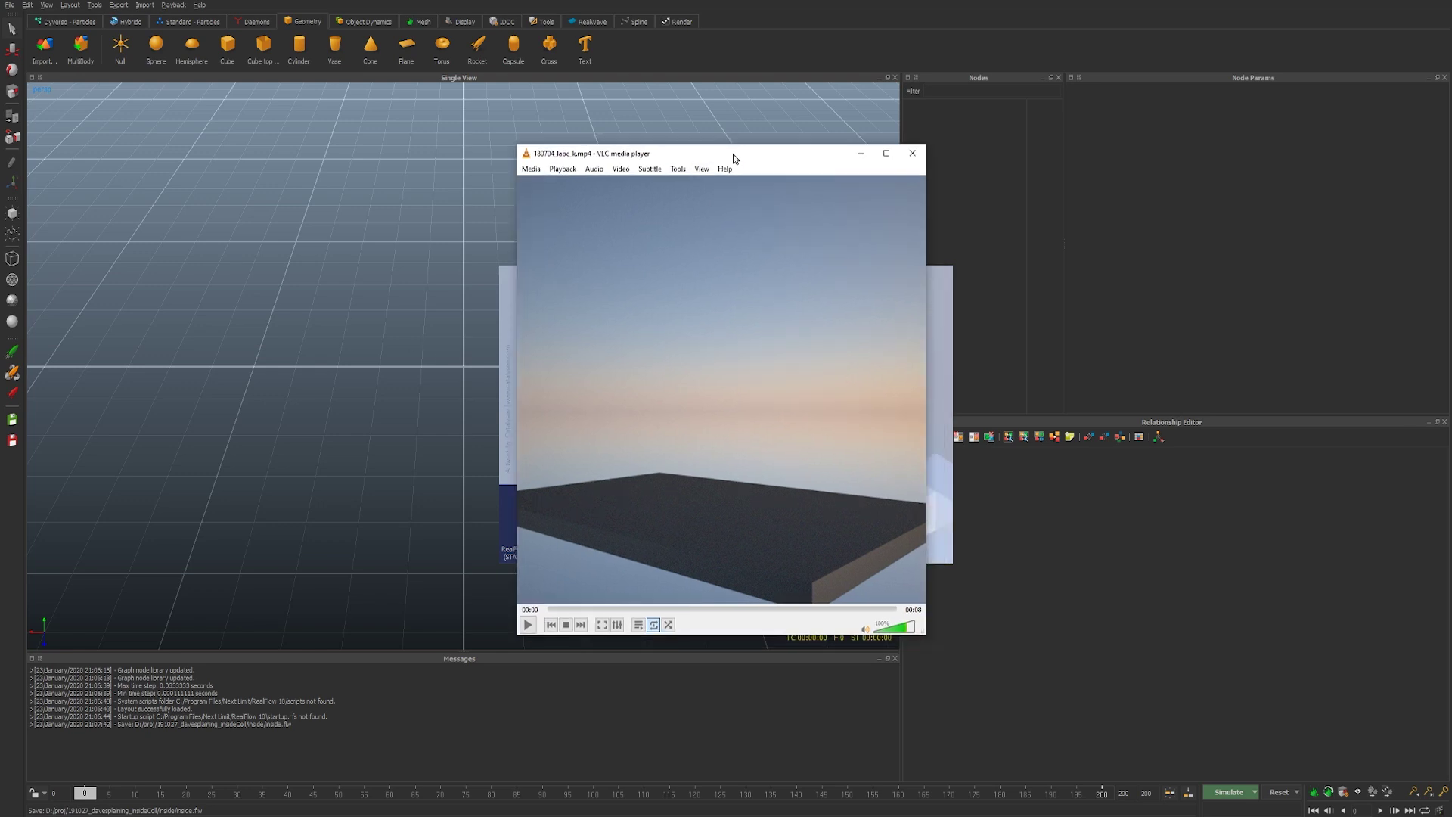
key(space)
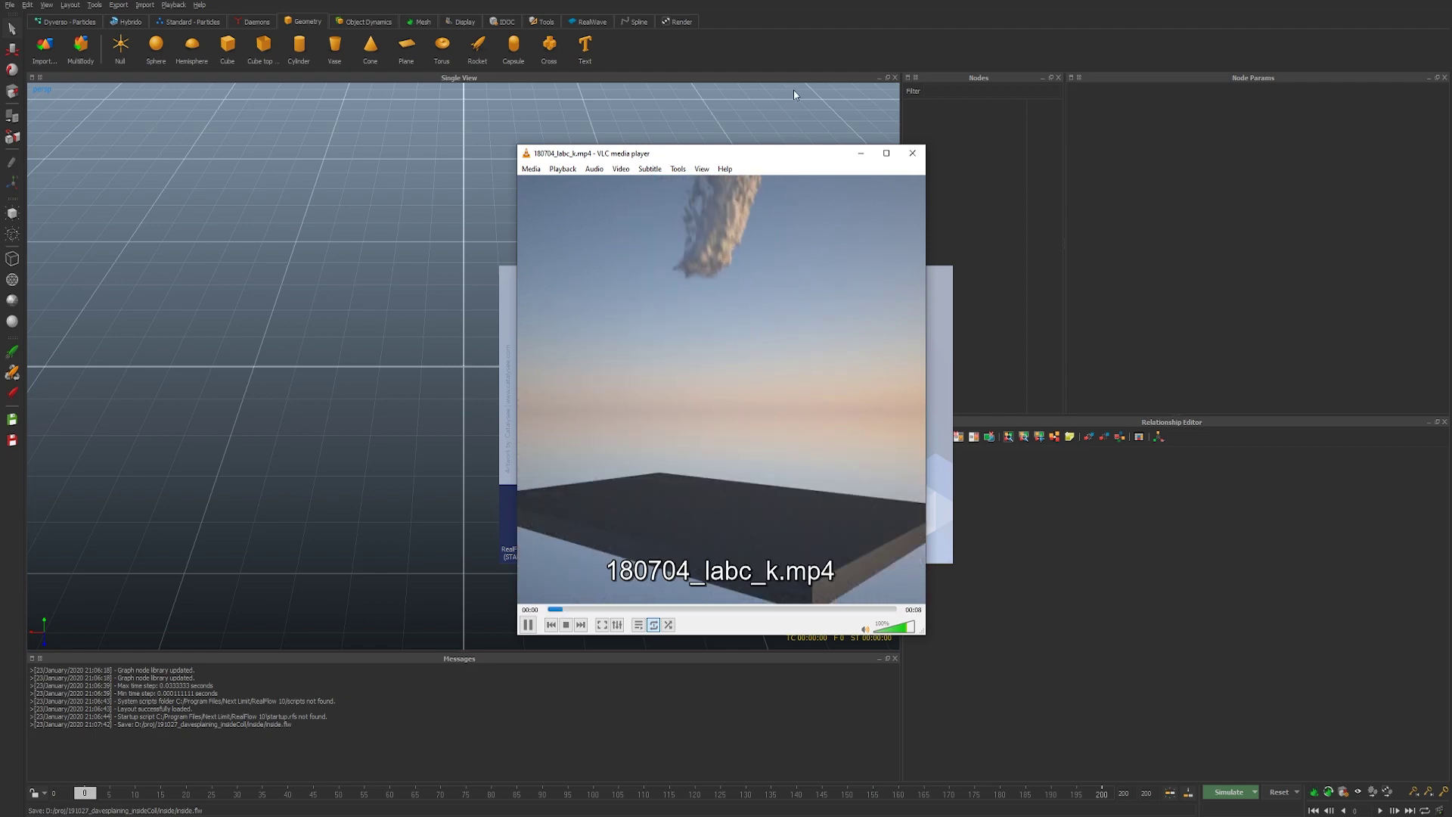
click(580, 626)
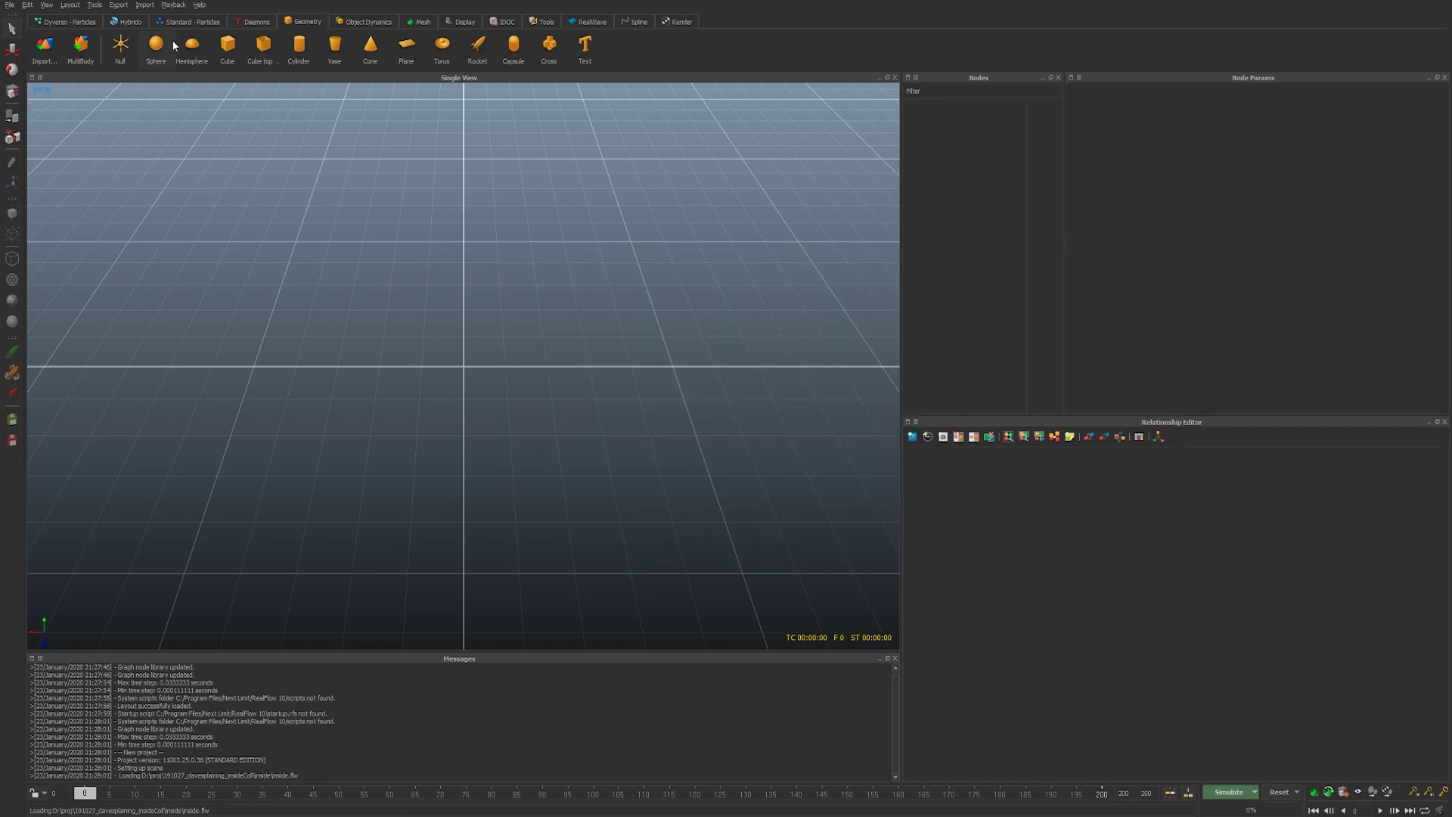
- In RealFlow, add a Dyverso circle emitter and move it to about X 1.48, Y 1.64
click(58, 21)
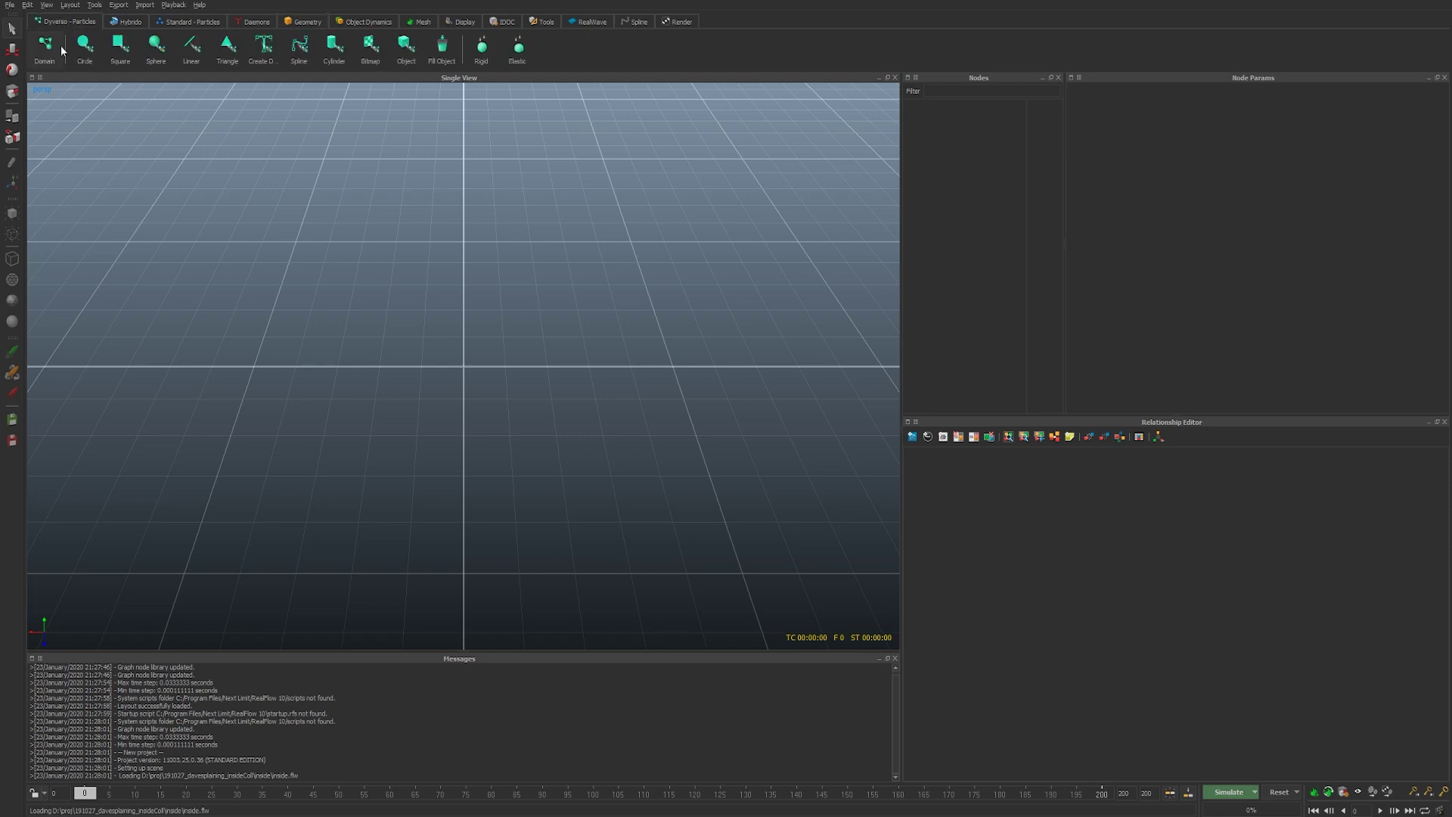
click(85, 45)
key(w)
alt+drag(496, 382, 454, 246)
alt+right_drag(460, 303, 519, 318)
alt+middle_drag(519, 317, 586, 405)
drag(491, 321, 320, 246)
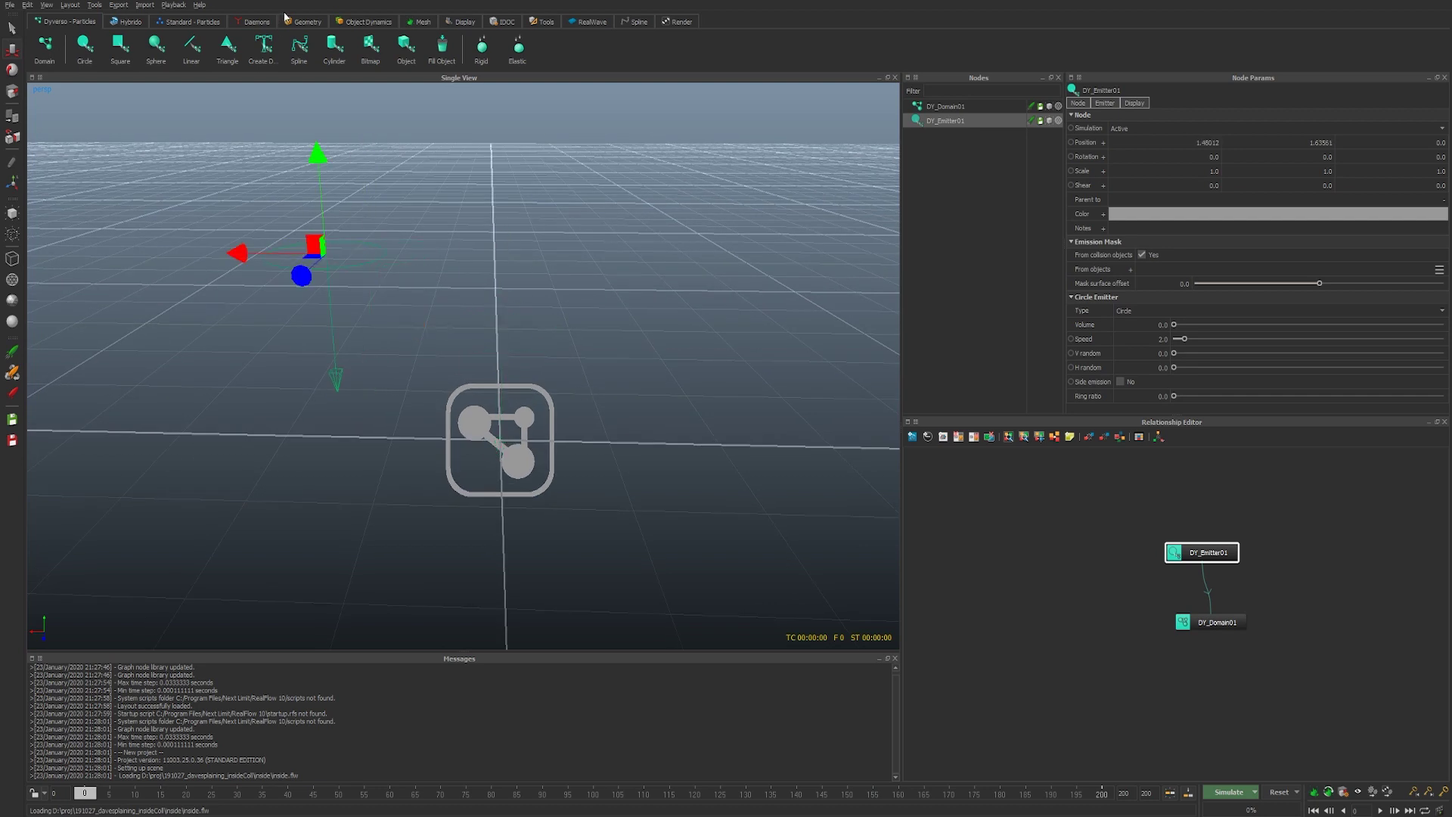
- Add a sphere and move it beneath the emitter to about X 1.53
click(287, 19)
click(156, 45)
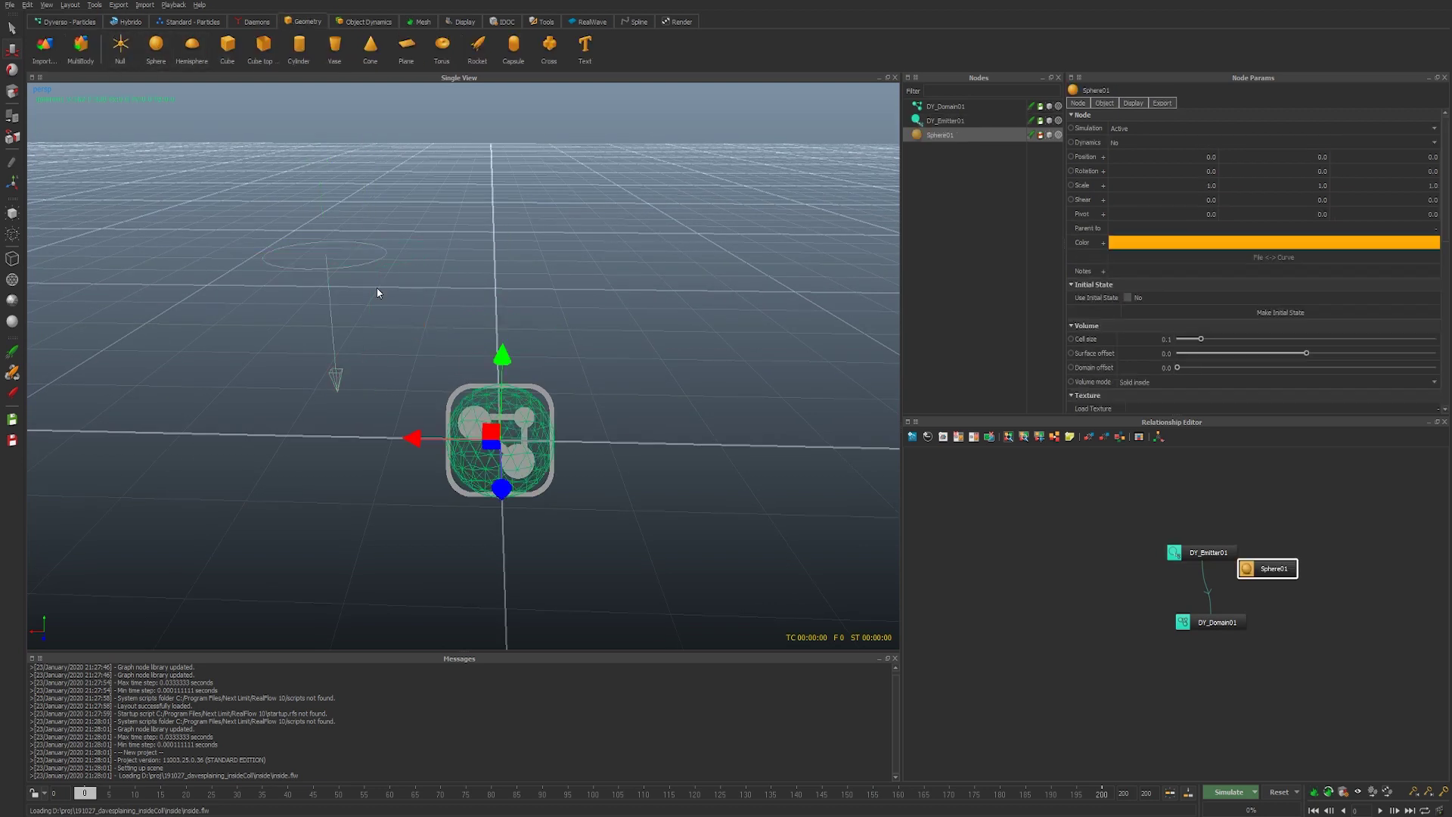
drag(412, 434, 248, 435)
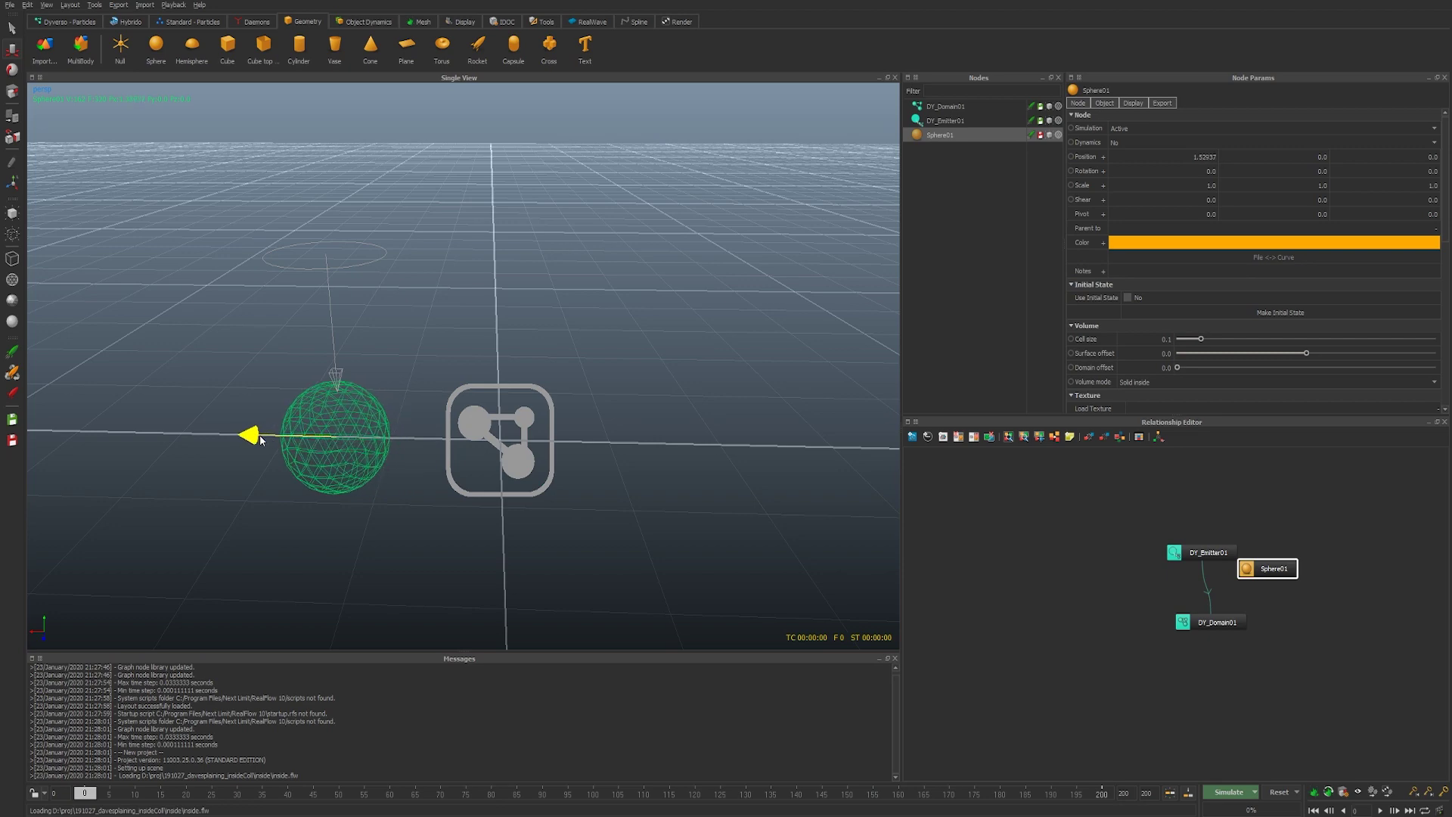
- Run the particle simulation above the unlinked sphere
alt+drag(389, 404, 357, 492)
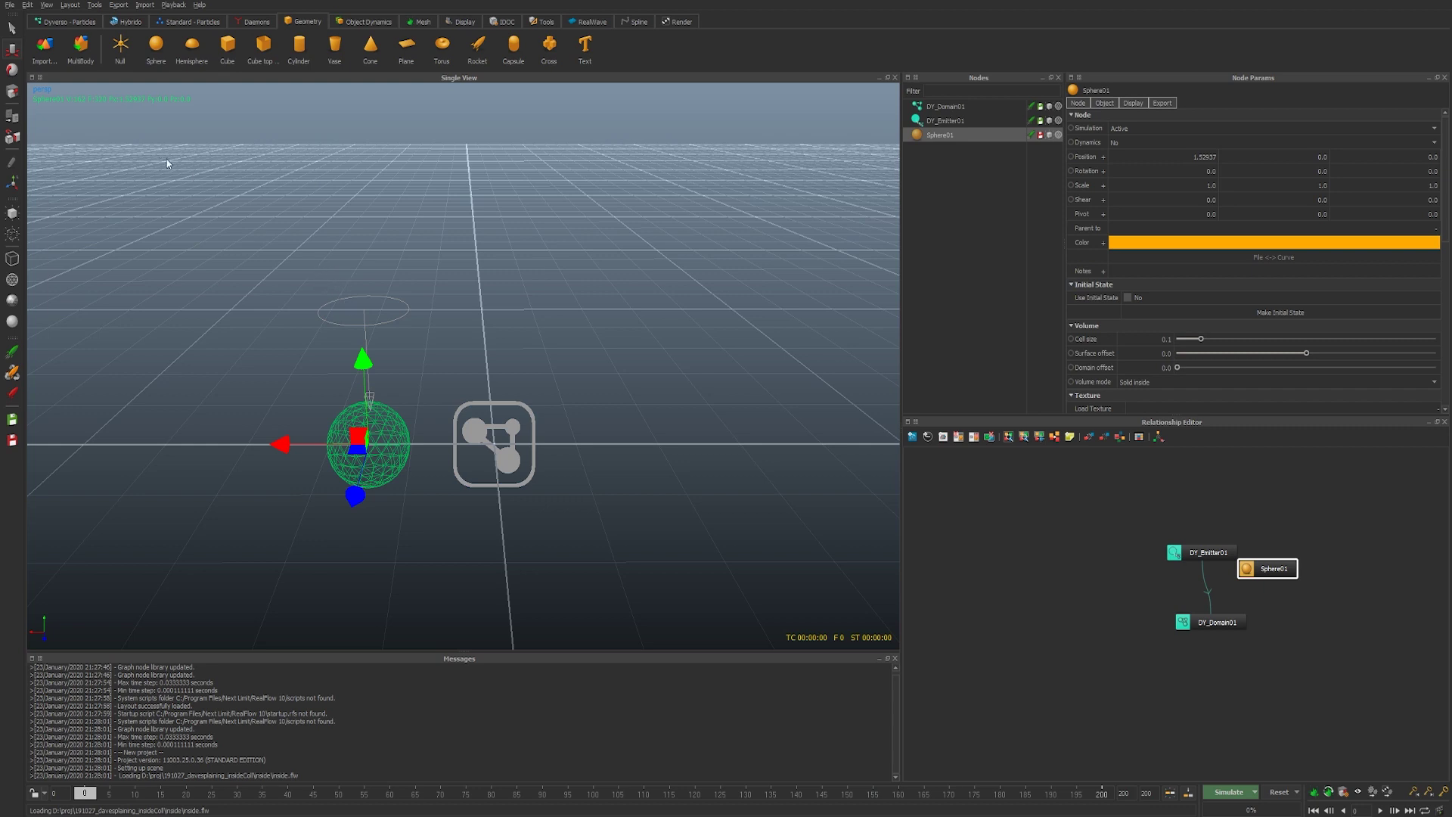
alt+middle_drag(395, 375, 445, 352)
scroll(443, 360, up, 3)
key(ctrl+a)
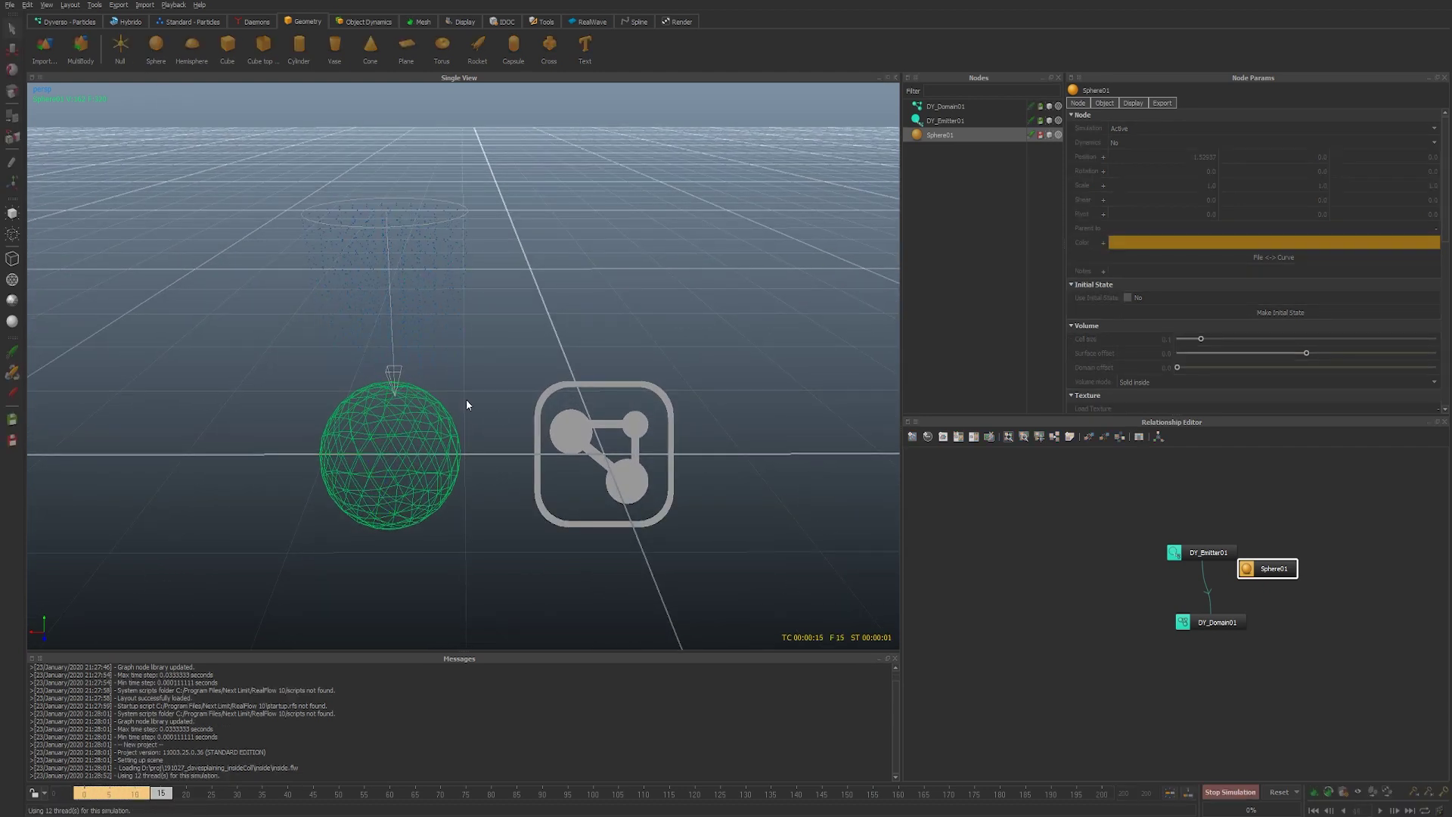
- Link the sphere to DY_Domain01, reset the simulation and run it again up to about frame 20
drag(1238, 613, 1229, 622)
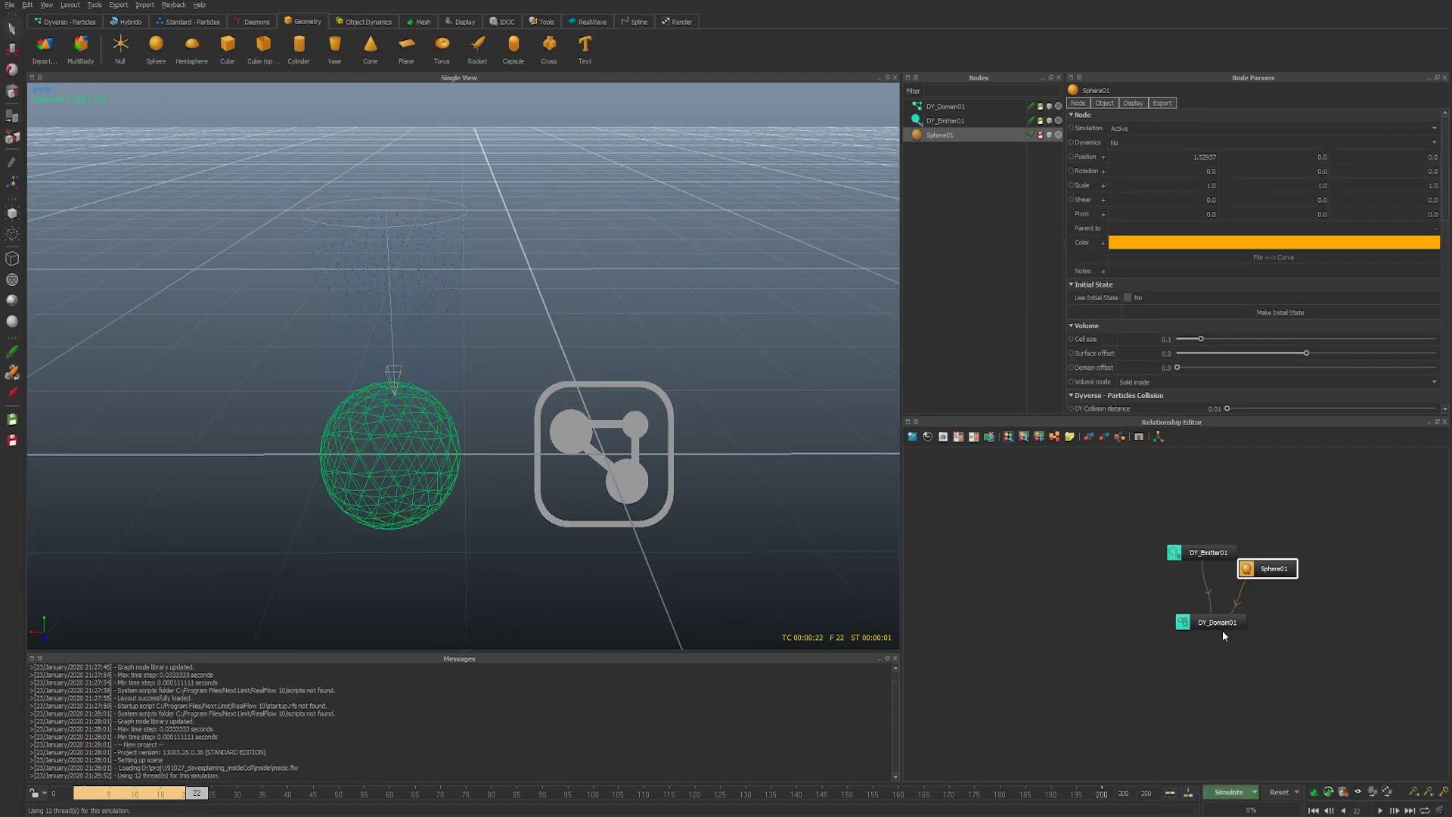
key(ctrl+r)
key(ctrl+a)
alt+drag(448, 490, 473, 410)
key(ctrl+a)
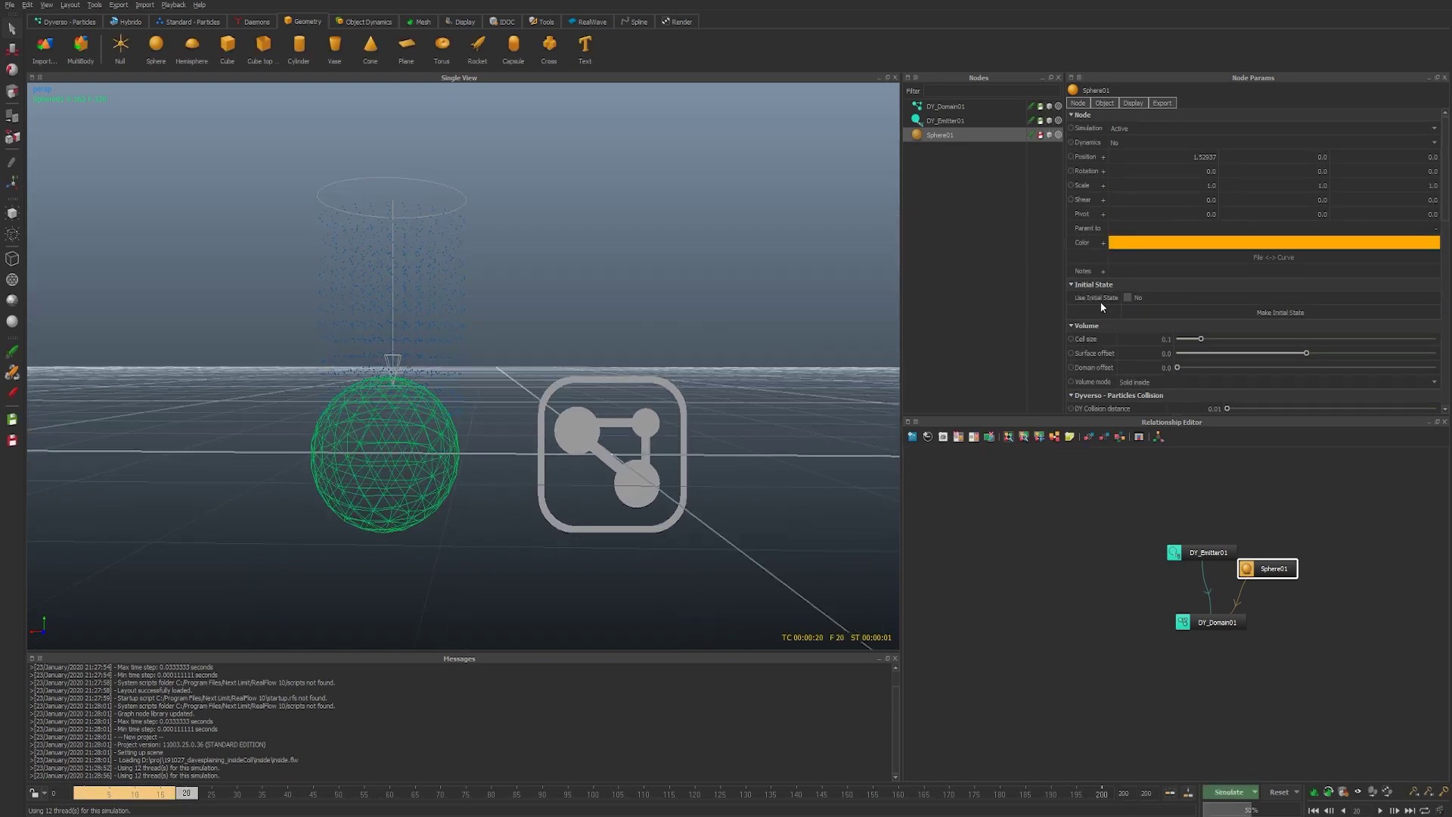
- Display the sphere's volume isosurface to inspect its collision shape, and hide it again
scroll(1155, 336, down, 1)
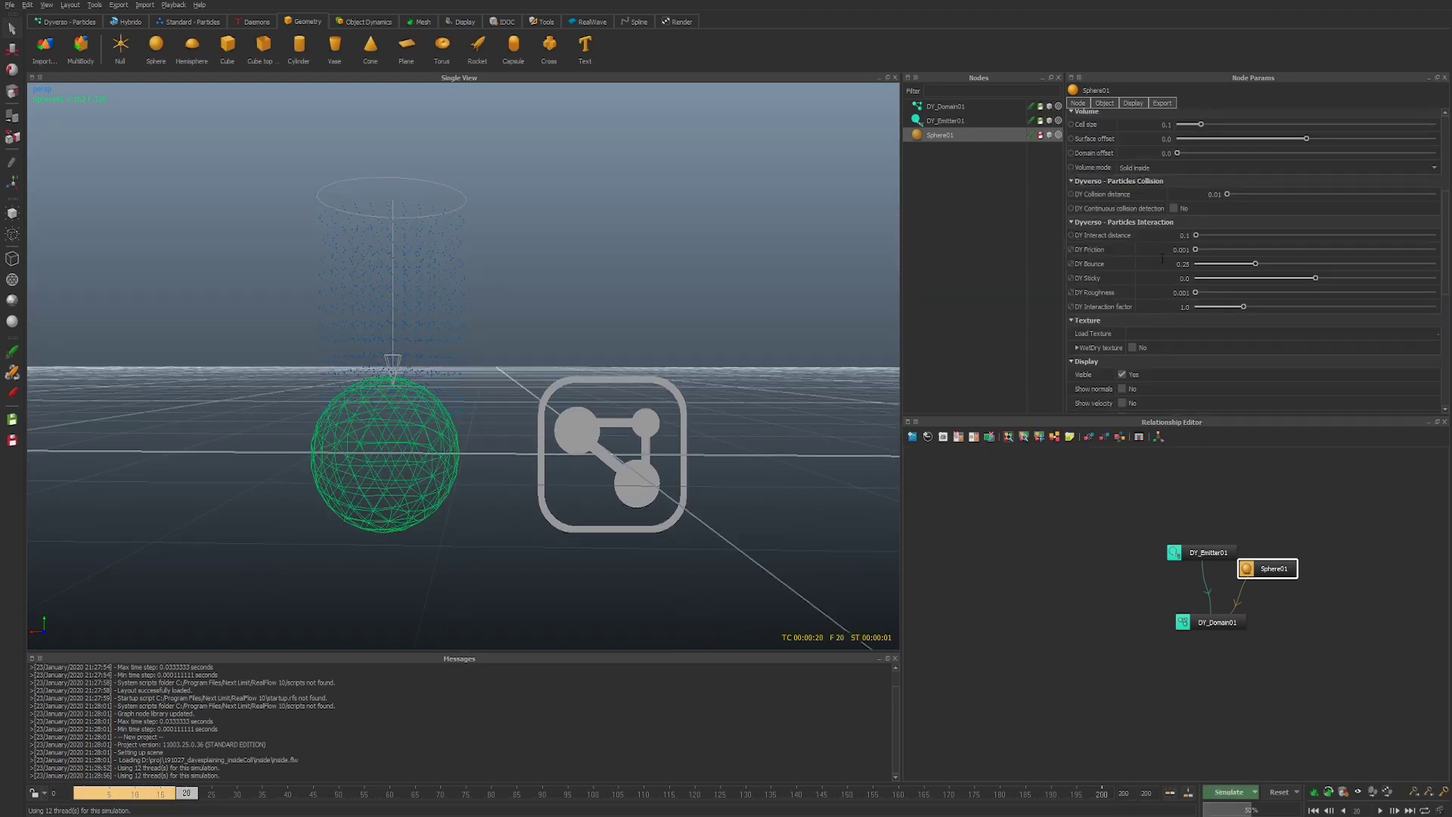
scroll(1168, 272, down, 2)
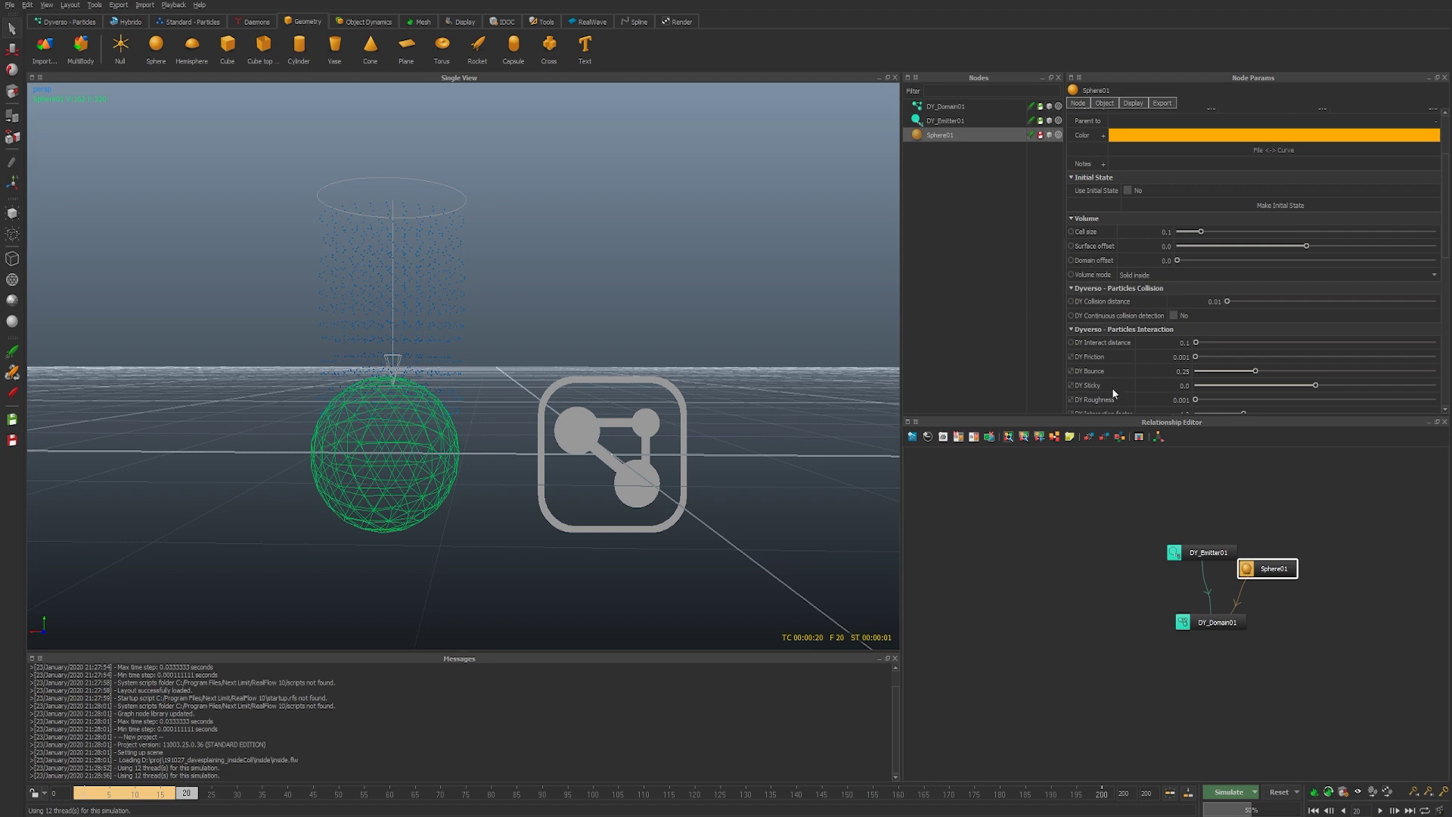
scroll(1113, 392, down, 10)
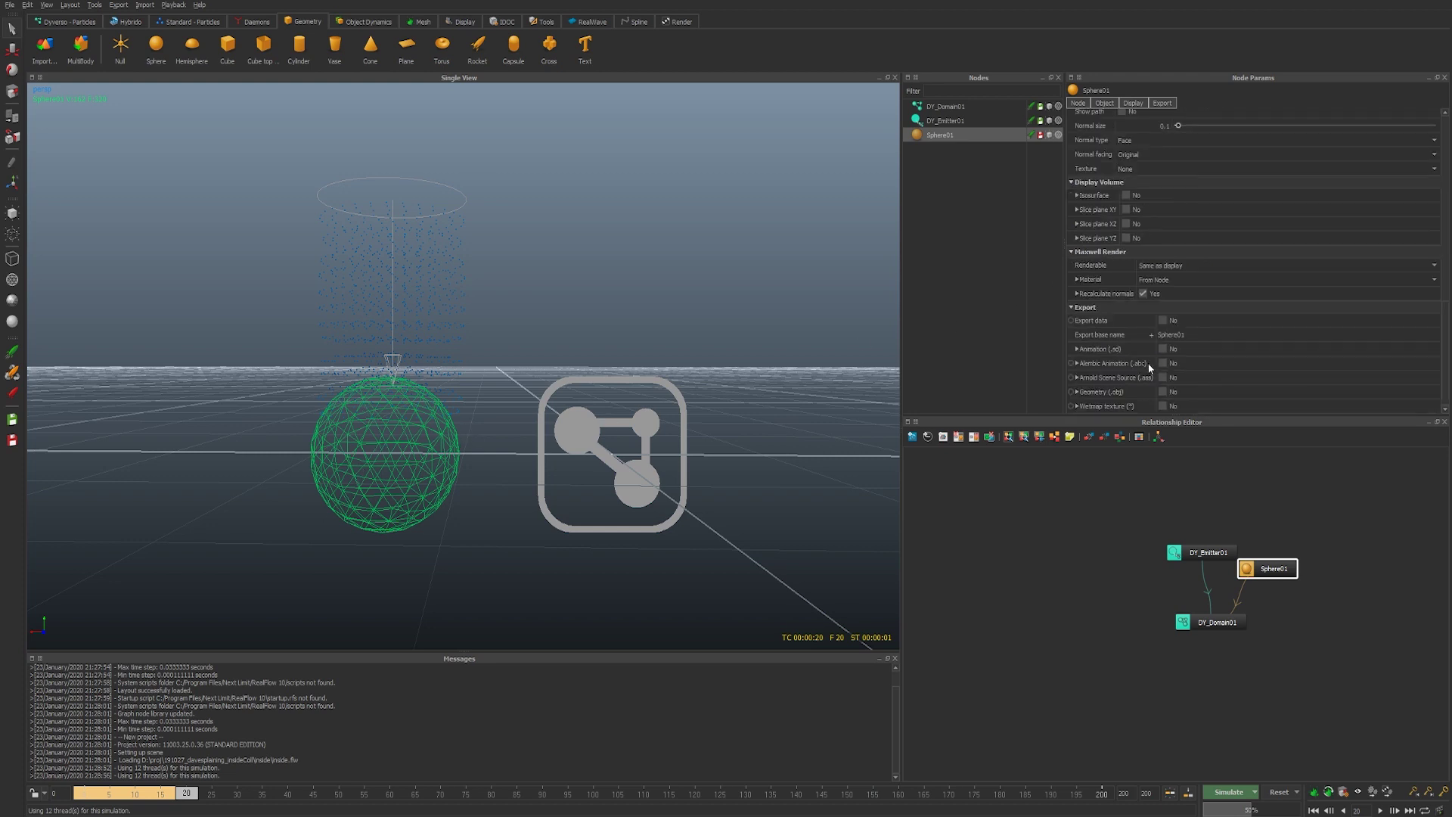
click(1127, 195)
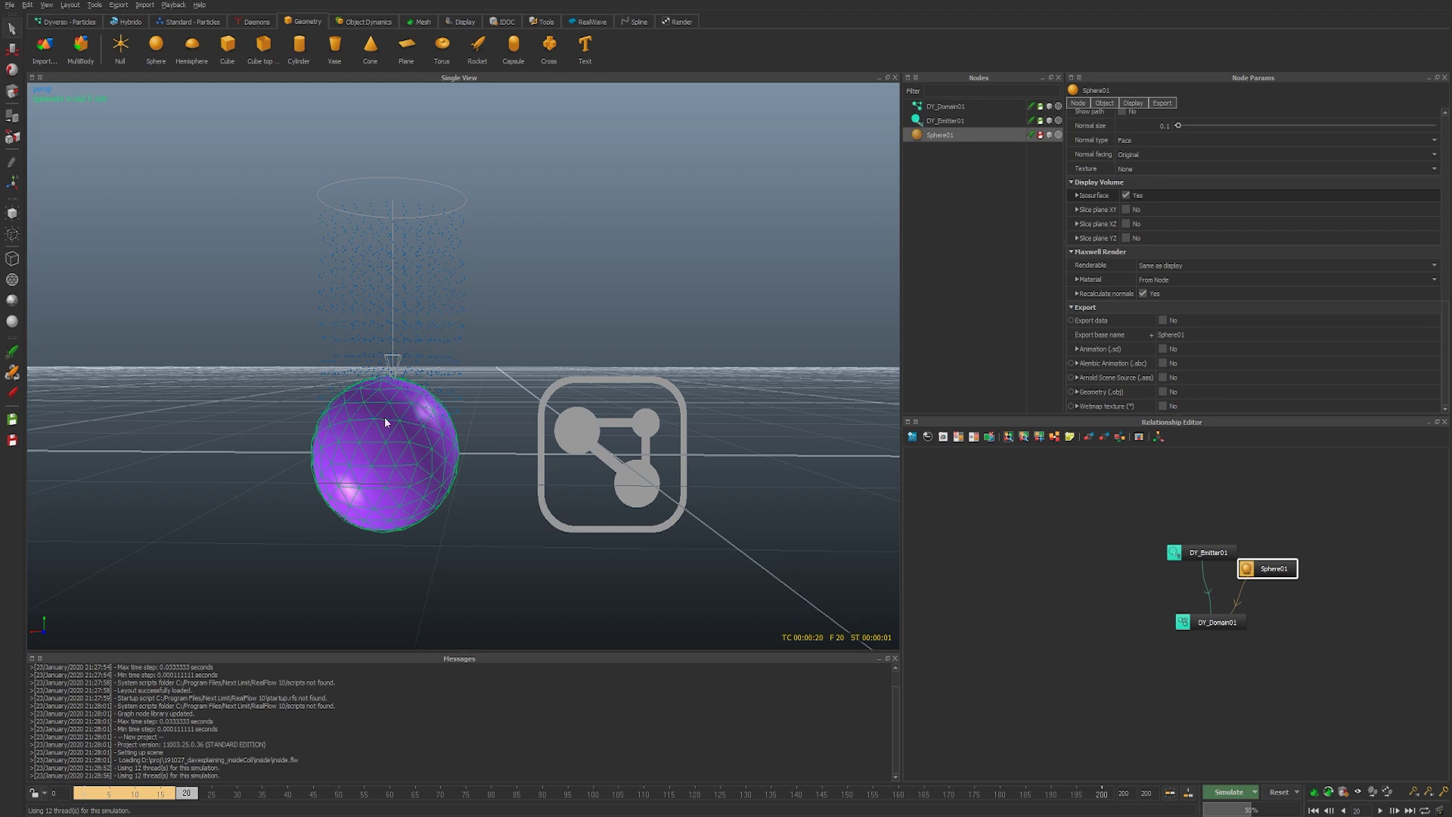
click(1126, 195)
- Set the sphere's volume mode to Solid outside and reset the simulation
scroll(1120, 224, up, 5)
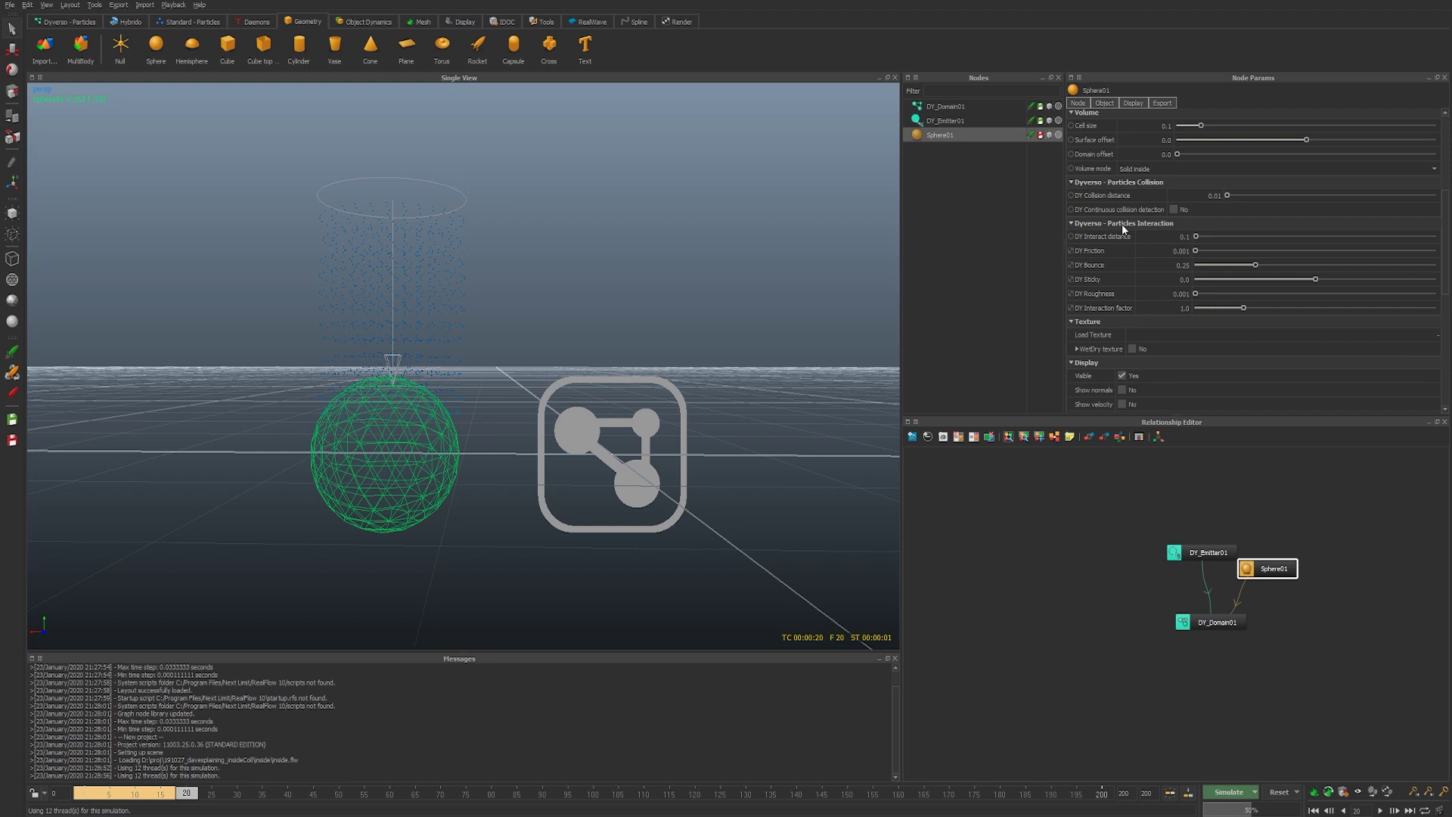
click(1146, 169)
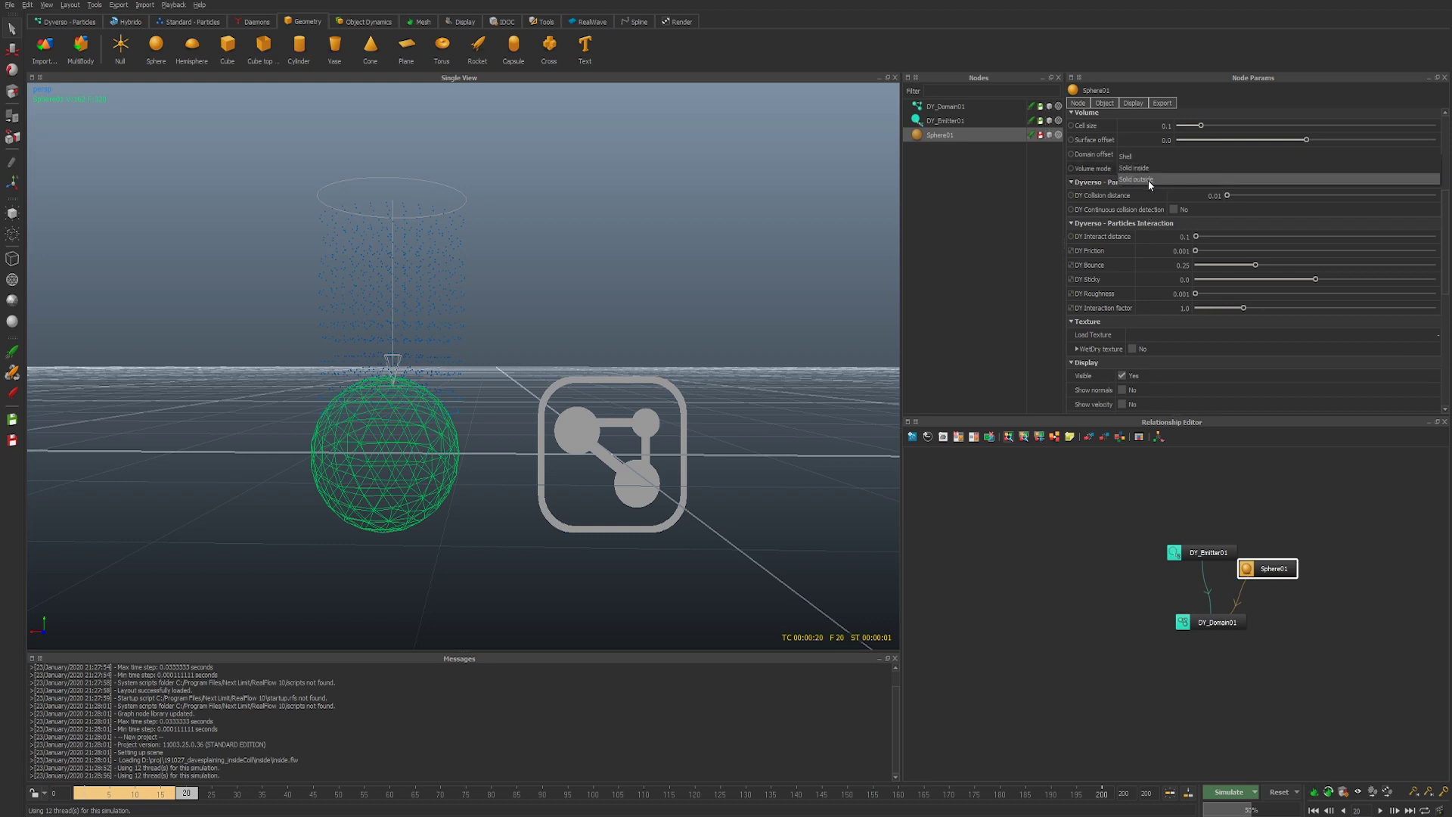
click(1146, 180)
key(alt+r)
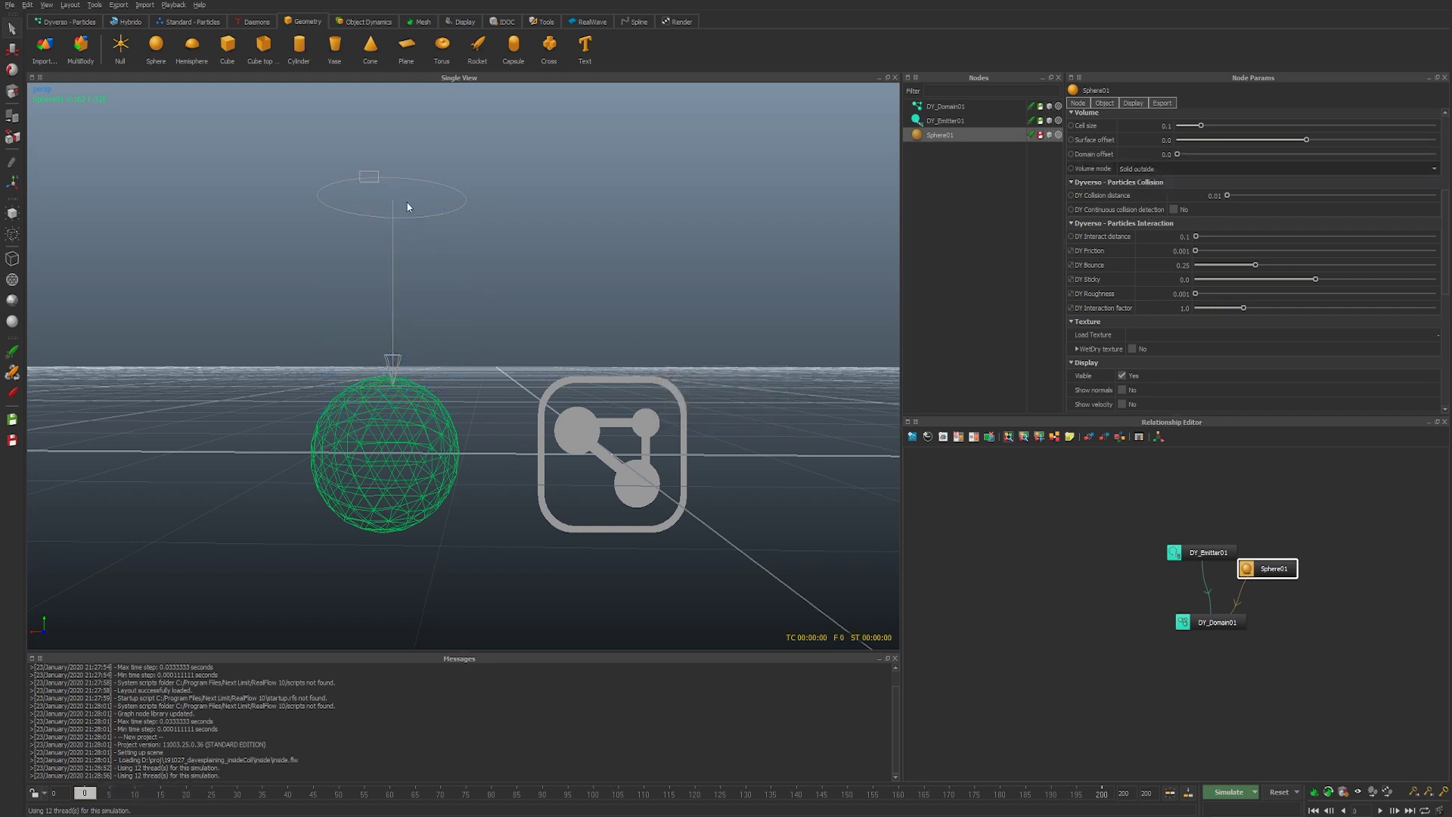
- Lower the circle emitter into the sphere to about Y 0.40 and run the simulation up to frame 73
click(407, 209)
key(w)
drag(395, 154, 395, 357)
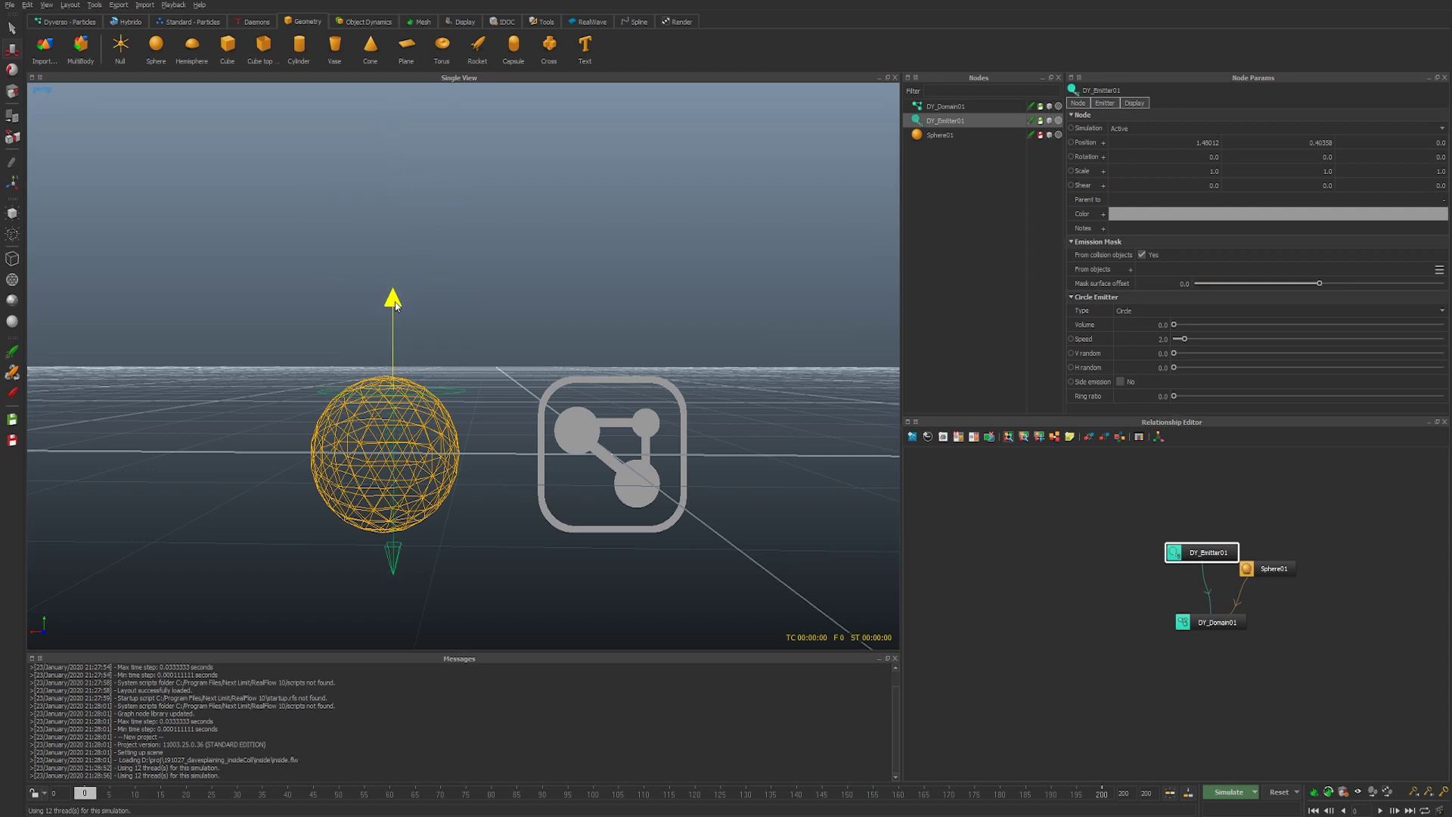
key(Return)
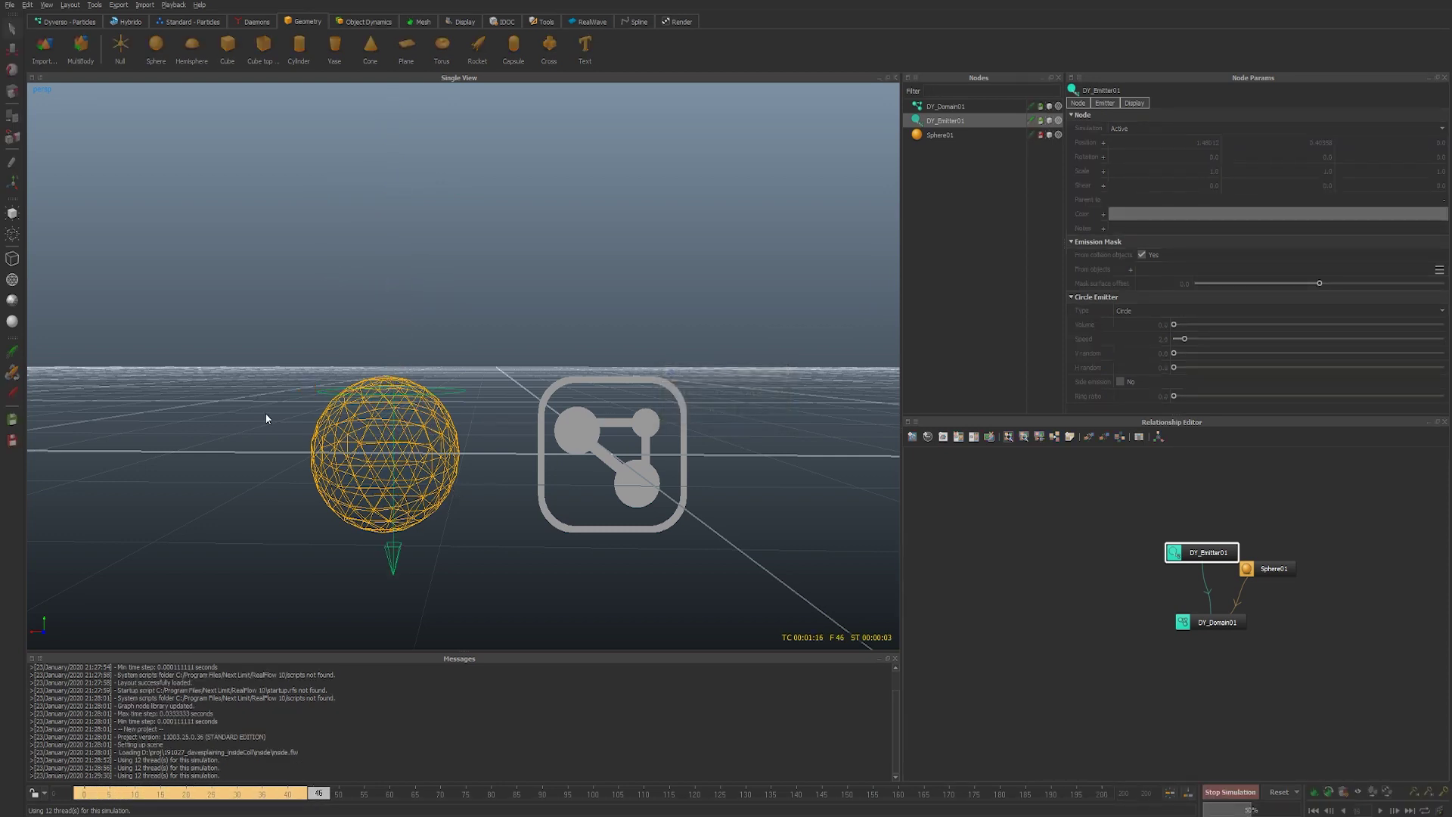
key(alt+a)
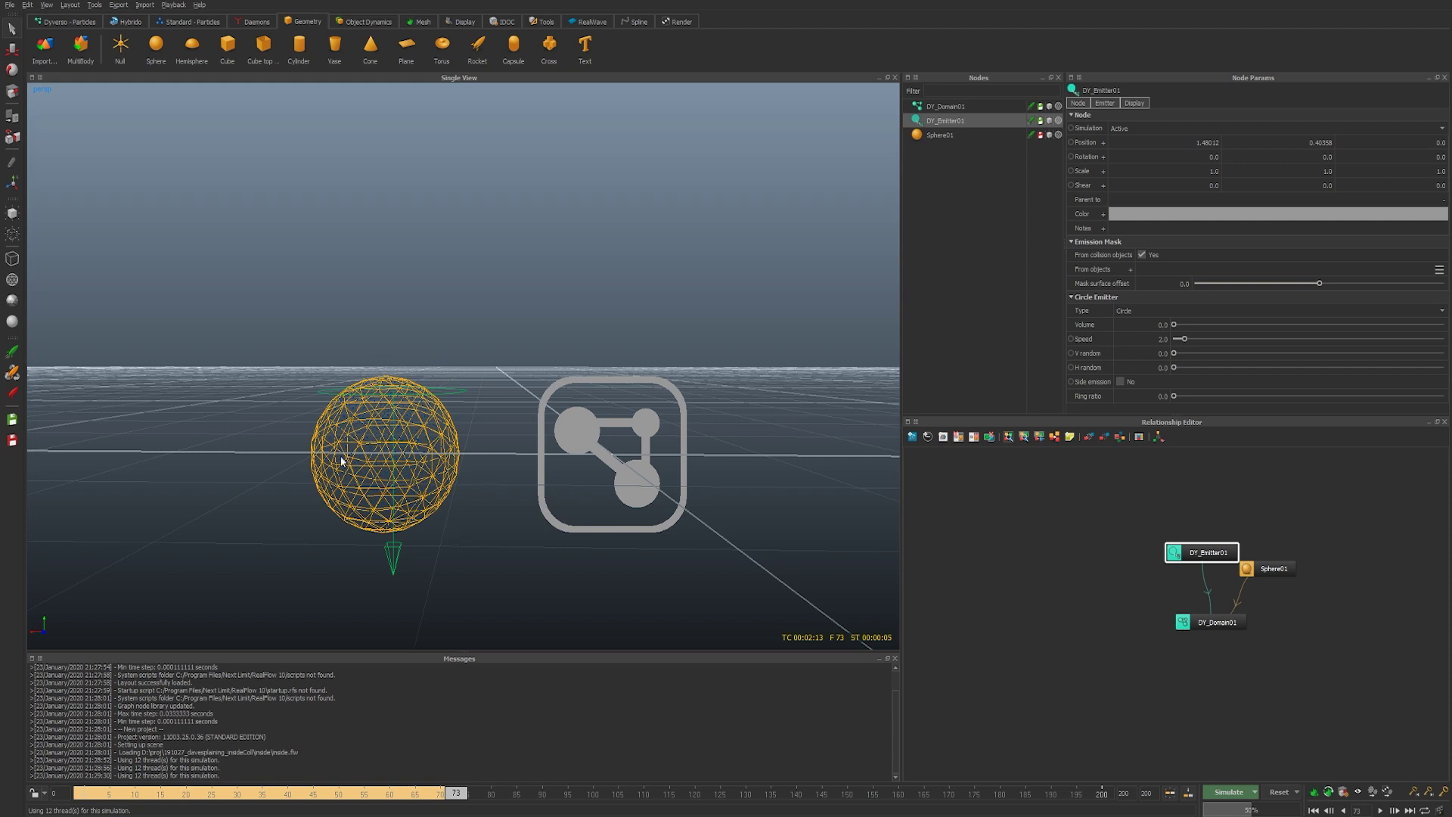
- Reset the simulation and delete the sphere from the scene
key(alt+r)
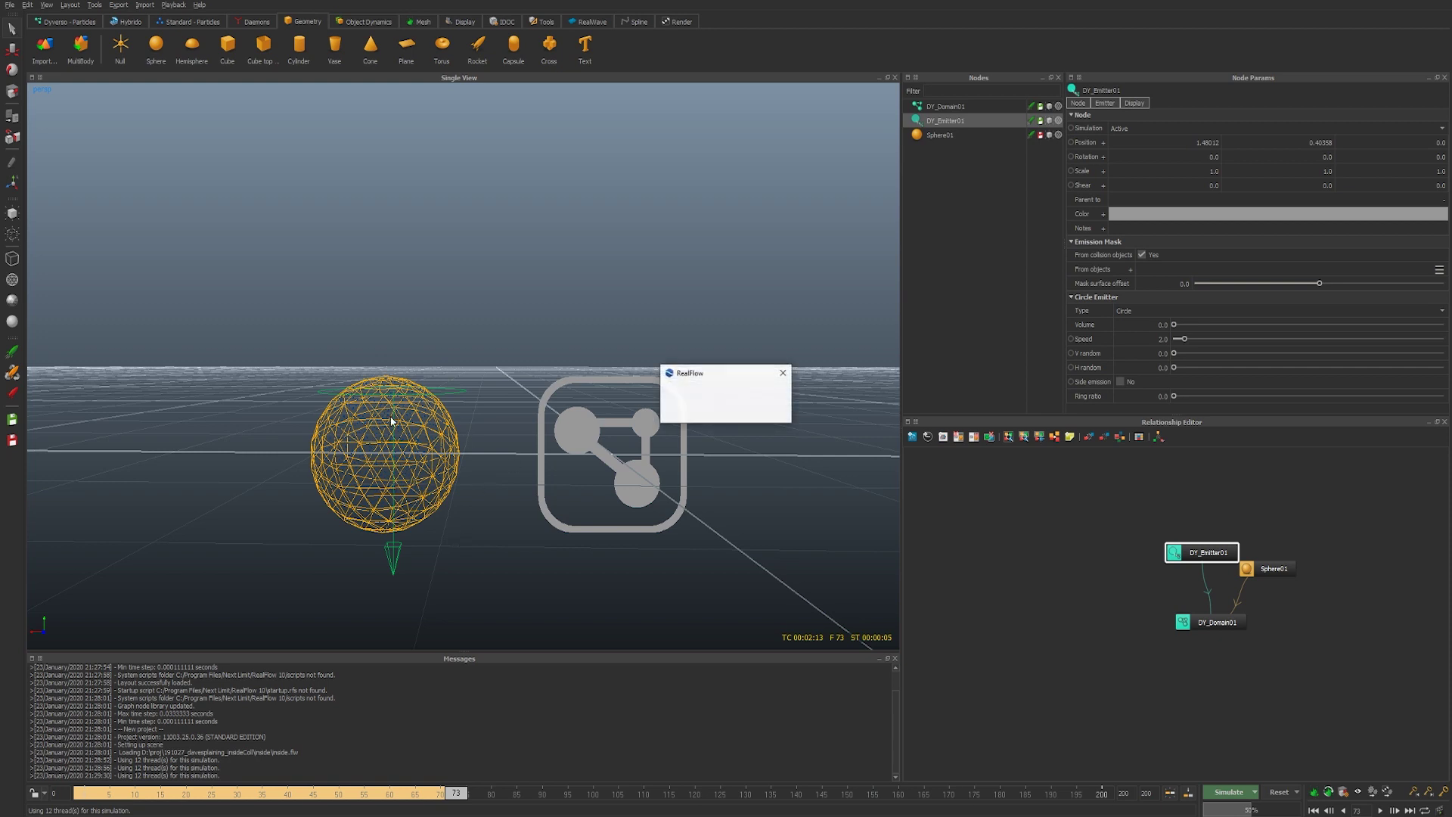
click(456, 450)
key(Delete)
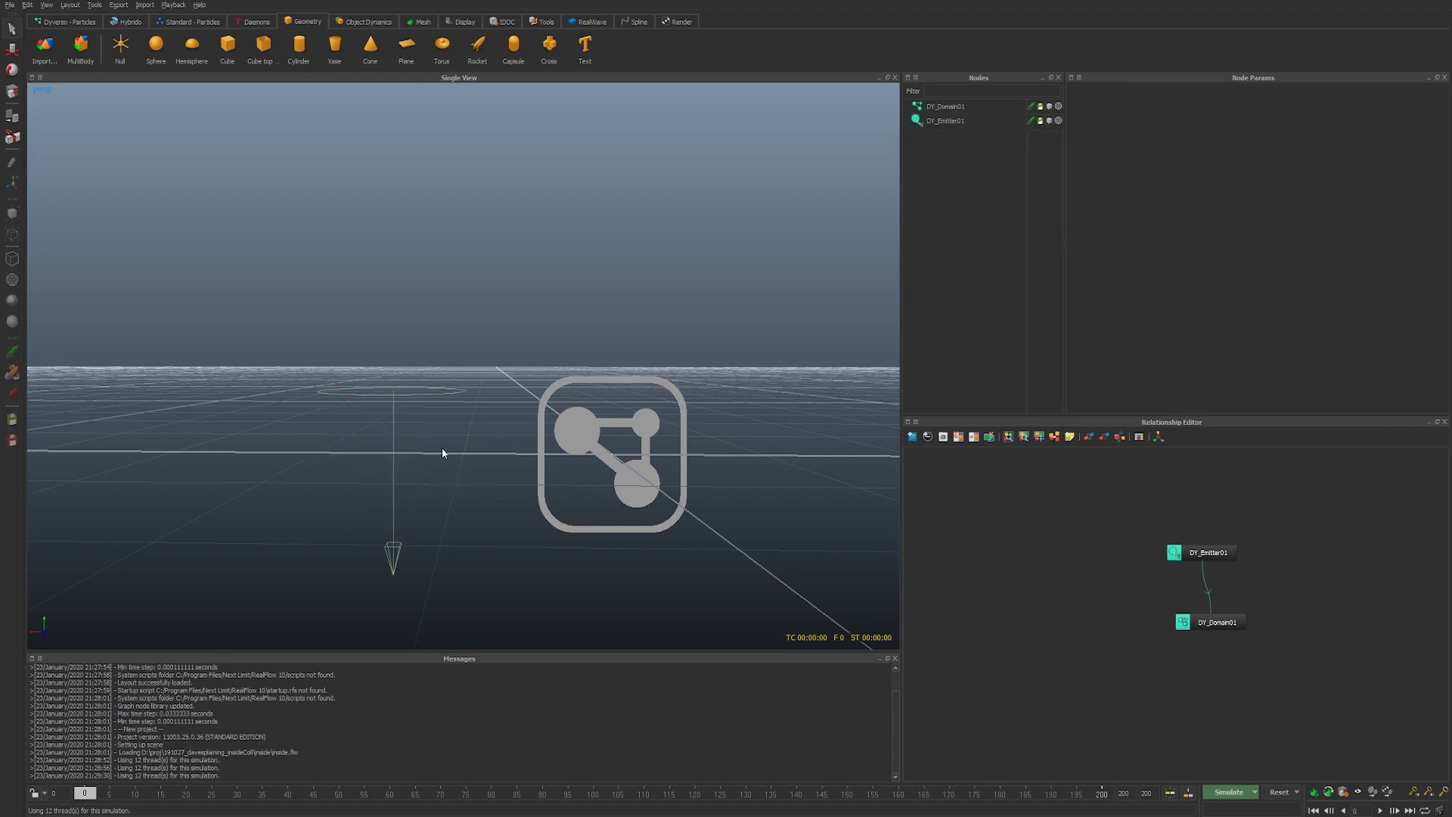
- Raise the circle emitter to about Y 1.31
drag(479, 452, 413, 361)
key(w)
drag(397, 304, 395, 160)
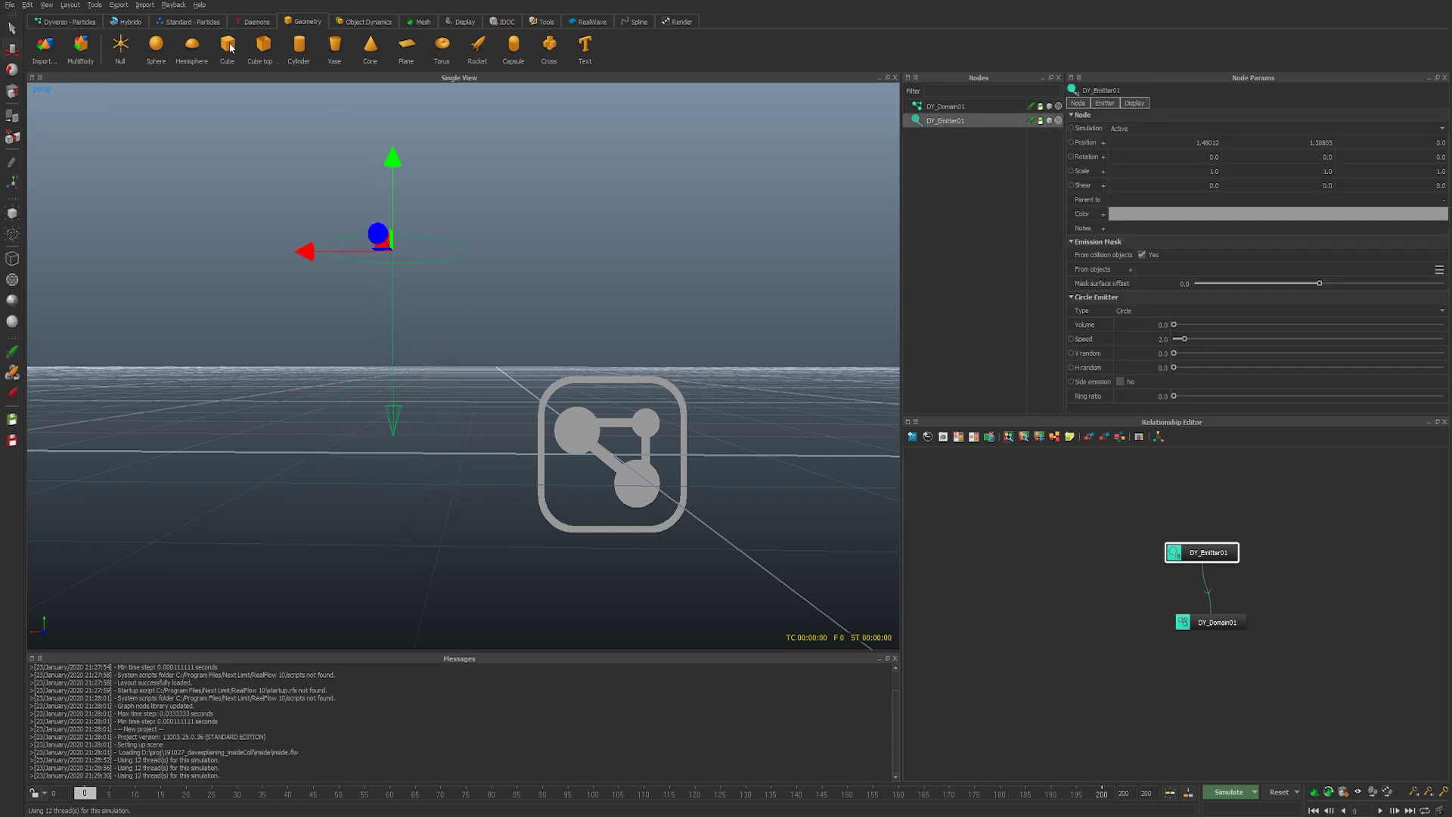
- Add an open-top cube and move it beneath the emitter to about X 1.51
click(263, 46)
drag(524, 454, 307, 457)
alt+drag(459, 338, 465, 378)
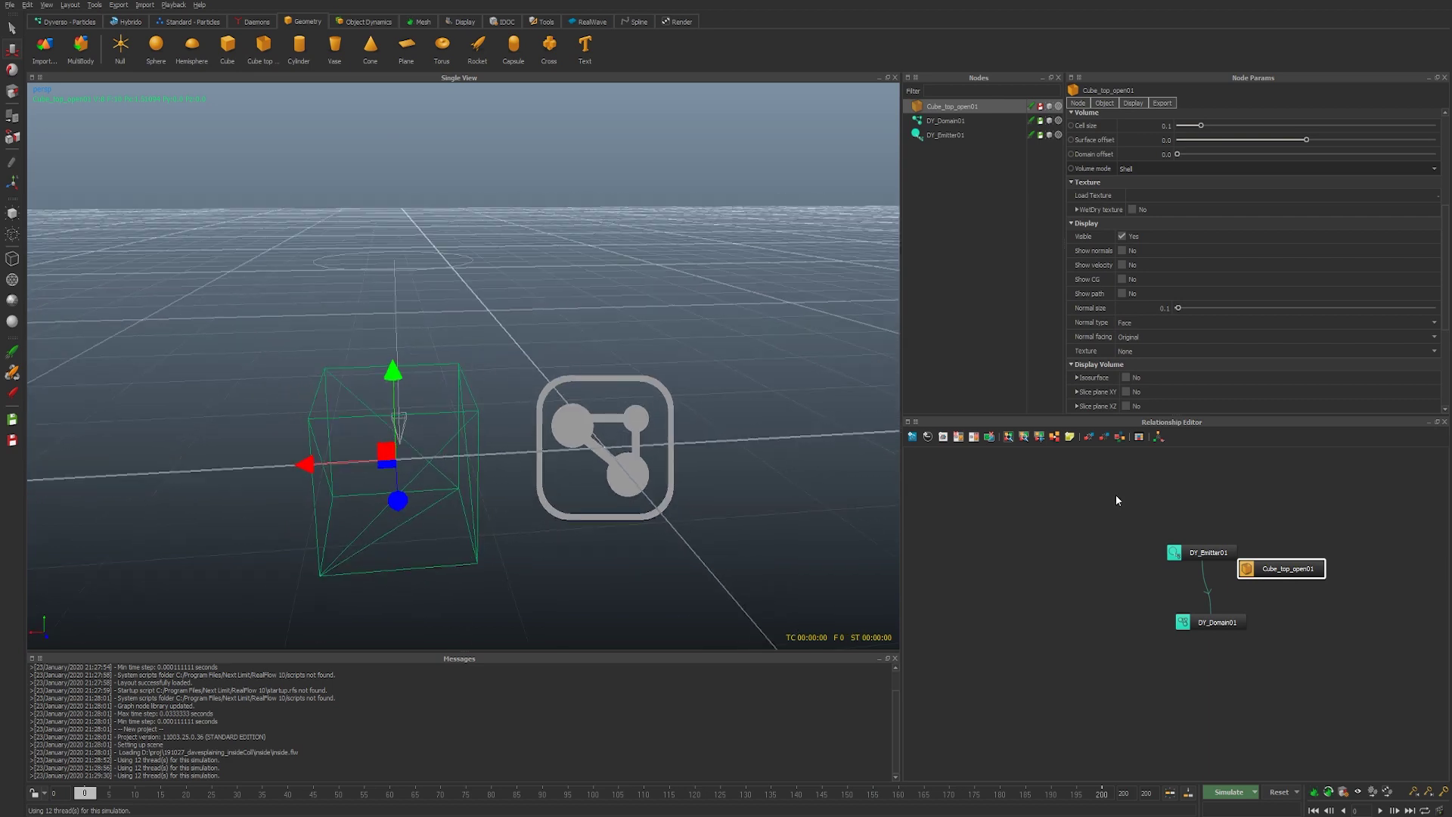
- Link the open-top cube to DY_Domain01 and run the simulation up to frame 86
drag(1290, 569, 1216, 621)
key(ctrl+a)
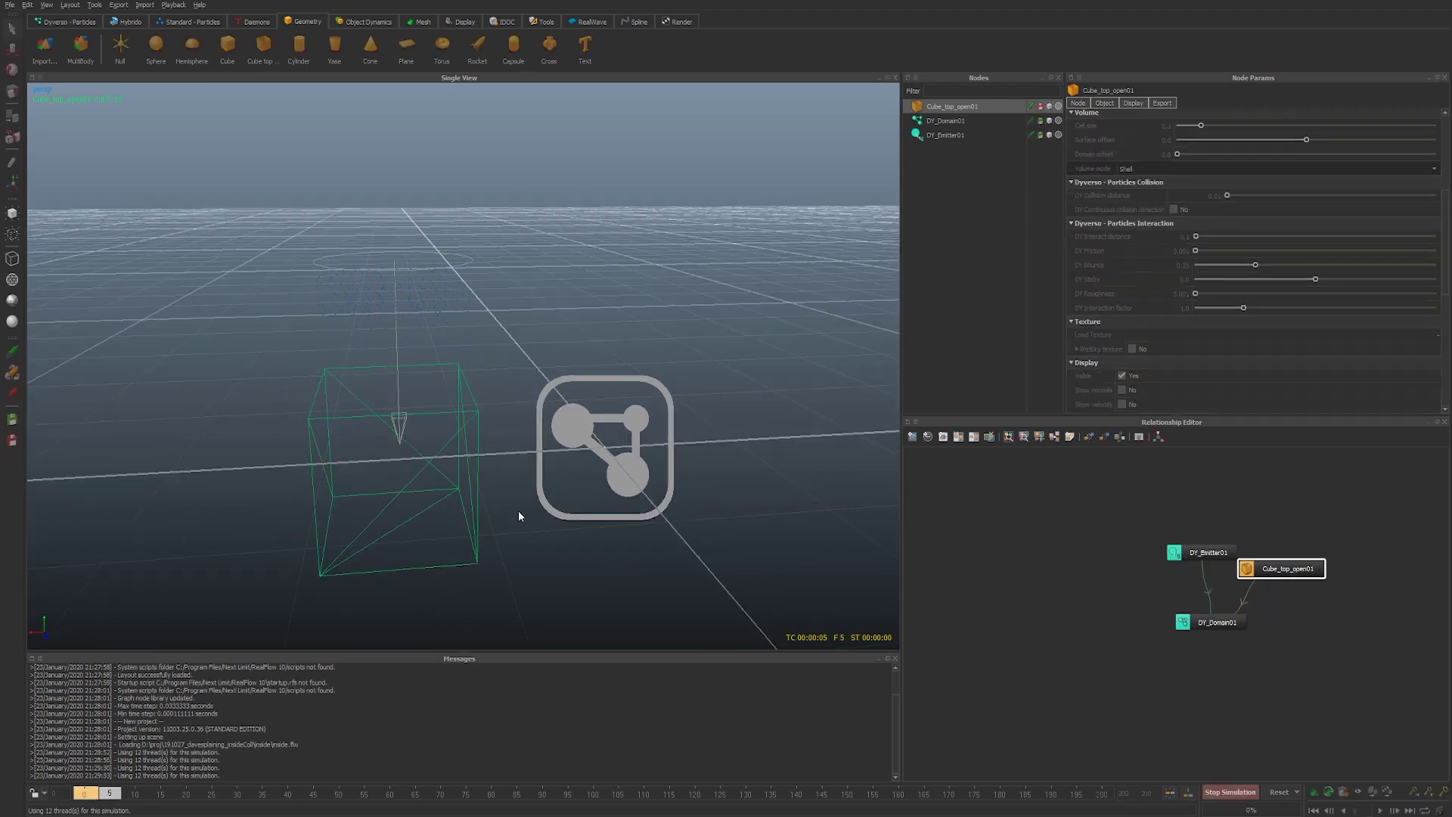
scroll(1154, 280, up, 5)
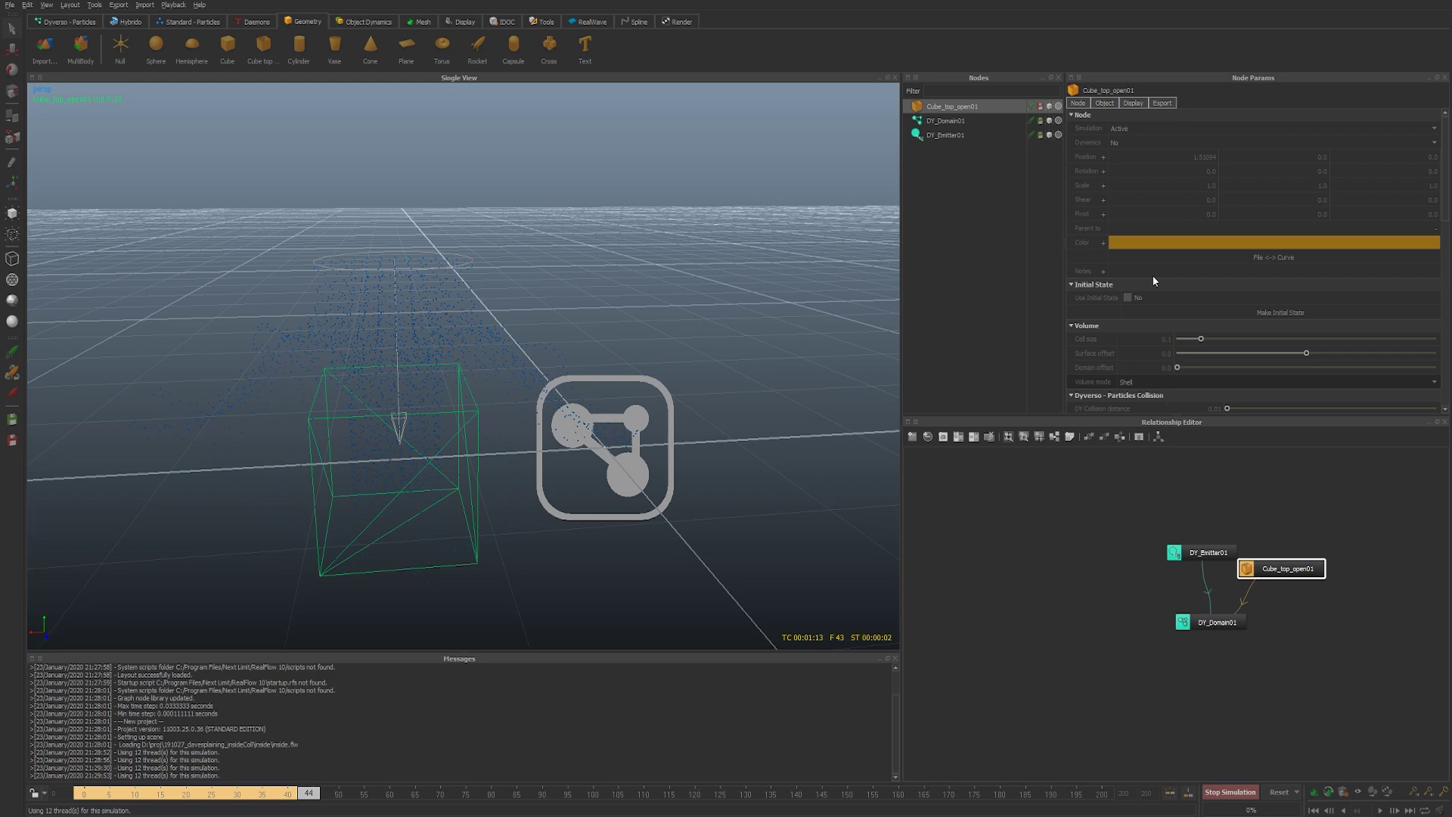
alt+drag(561, 515, 561, 472)
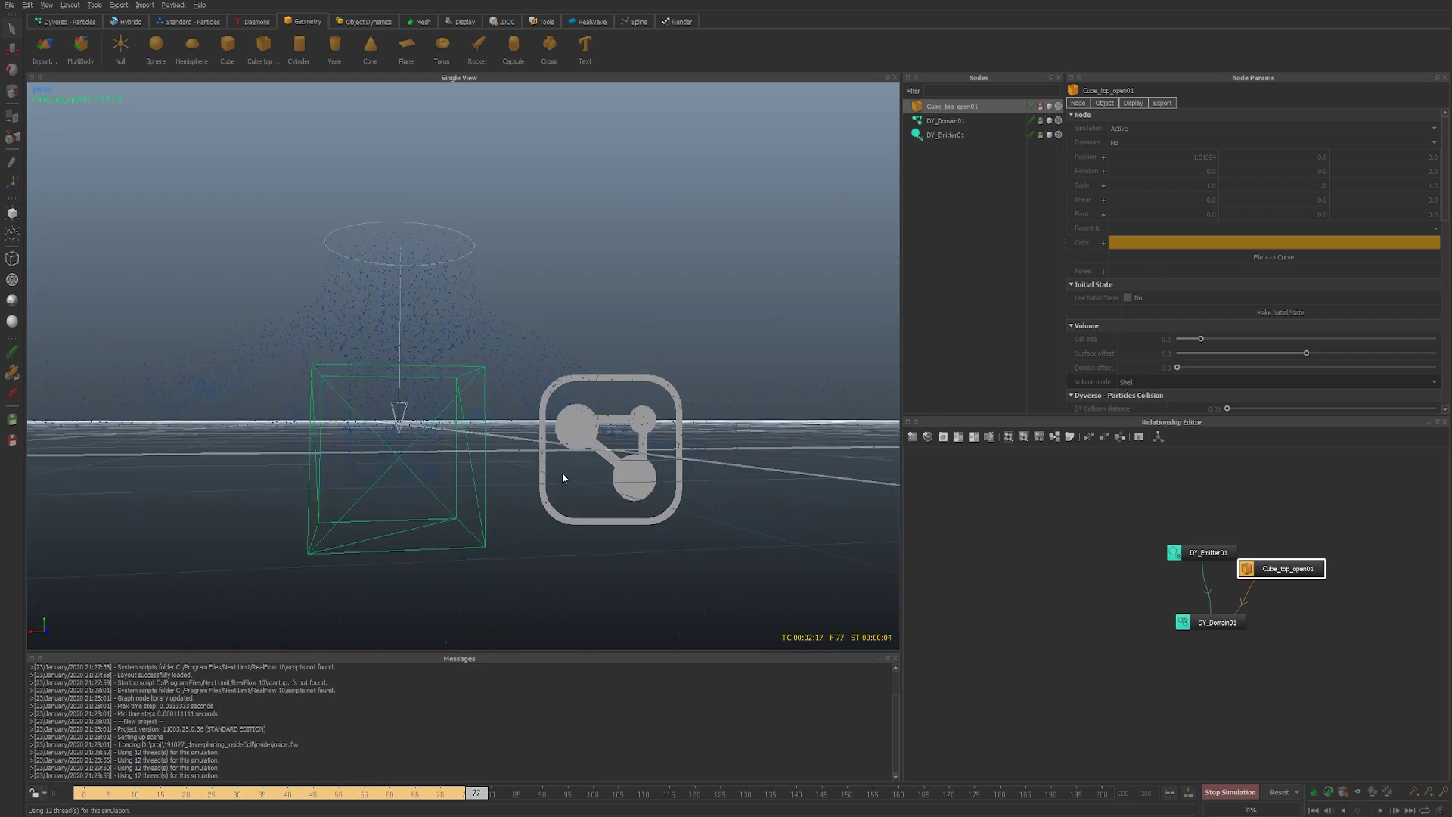
key(alt+a)
alt+drag(453, 432, 484, 428)
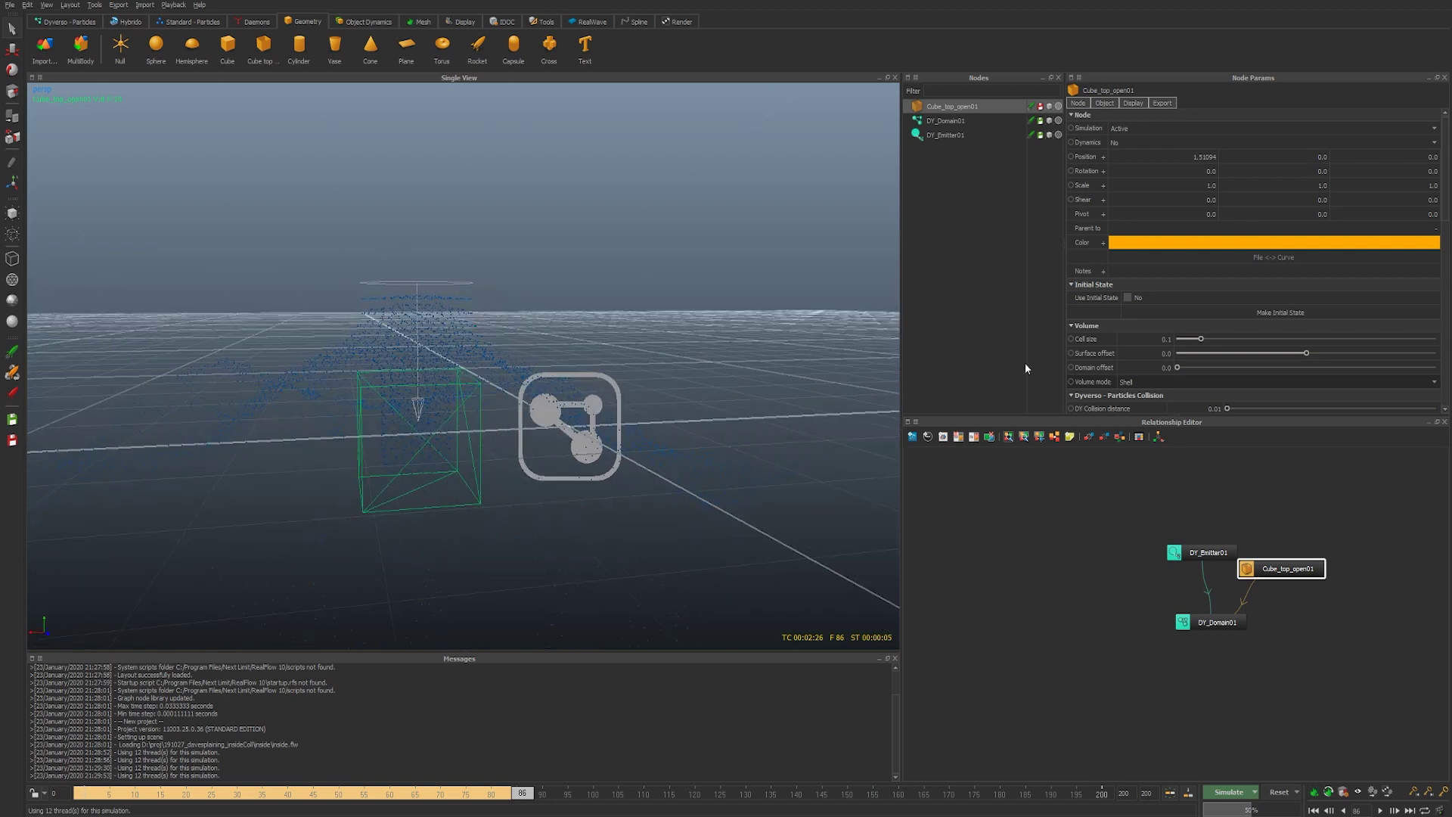
- Display the open-top cube's volume isosurface and inspect its wall thickness and opening from above
scroll(1134, 344, down, 5)
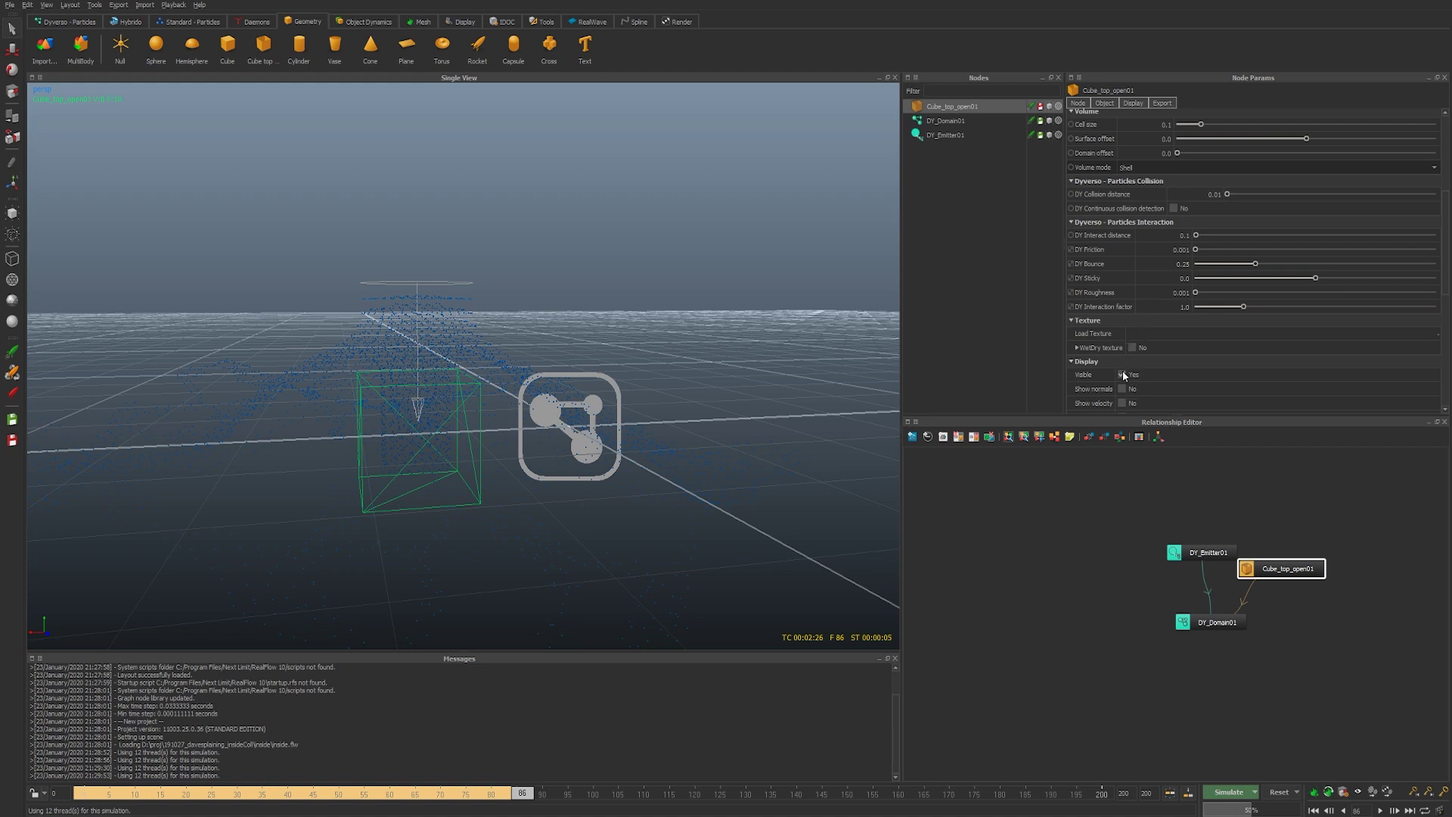
scroll(1123, 371, down, 5)
scroll(1127, 318, down, 3)
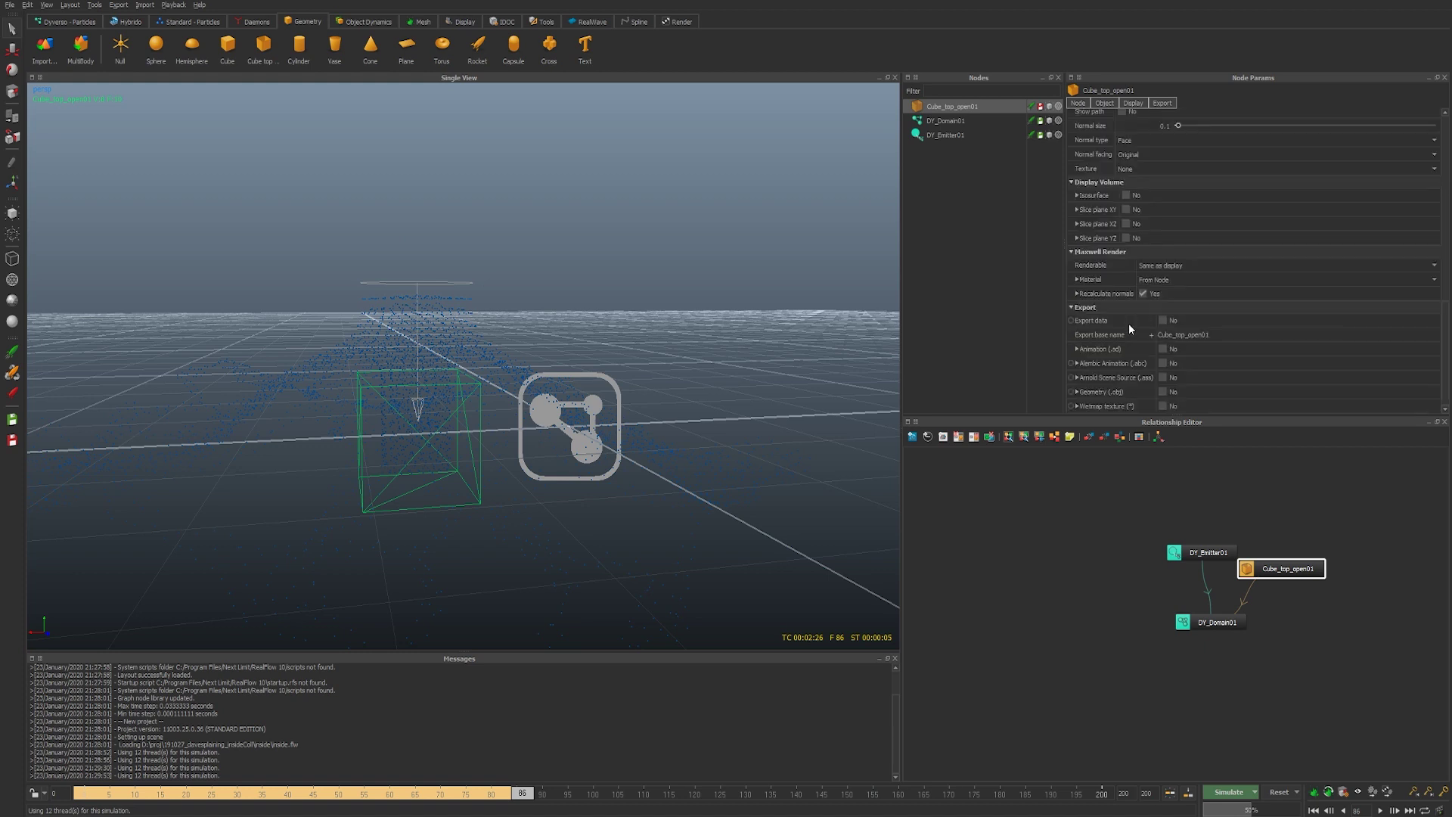
scroll(1107, 392, up, 3)
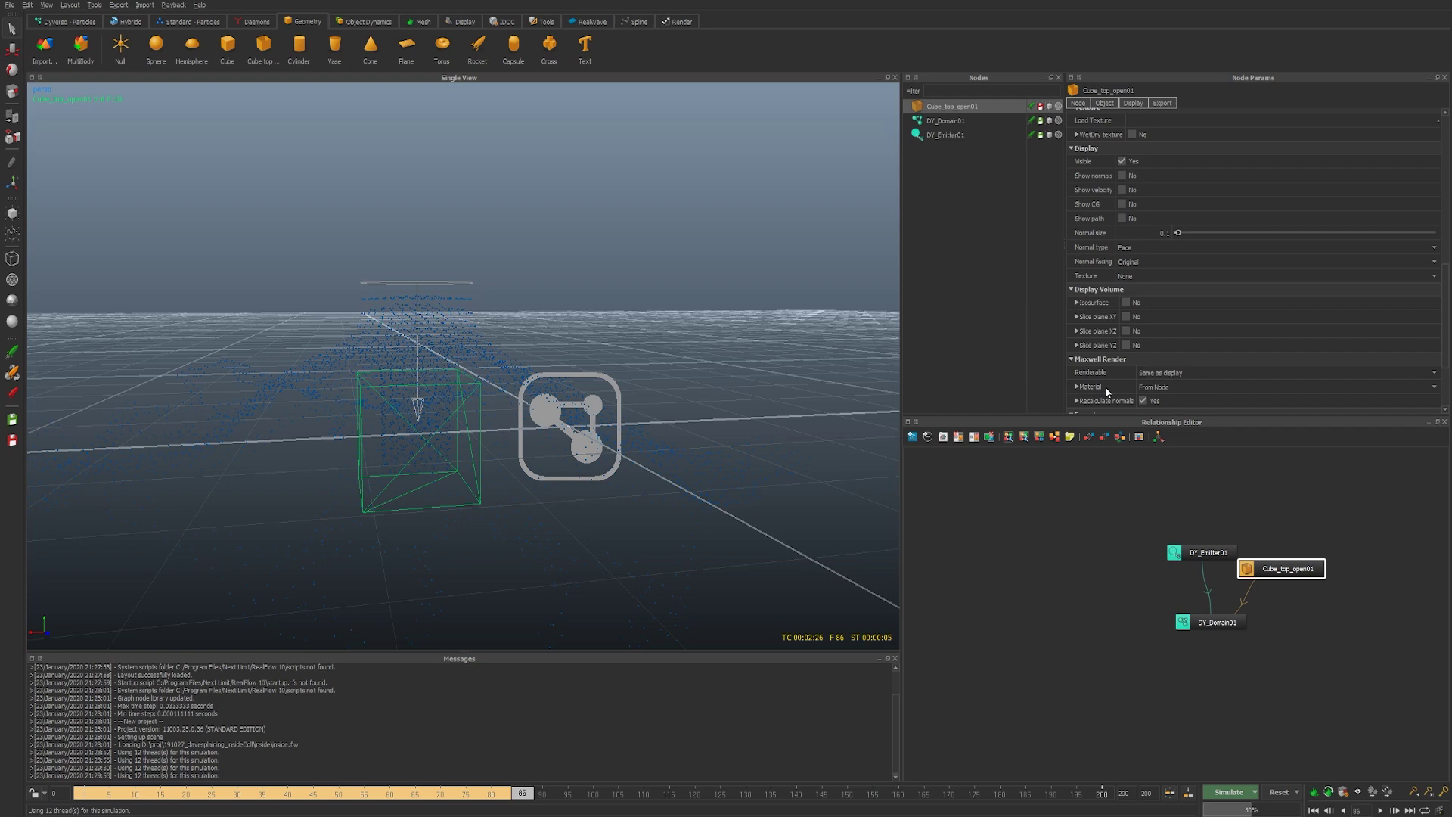
click(1126, 301)
alt+drag(605, 461, 418, 429)
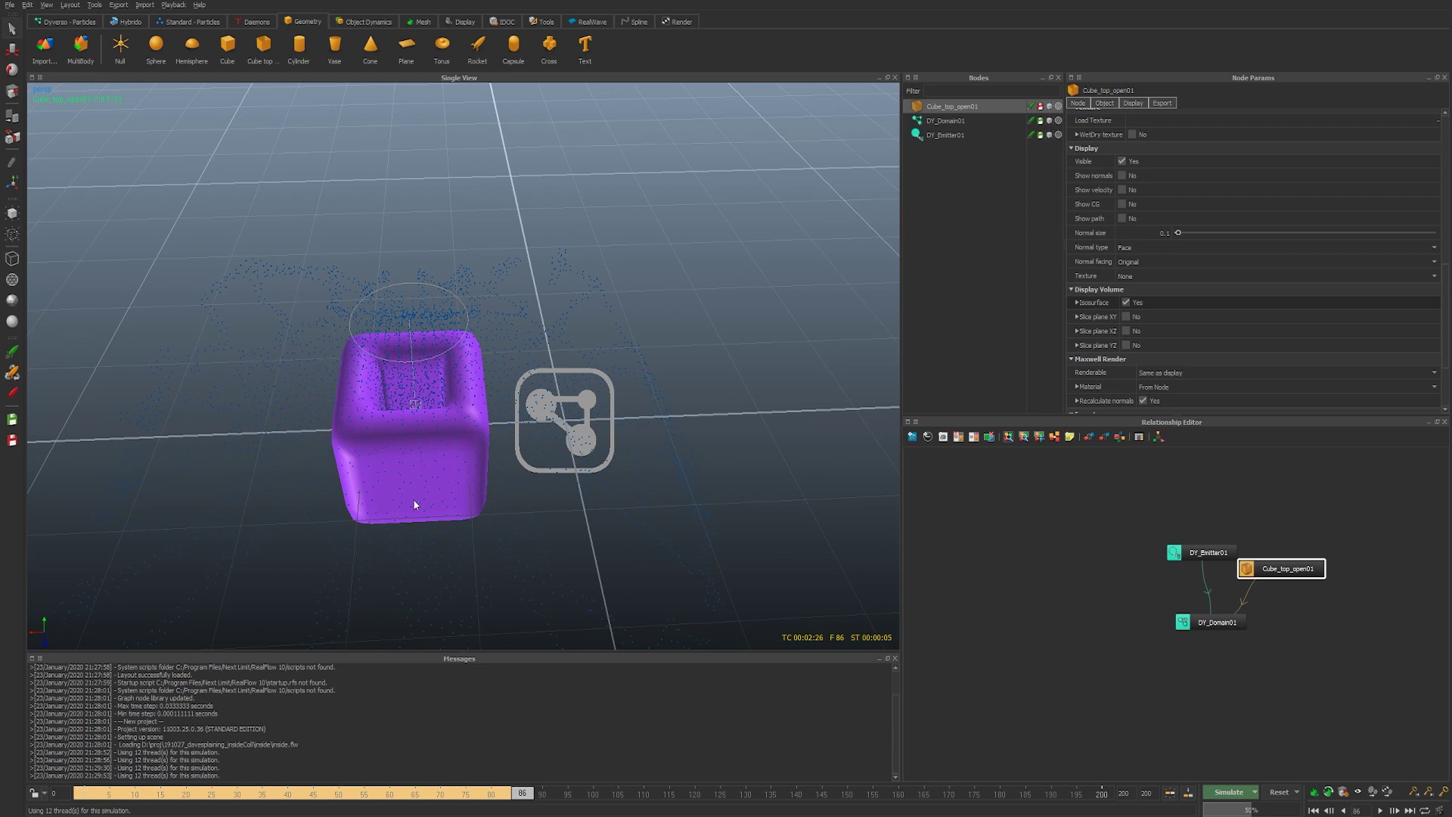
alt+drag(450, 429, 459, 455)
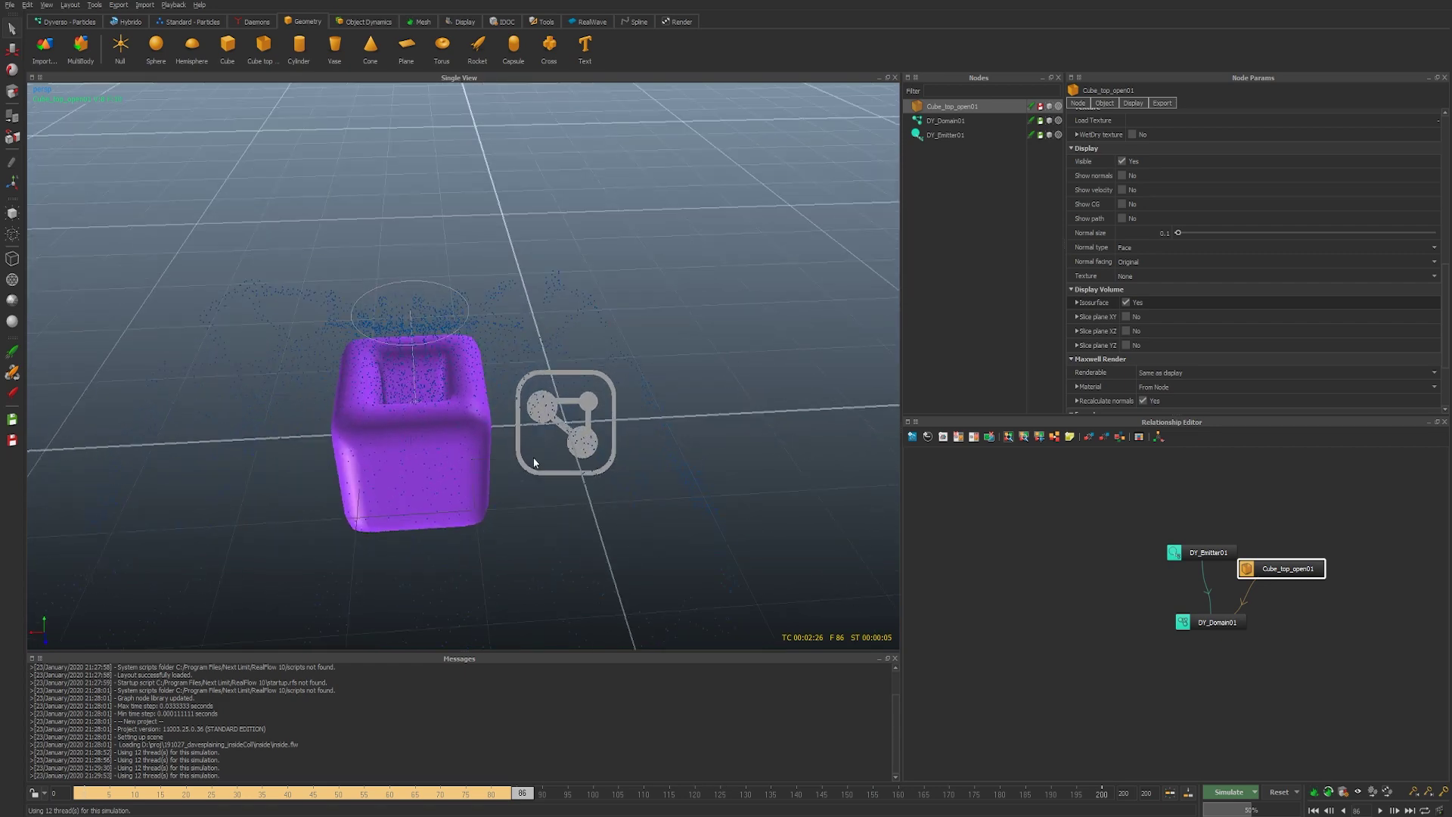
alt+middle_drag(703, 269, 624, 292)
- Reset the simulation, add a standard Circle particle emitter and move it along X to about -1.26
key(alt+r)
click(172, 22)
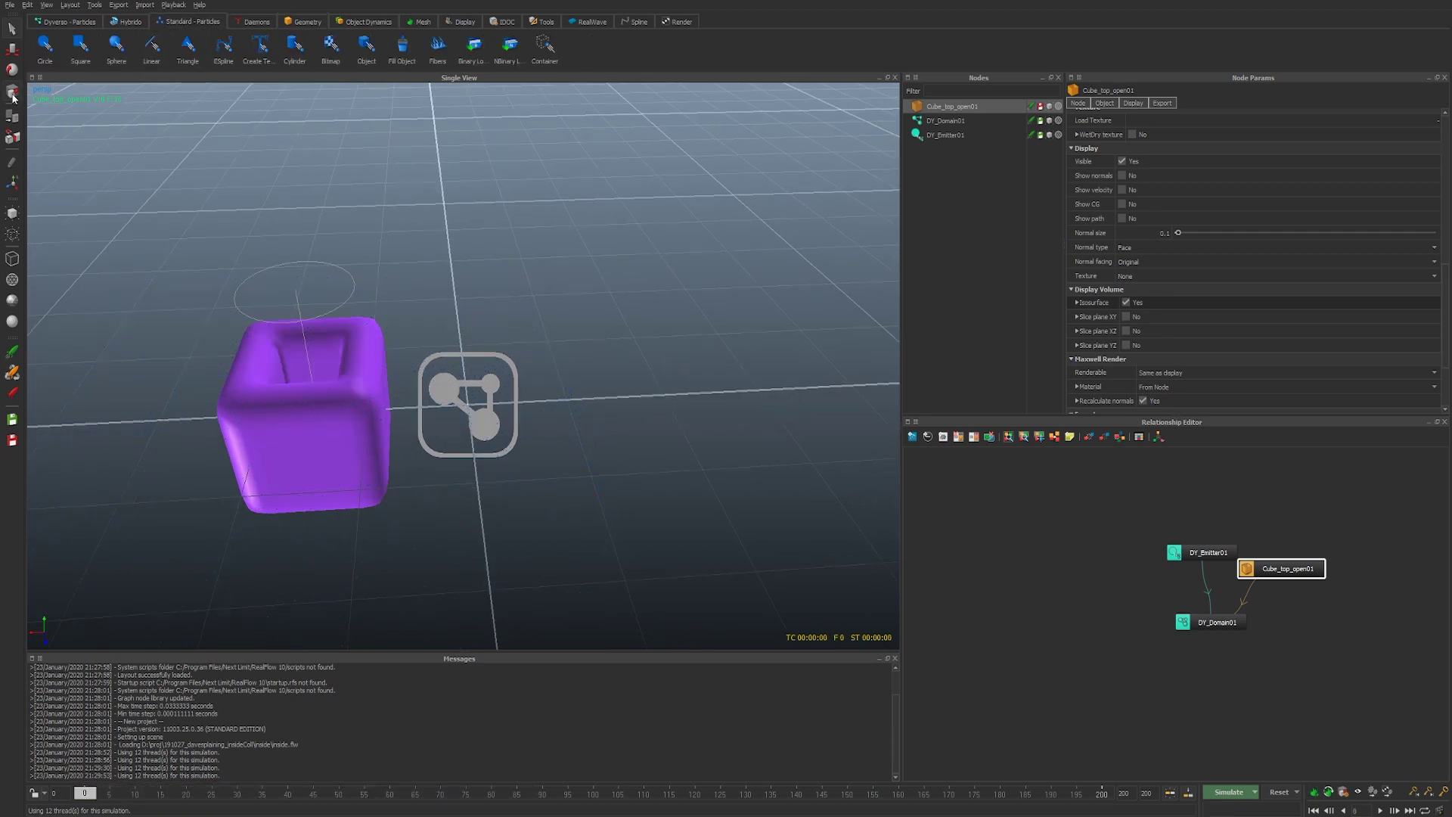
click(56, 43)
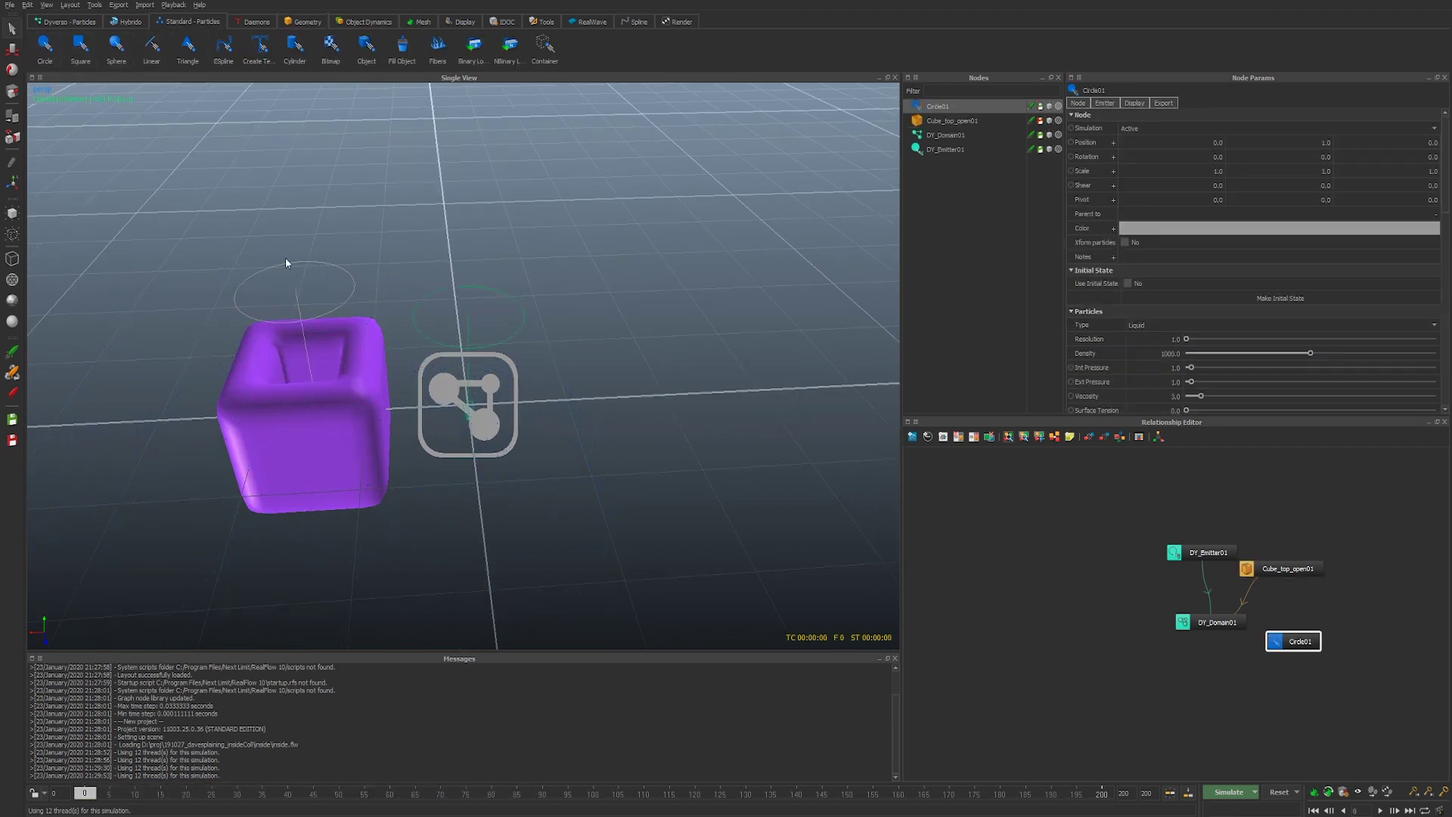
drag(384, 320, 454, 257)
- Add a sphere and move it along X to about -1.28, beneath the new circle emitter
click(317, 25)
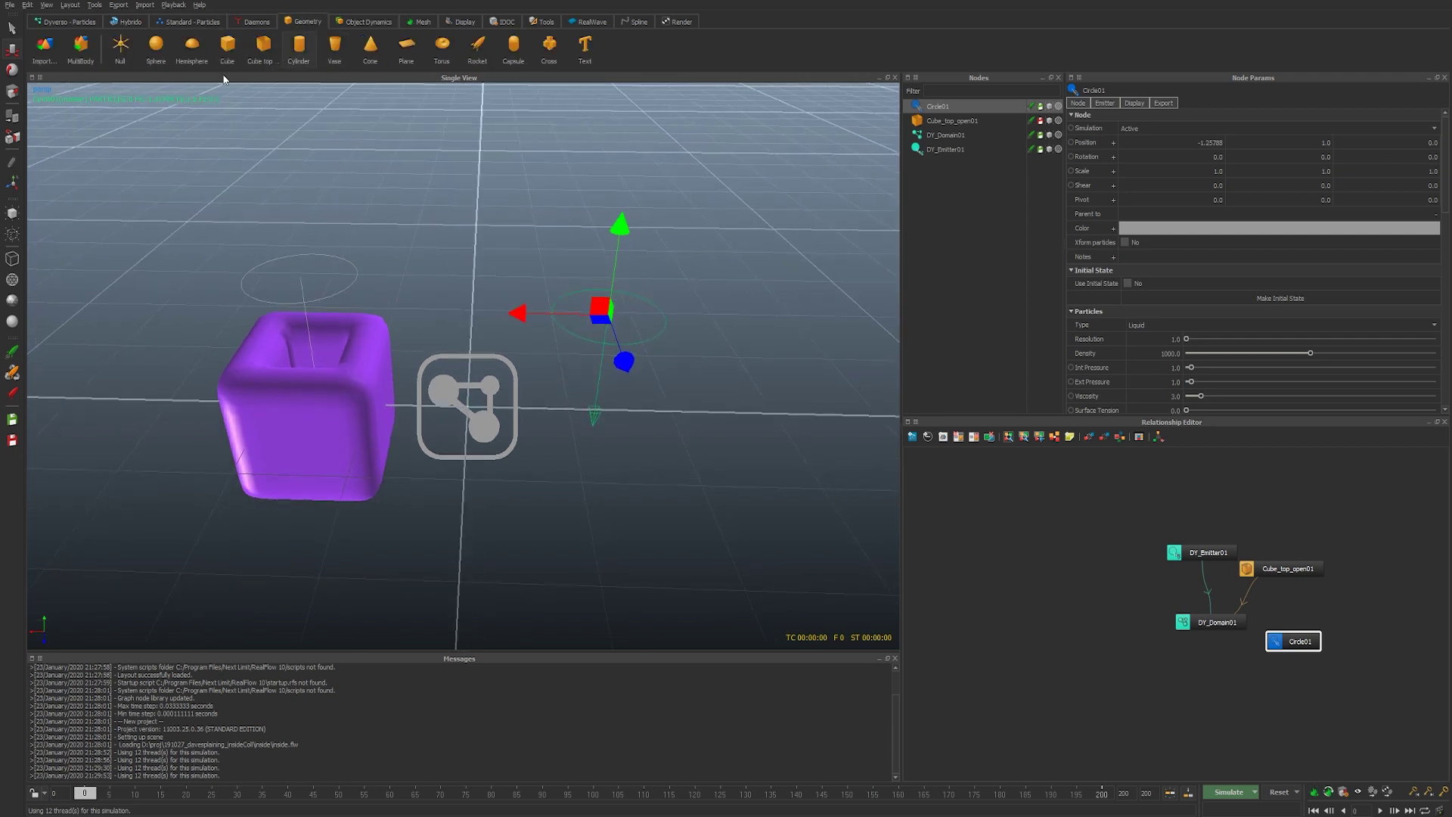
click(157, 47)
drag(385, 394, 515, 396)
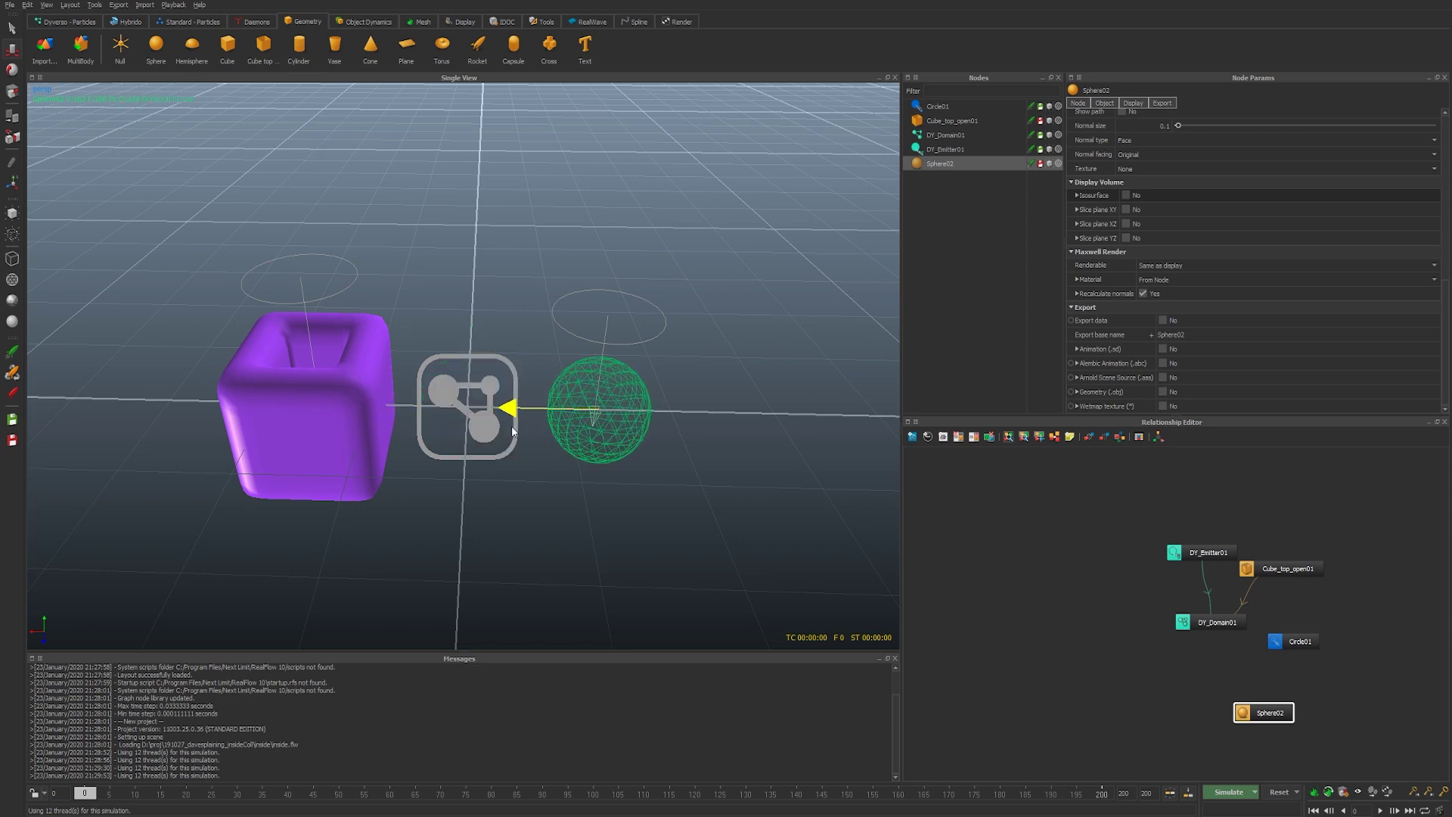
- Arrange the Sphere02 and Circle01 nodes apart from the Dyverso nodes and link Sphere02 to Circle01
drag(1293, 641, 1043, 625)
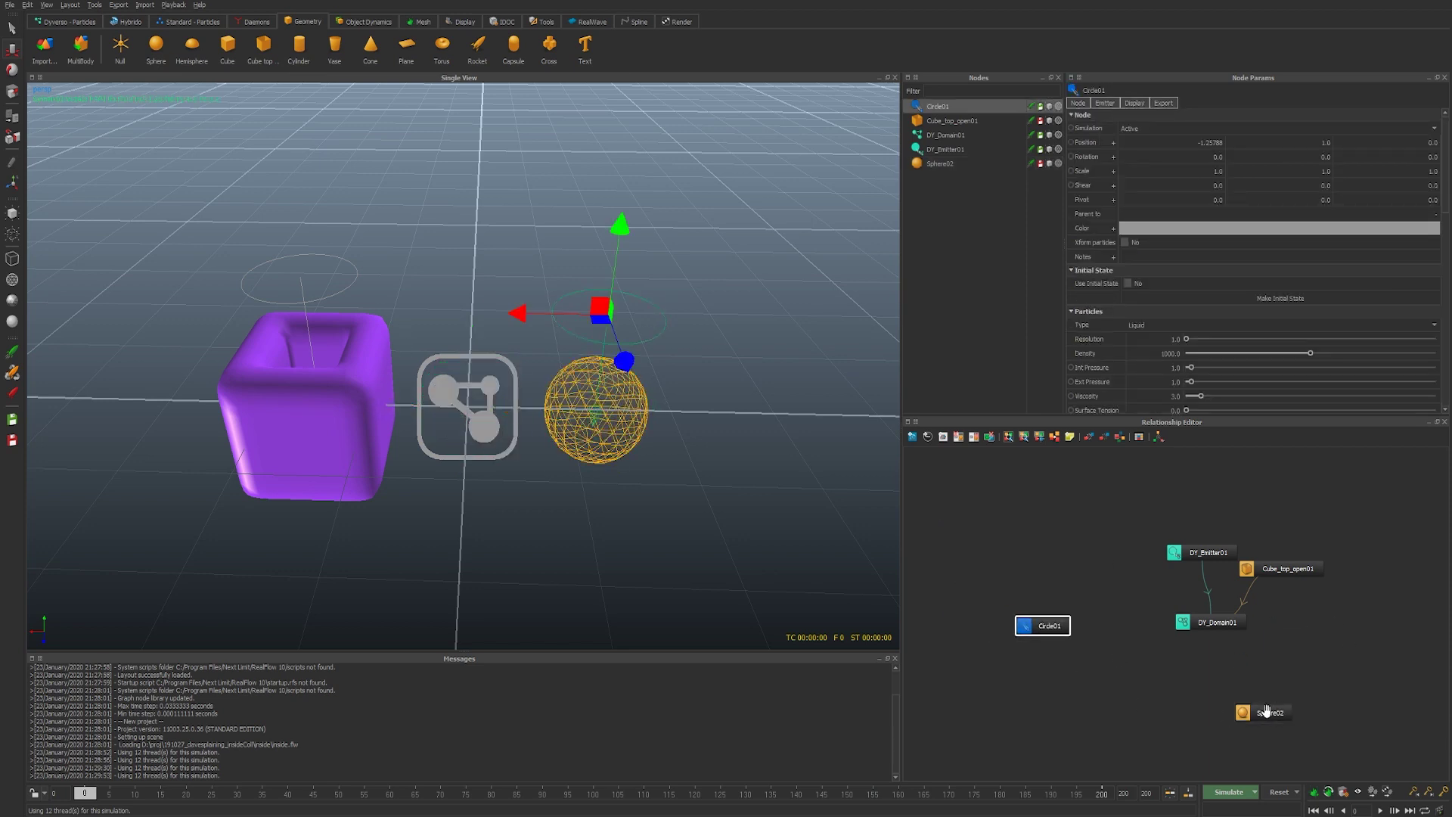
drag(1263, 712, 1036, 568)
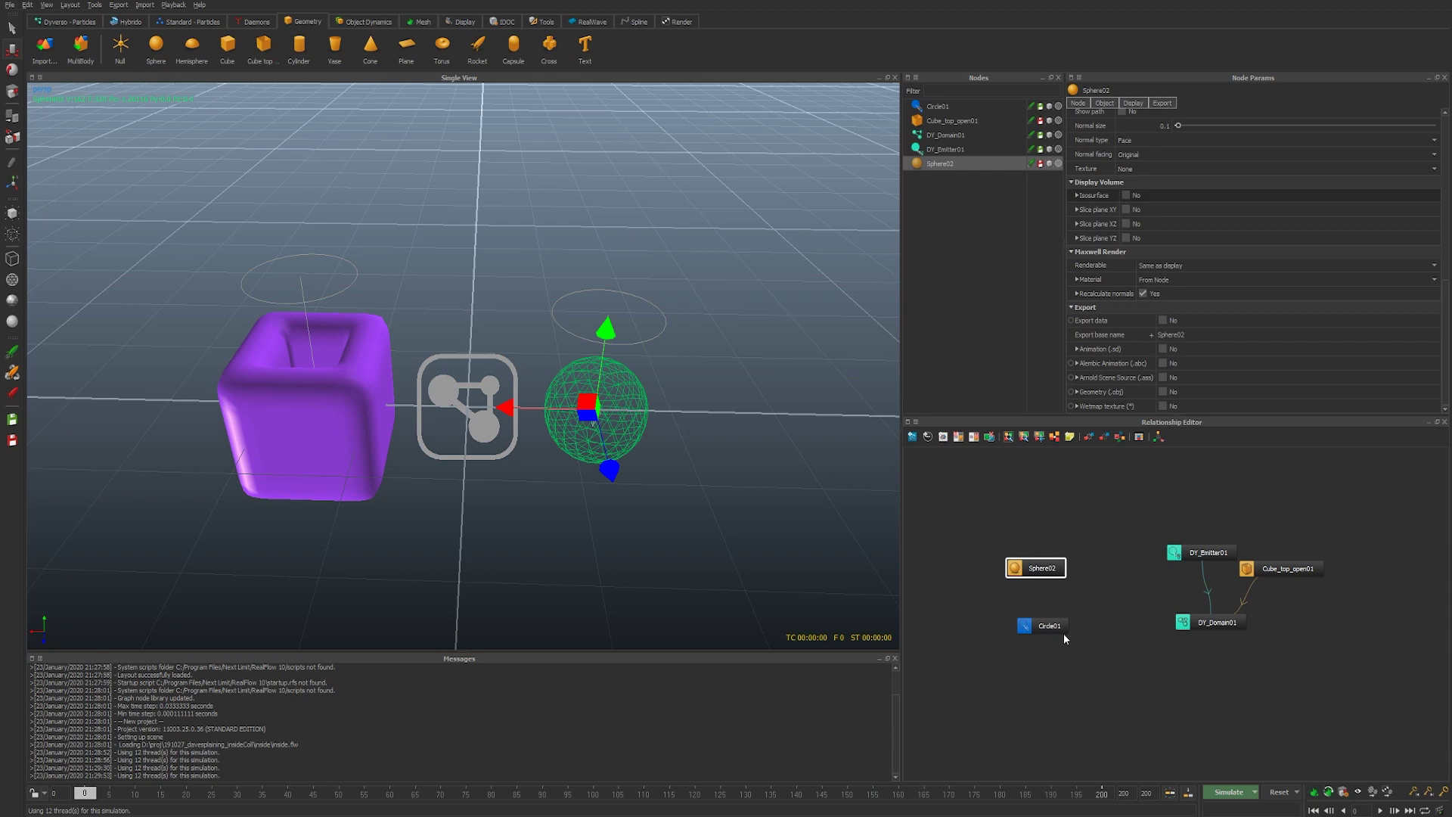
drag(1062, 631, 1058, 624)
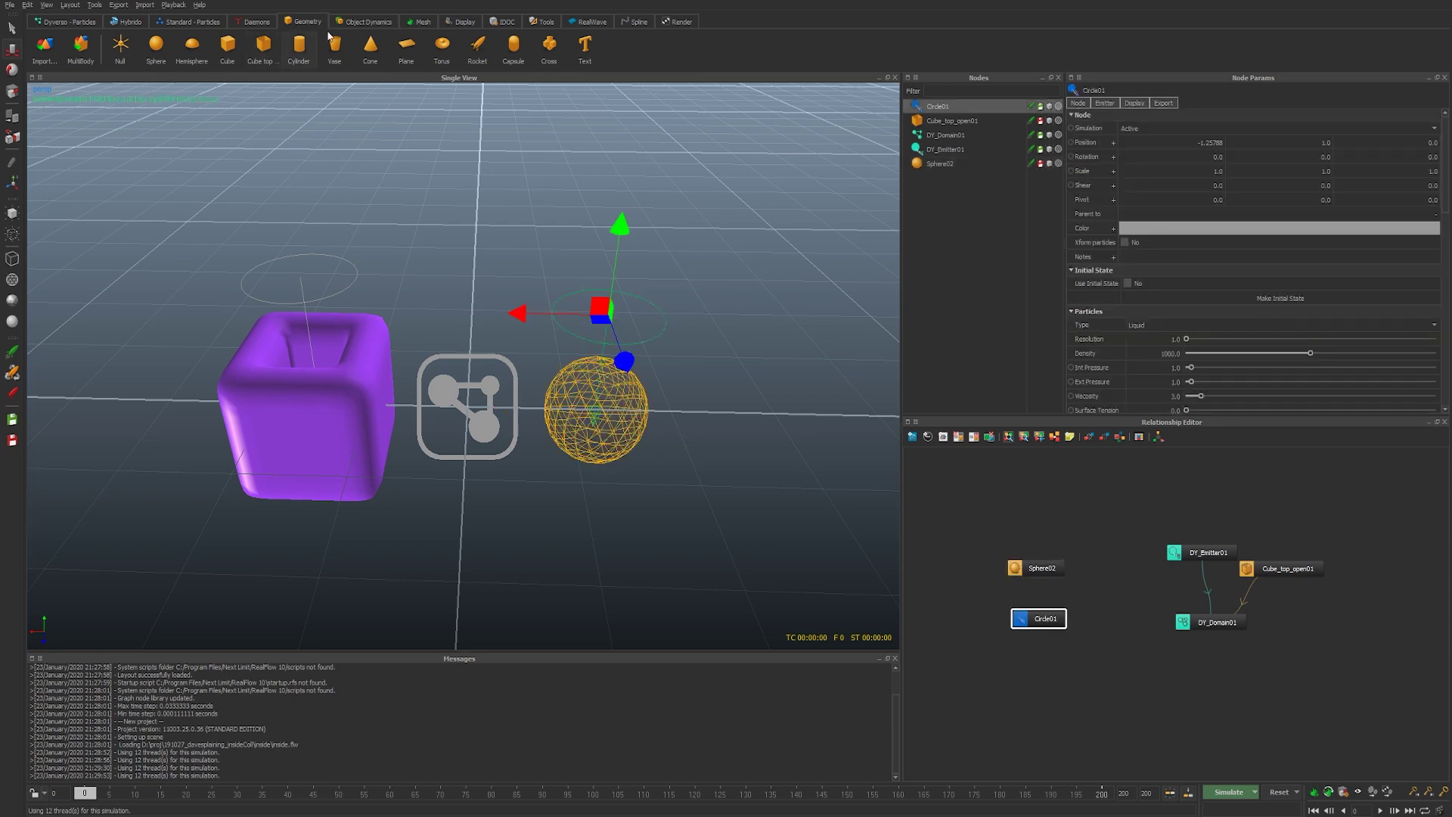
click(208, 22)
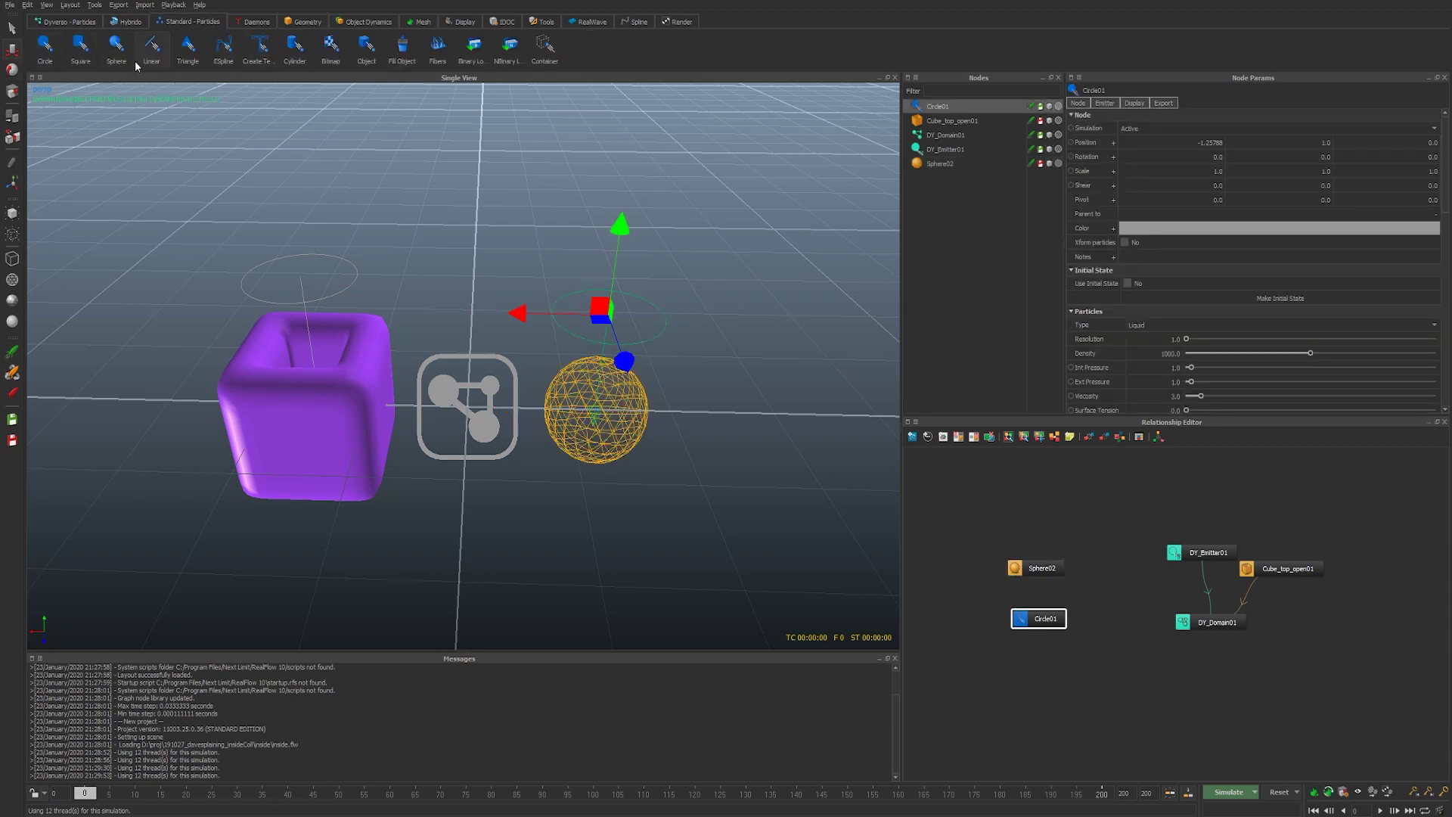
drag(1041, 621, 1041, 624)
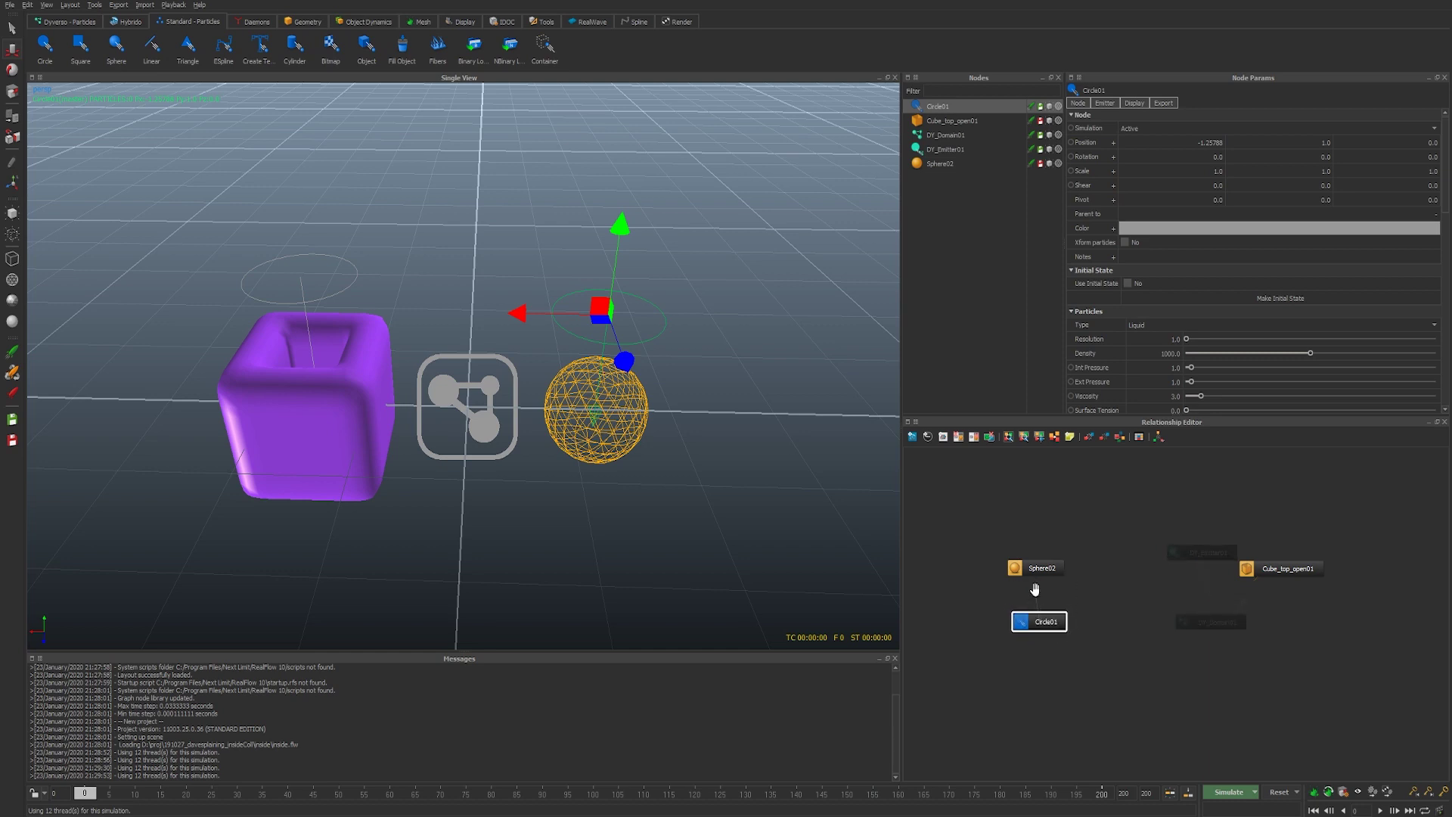
drag(1034, 589, 1027, 571)
mouse_move(1043, 622)
mouse_down()
mouse_move(1024, 628)
mouse_move(1037, 627)
mouse_up()
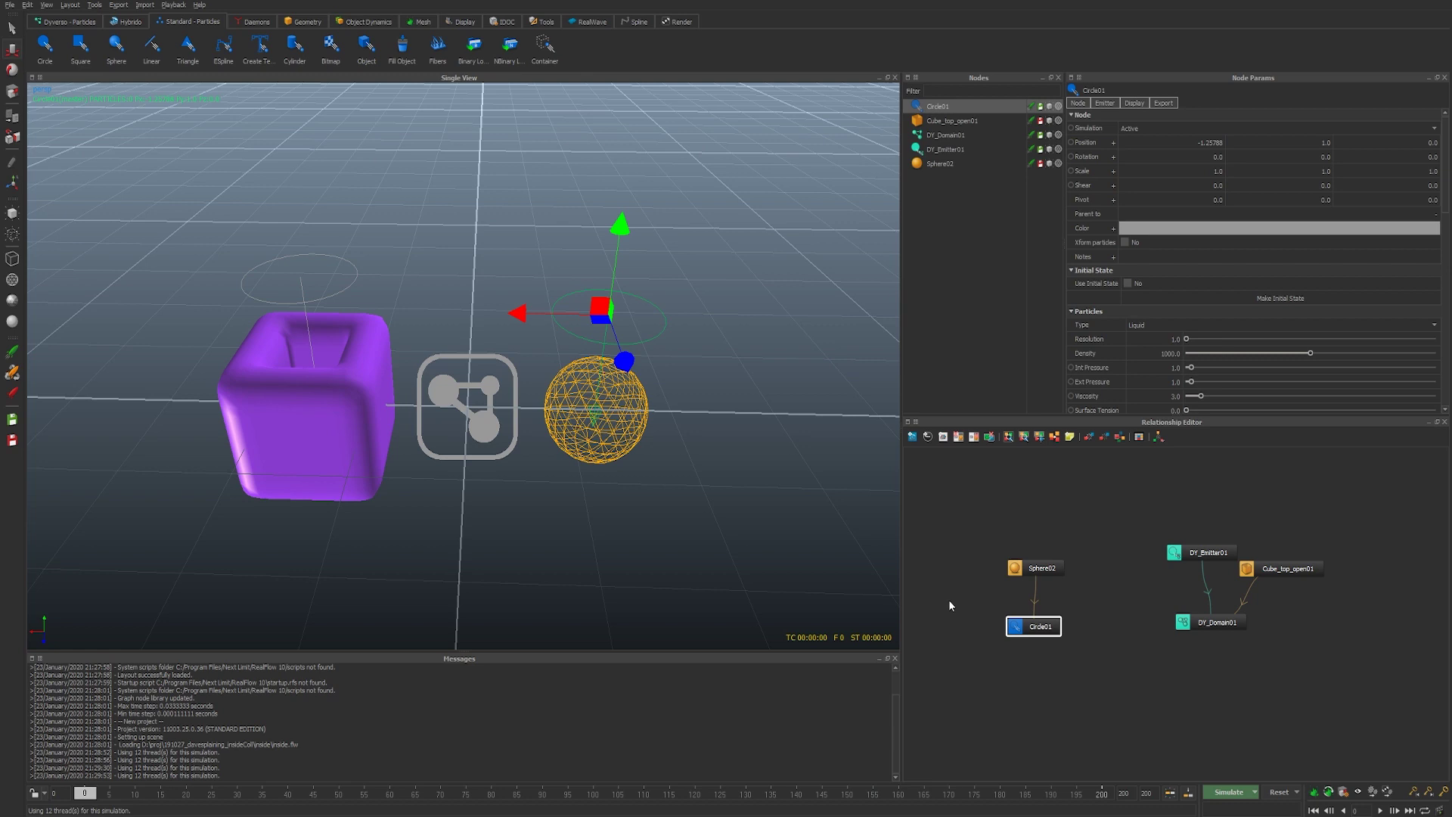
drag(1030, 569, 1006, 540)
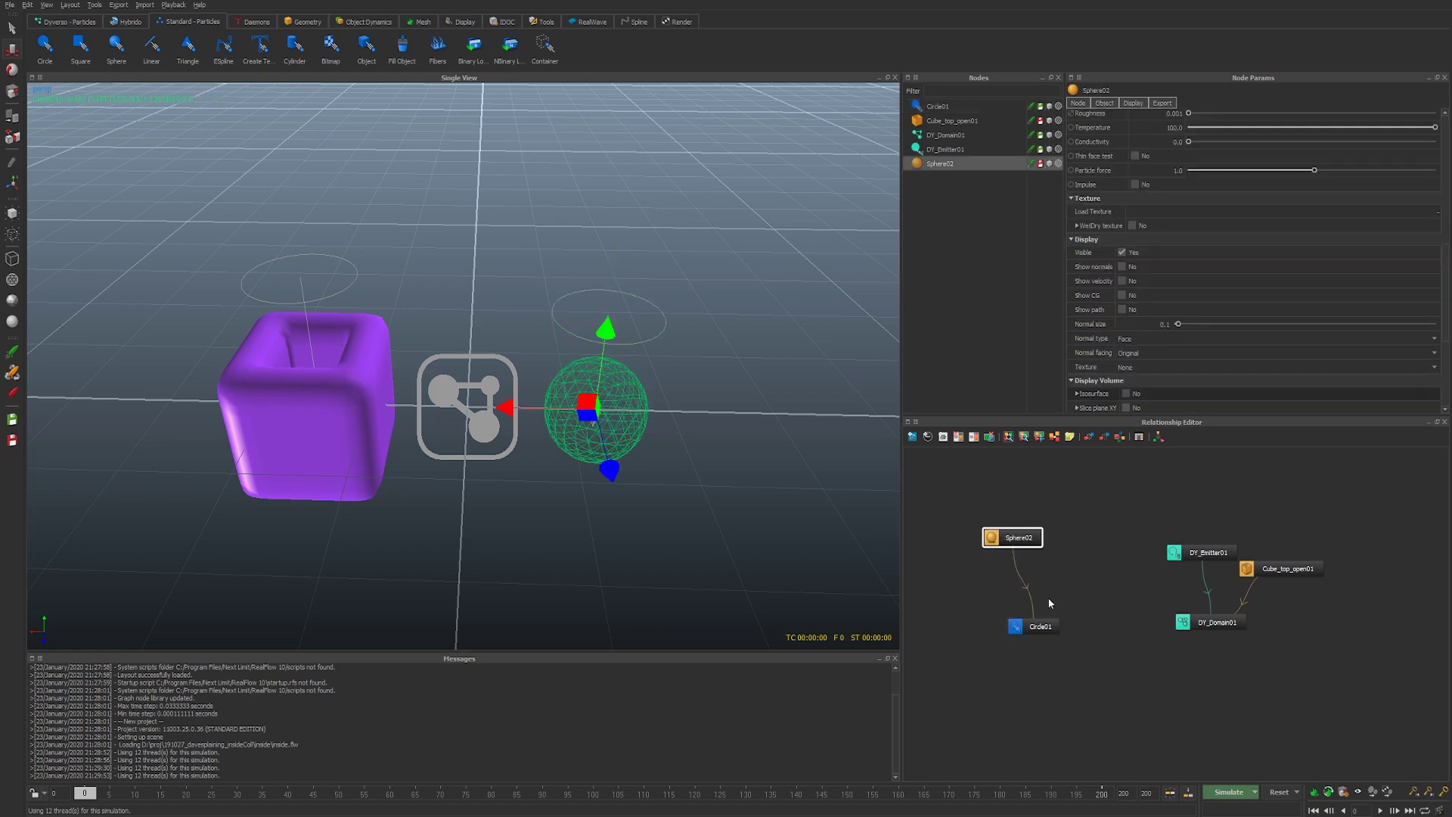
drag(1047, 629, 1038, 627)
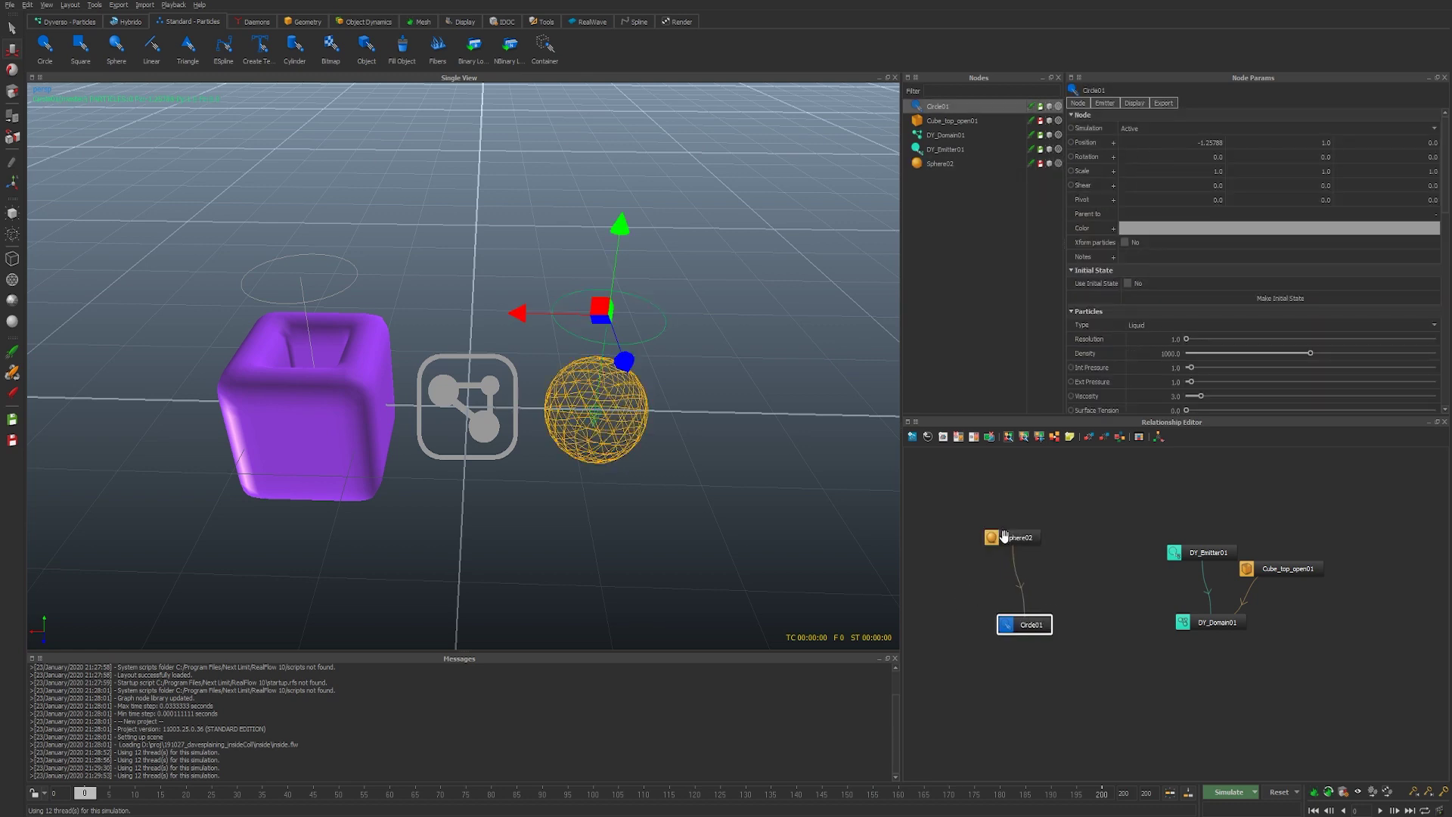
drag(1010, 537, 1011, 549)
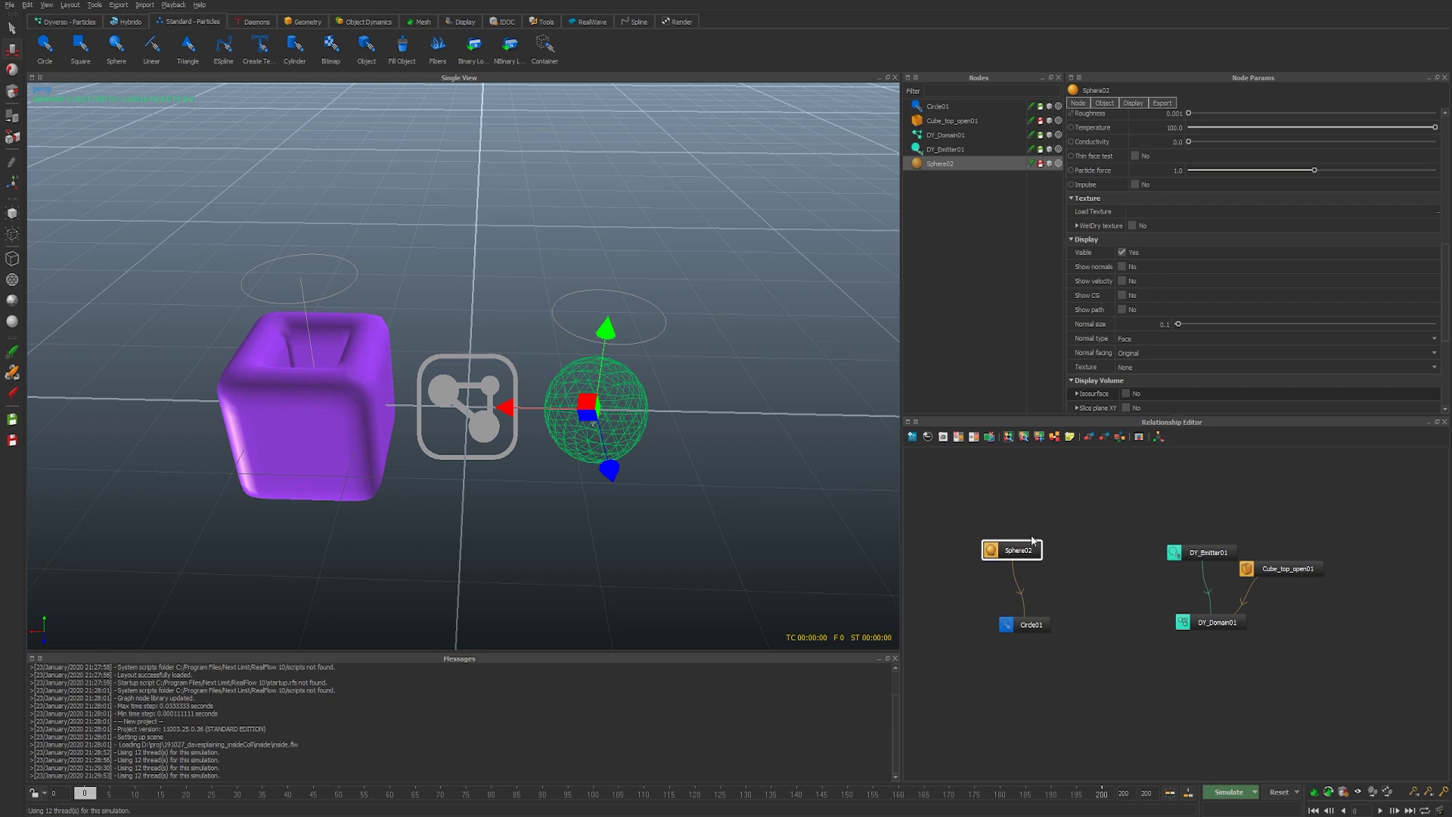
- Compare the volume mode settings of Sphere02 and the open-top cube
scroll(1183, 270, up, 3)
scroll(1184, 277, up, 6)
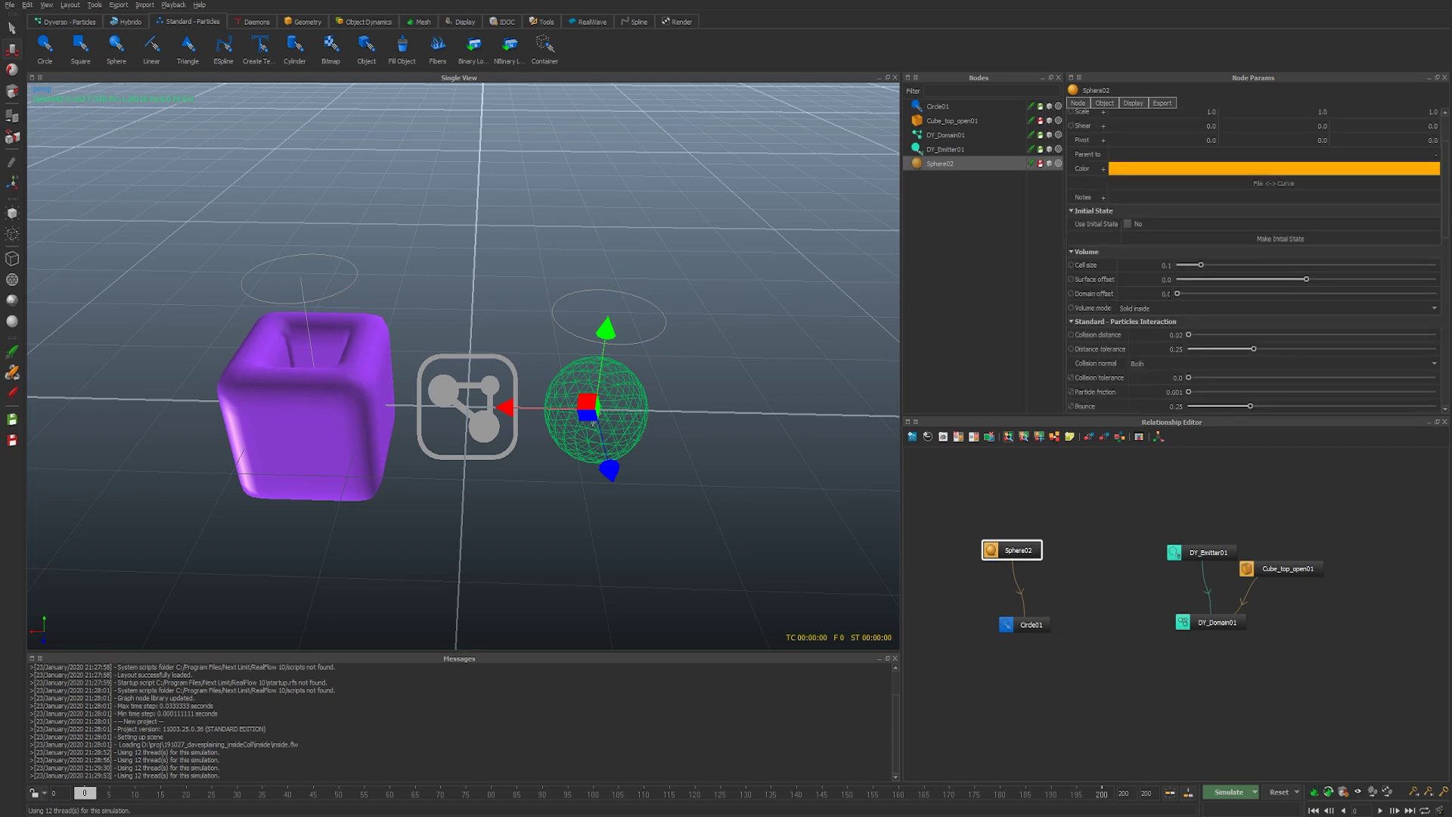
scroll(1178, 294, up, 2)
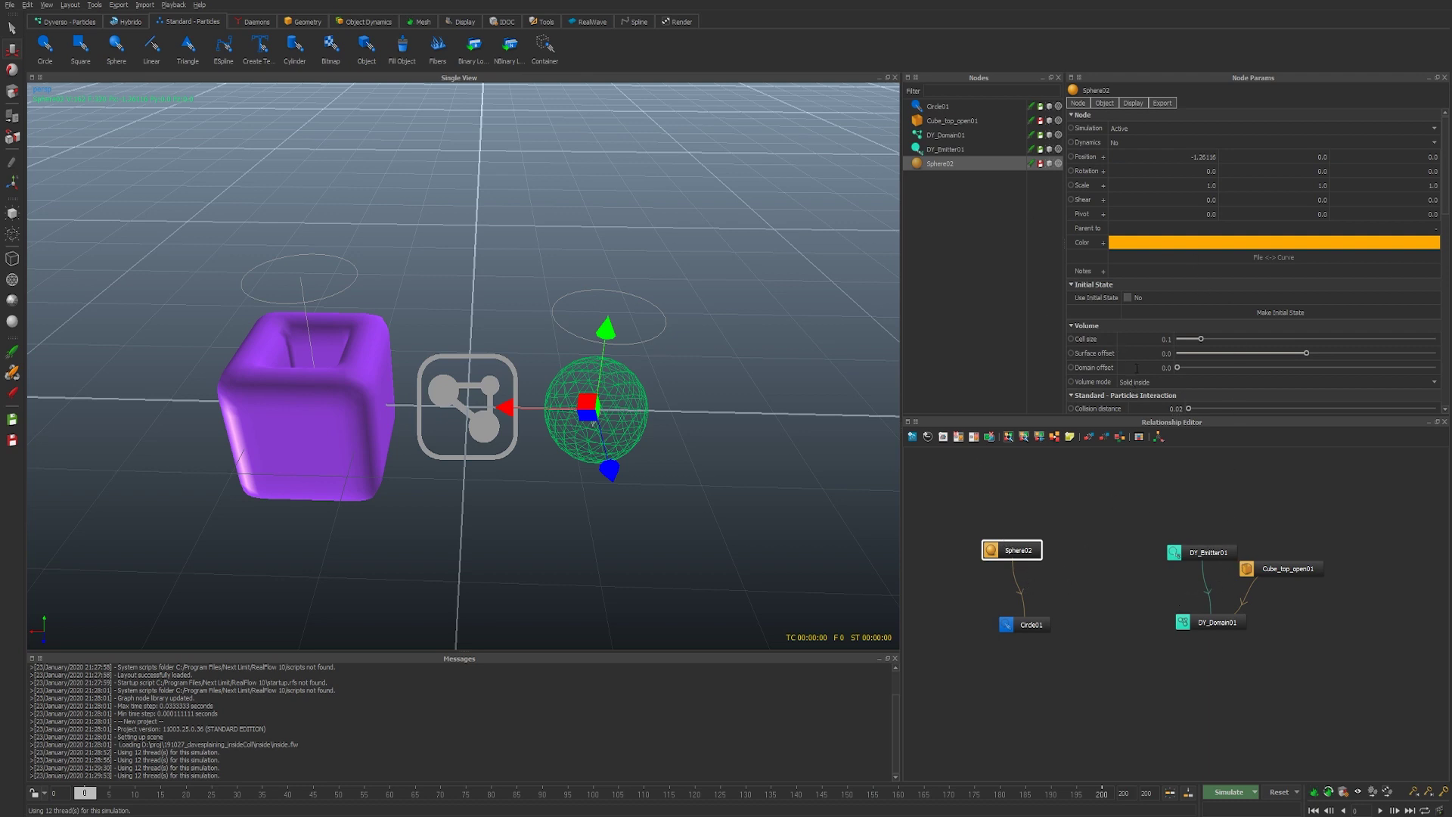
click(1284, 571)
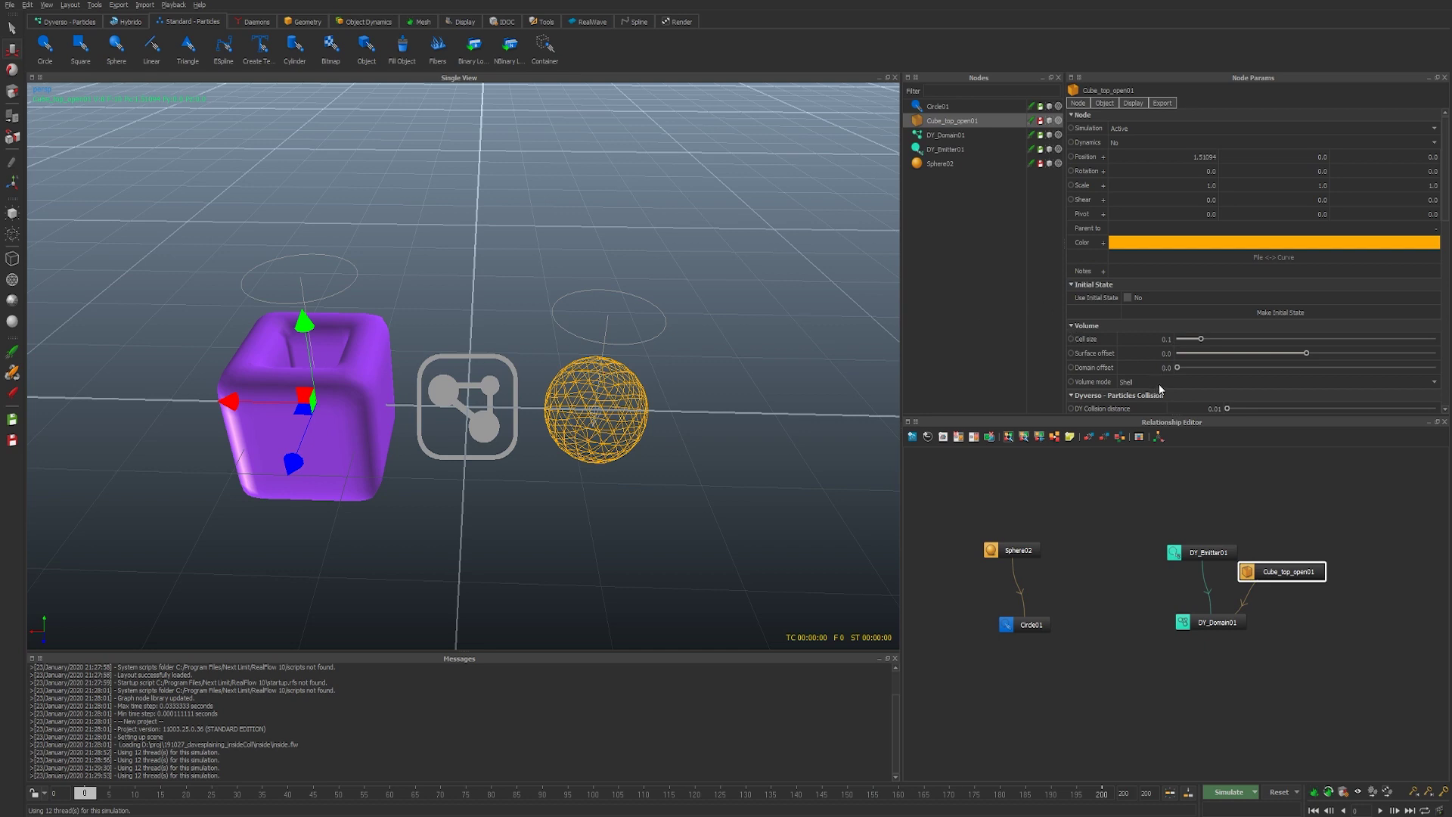
- Turn off the open-top cube's volume isosurface display
scroll(1157, 386, down, 5)
scroll(1122, 272, down, 3)
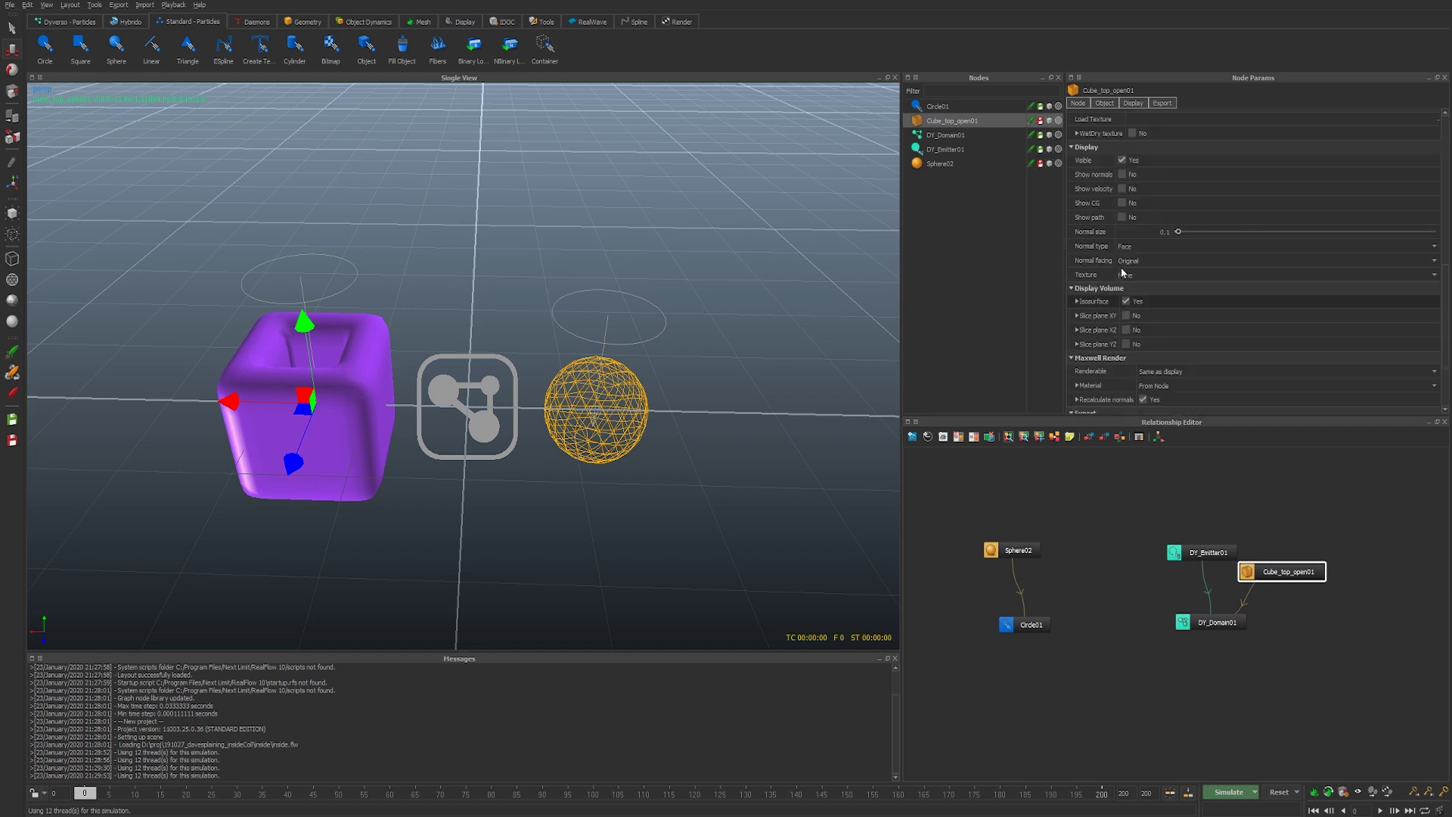
click(1126, 301)
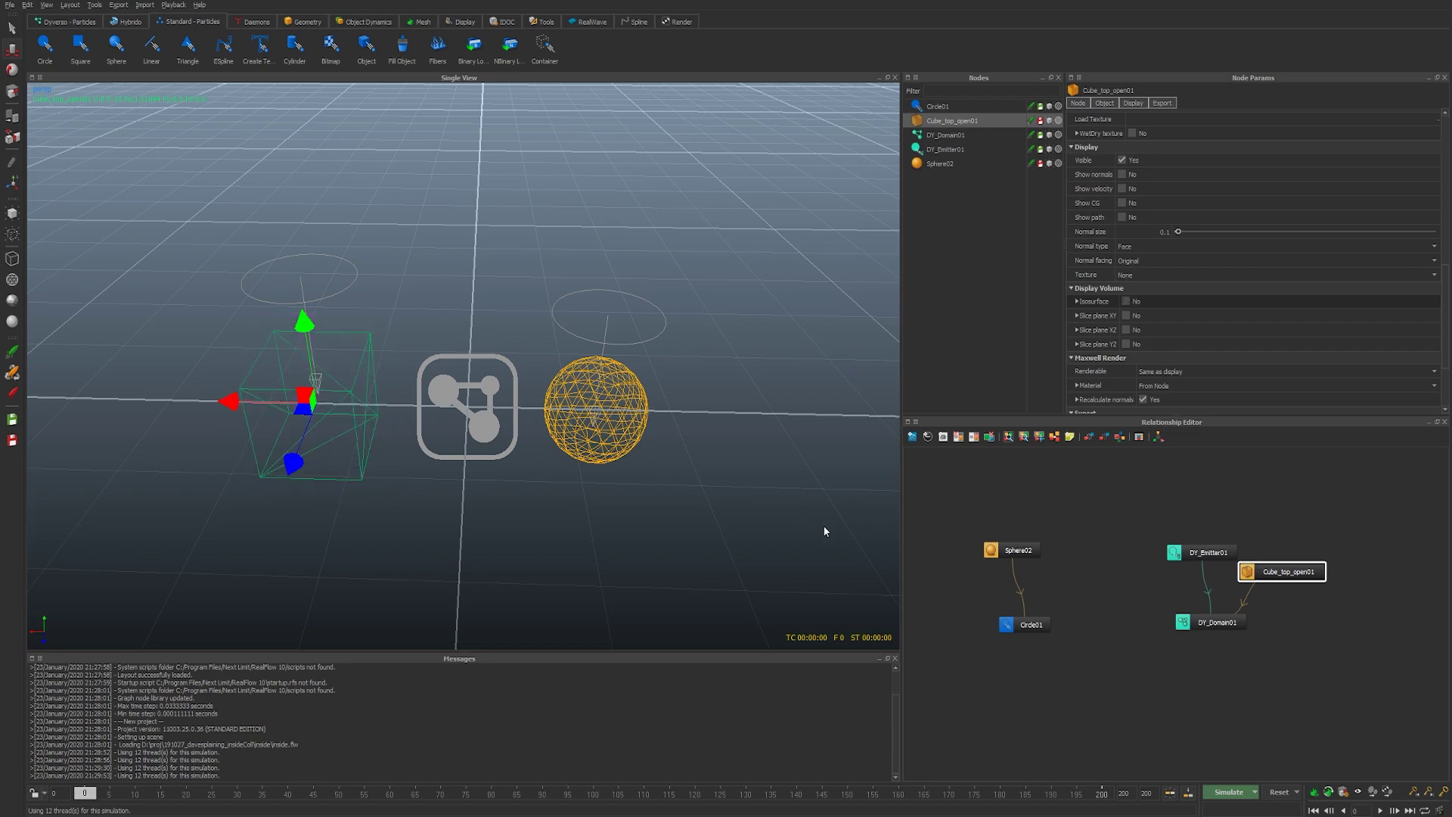
alt+middle_drag(684, 501, 639, 501)
alt+drag(638, 502, 648, 476)
alt+middle_drag(648, 476, 661, 492)
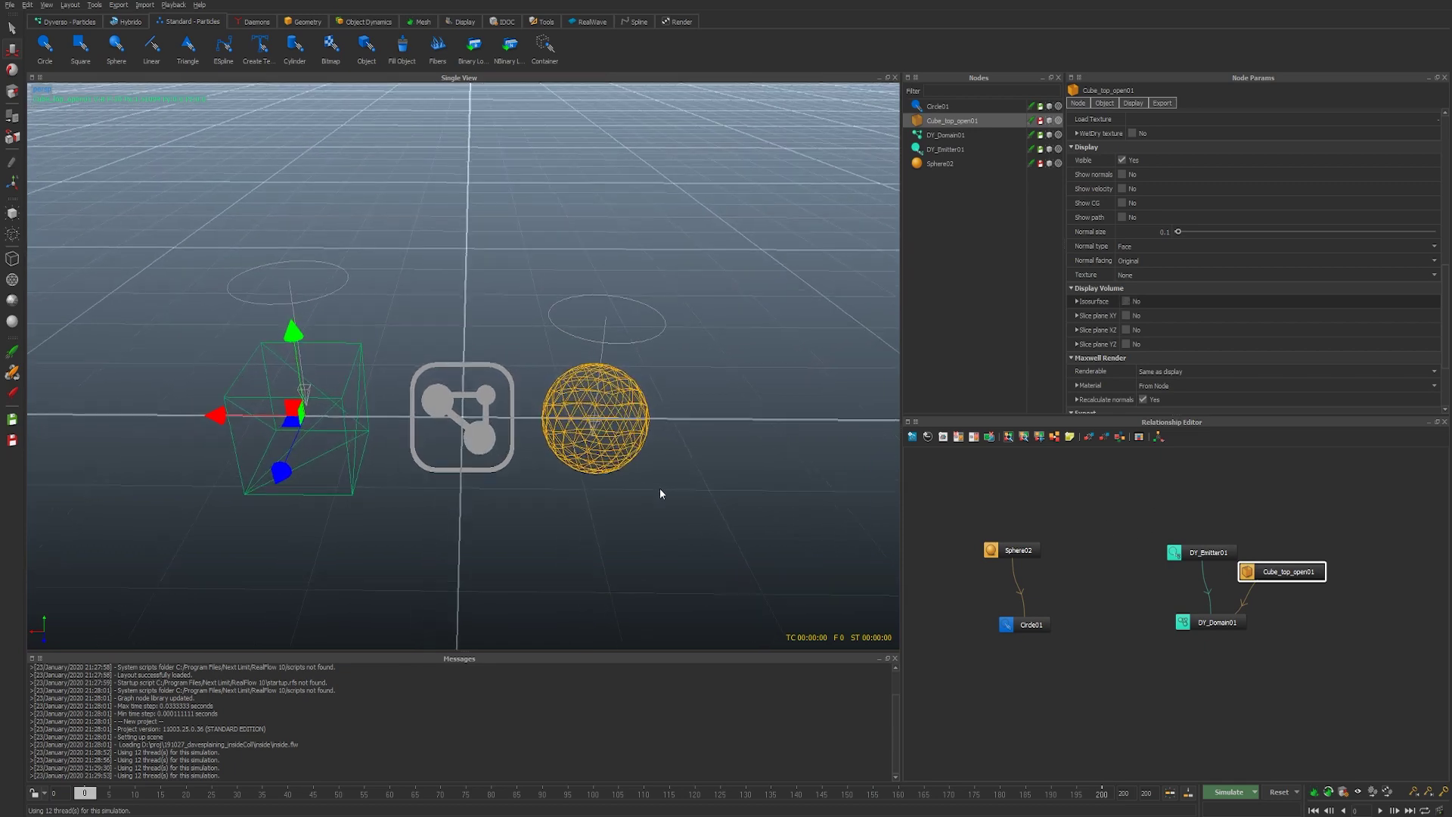
alt+right_drag(660, 491, 675, 499)
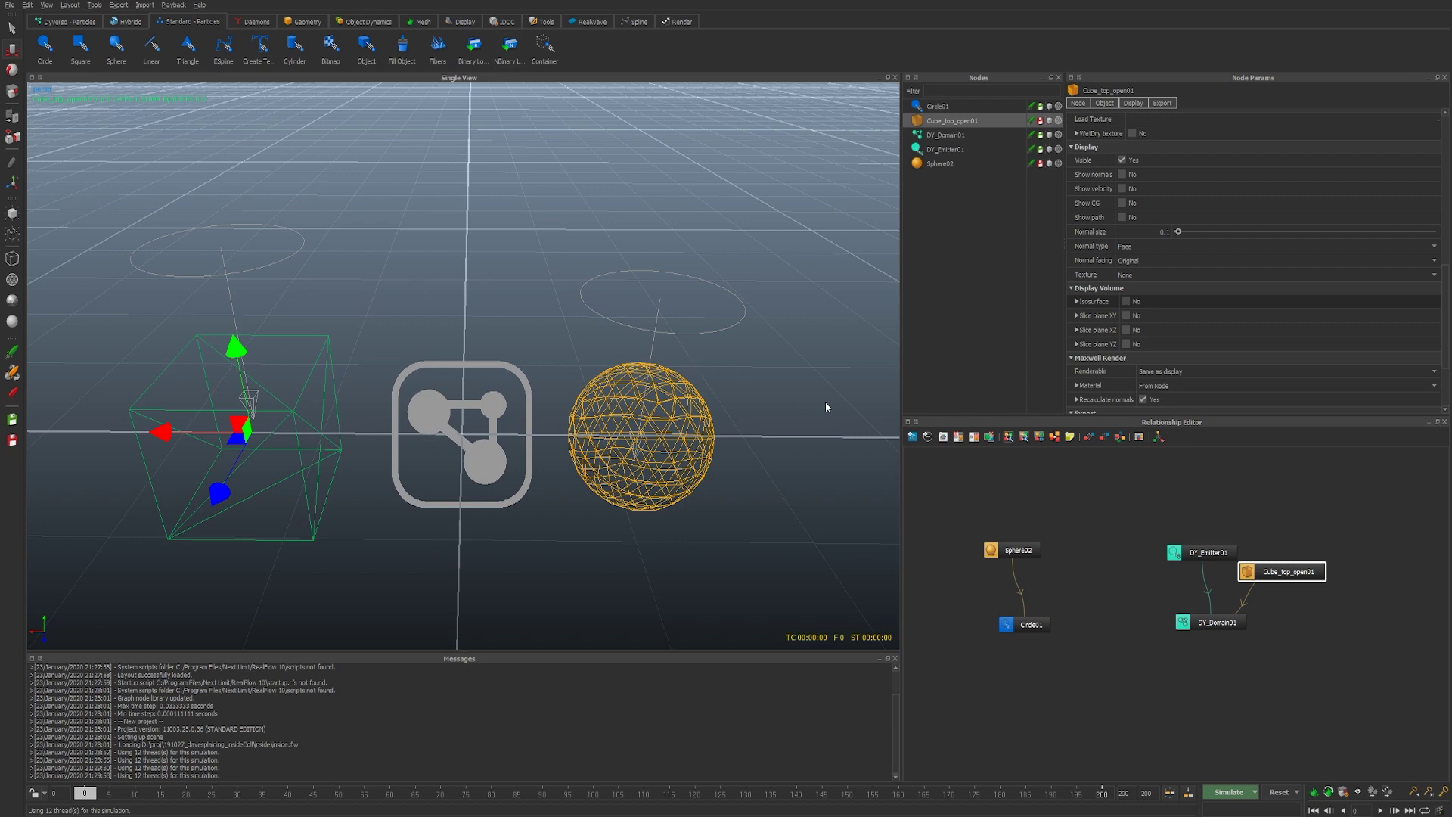
- Compare the cube's Dyverso collision parameters with the sphere's Standard particle interaction parameters, including the Collision normal options
drag(1282, 572, 1295, 577)
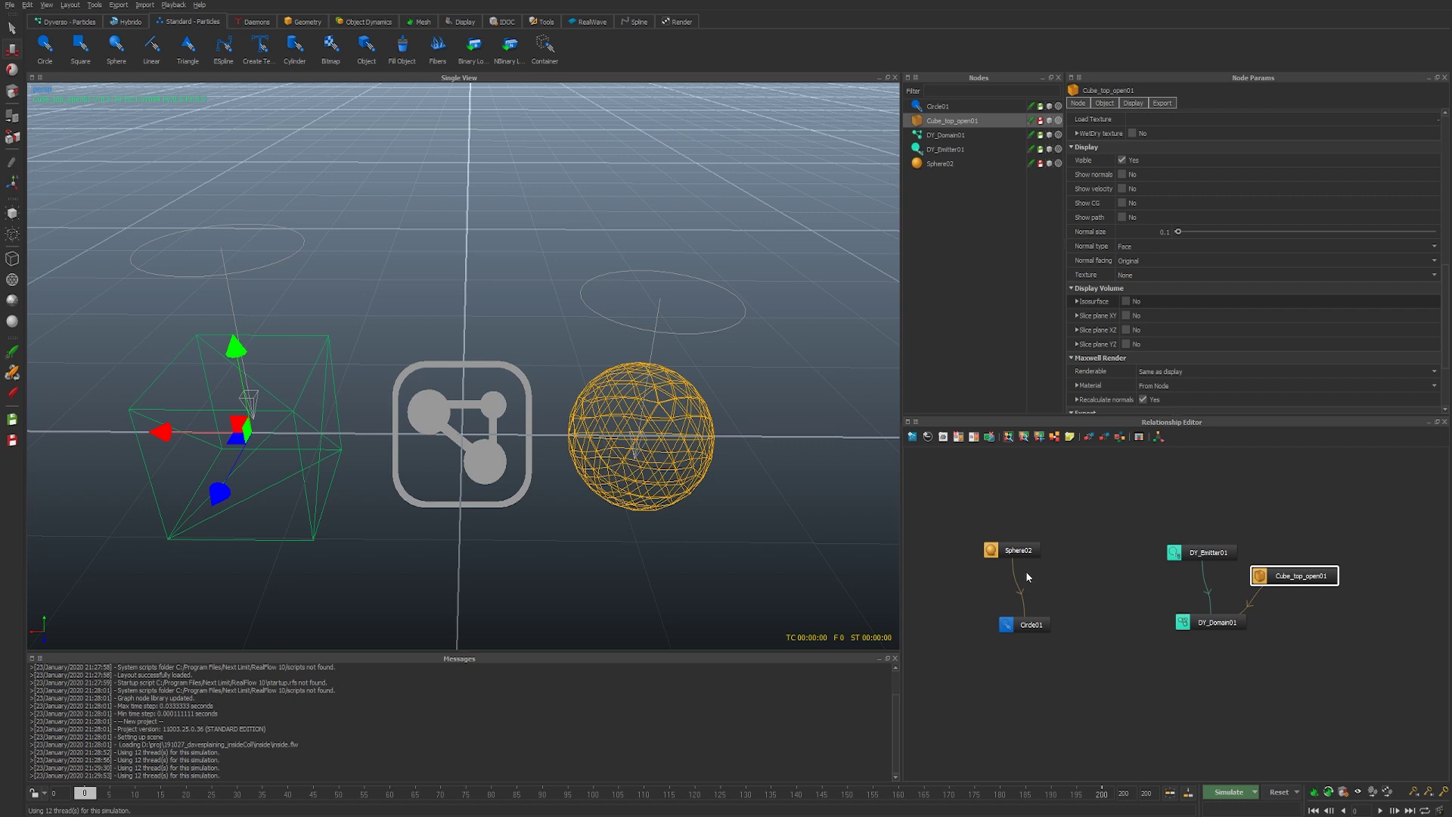
scroll(1169, 247, down, 3)
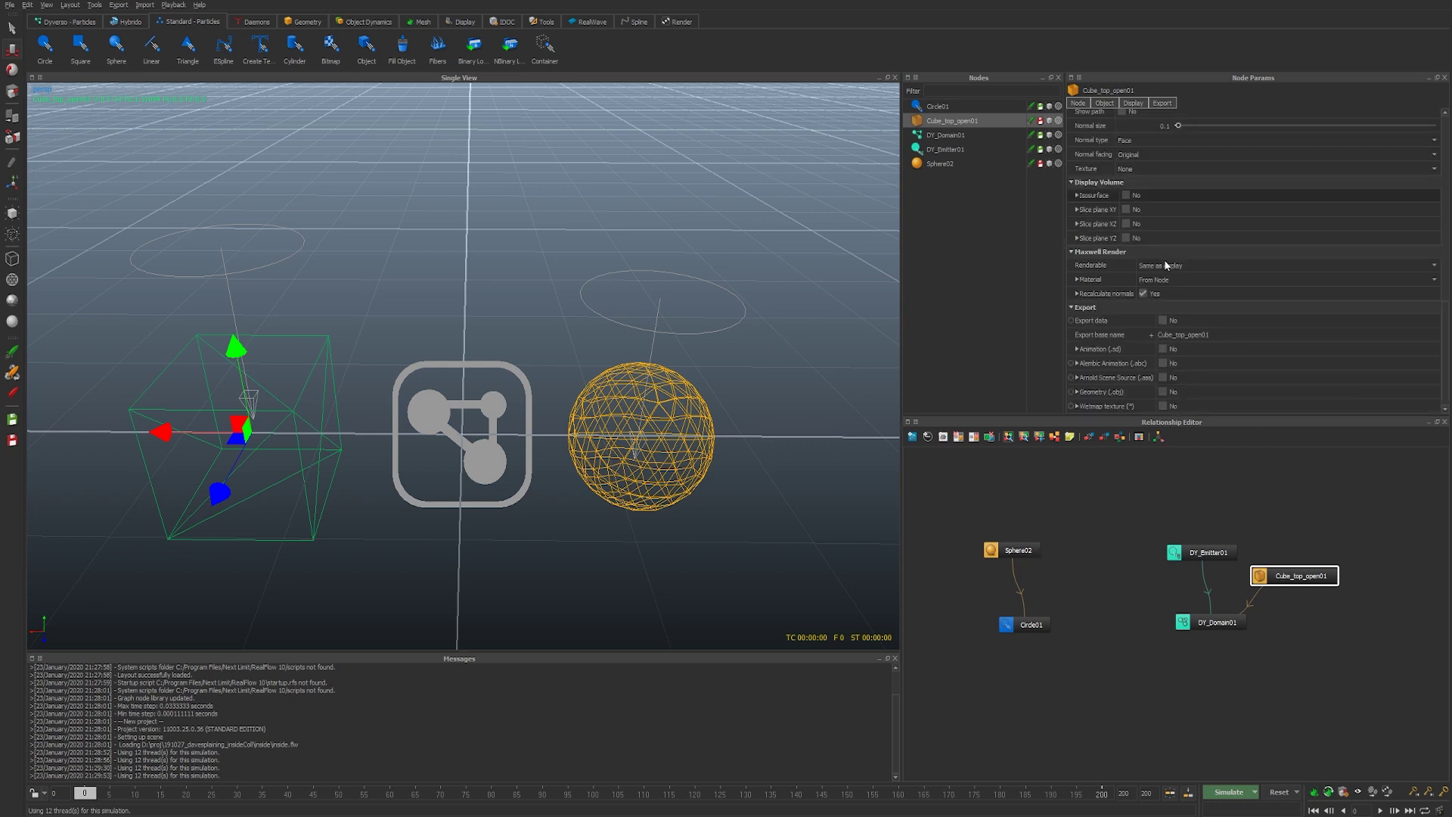
scroll(1165, 265, down, 5)
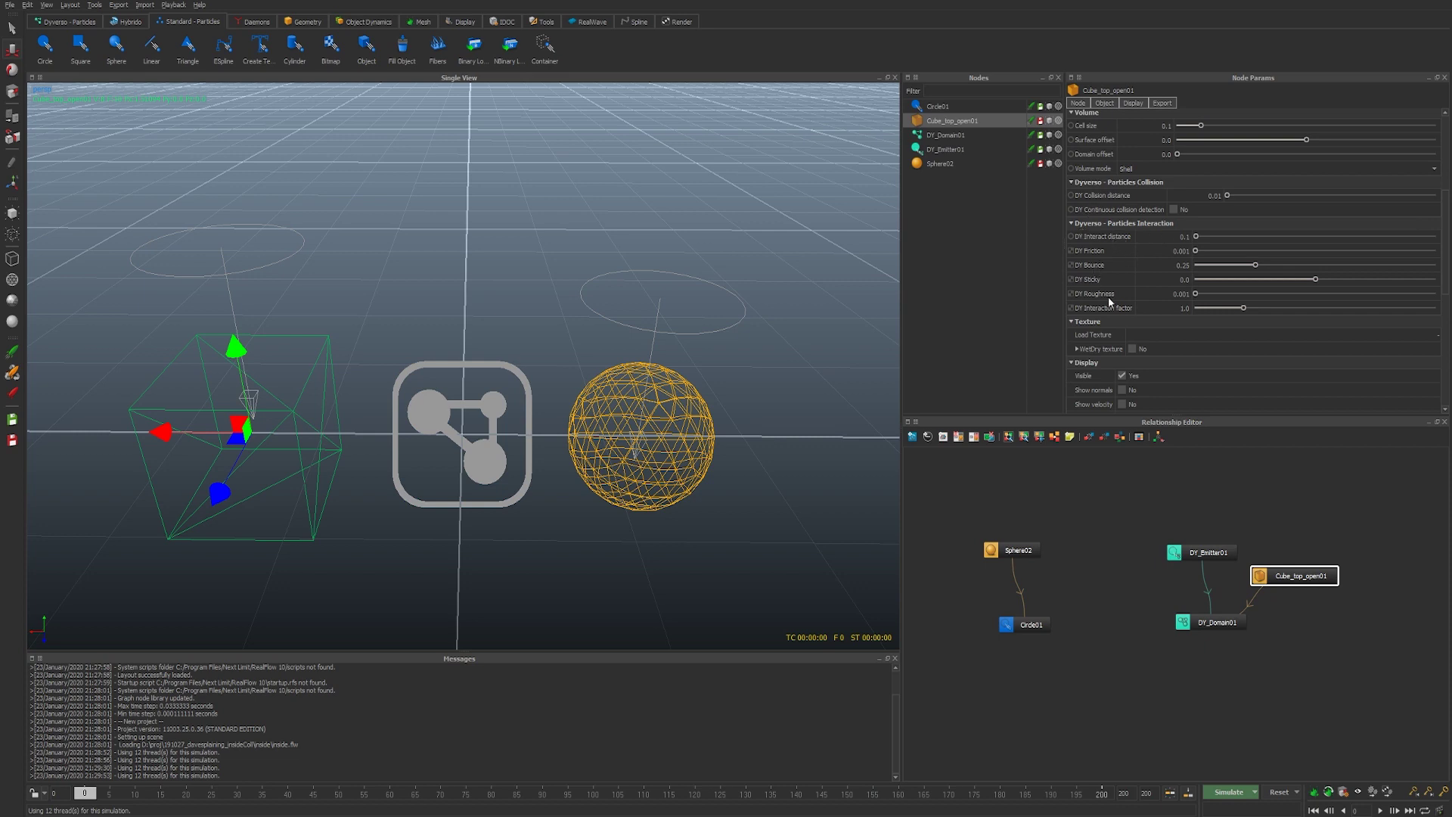
click(1022, 550)
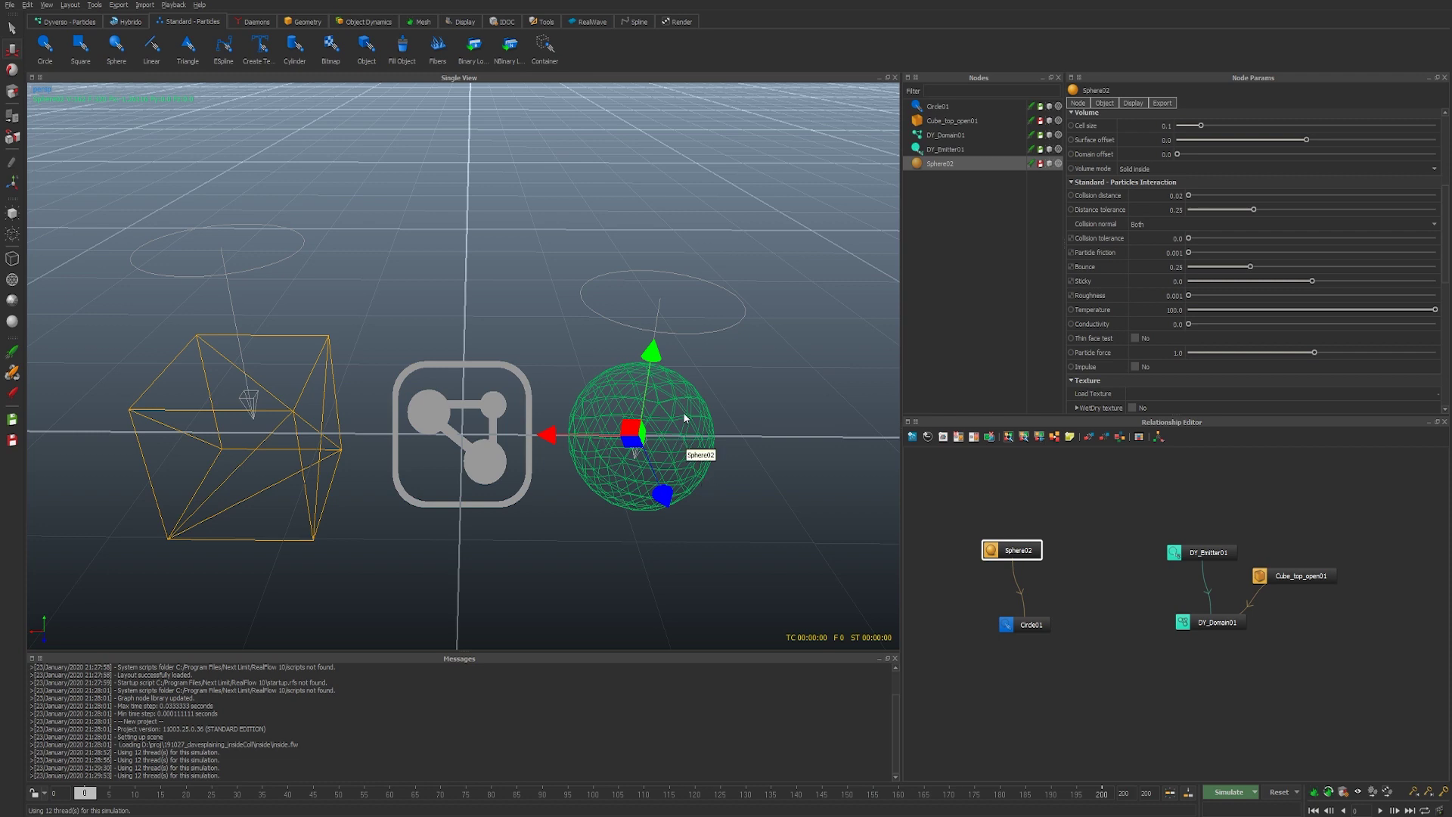
alt+middle_drag(681, 415, 656, 412)
alt+right_drag(656, 413, 664, 467)
alt+middle_drag(664, 467, 685, 470)
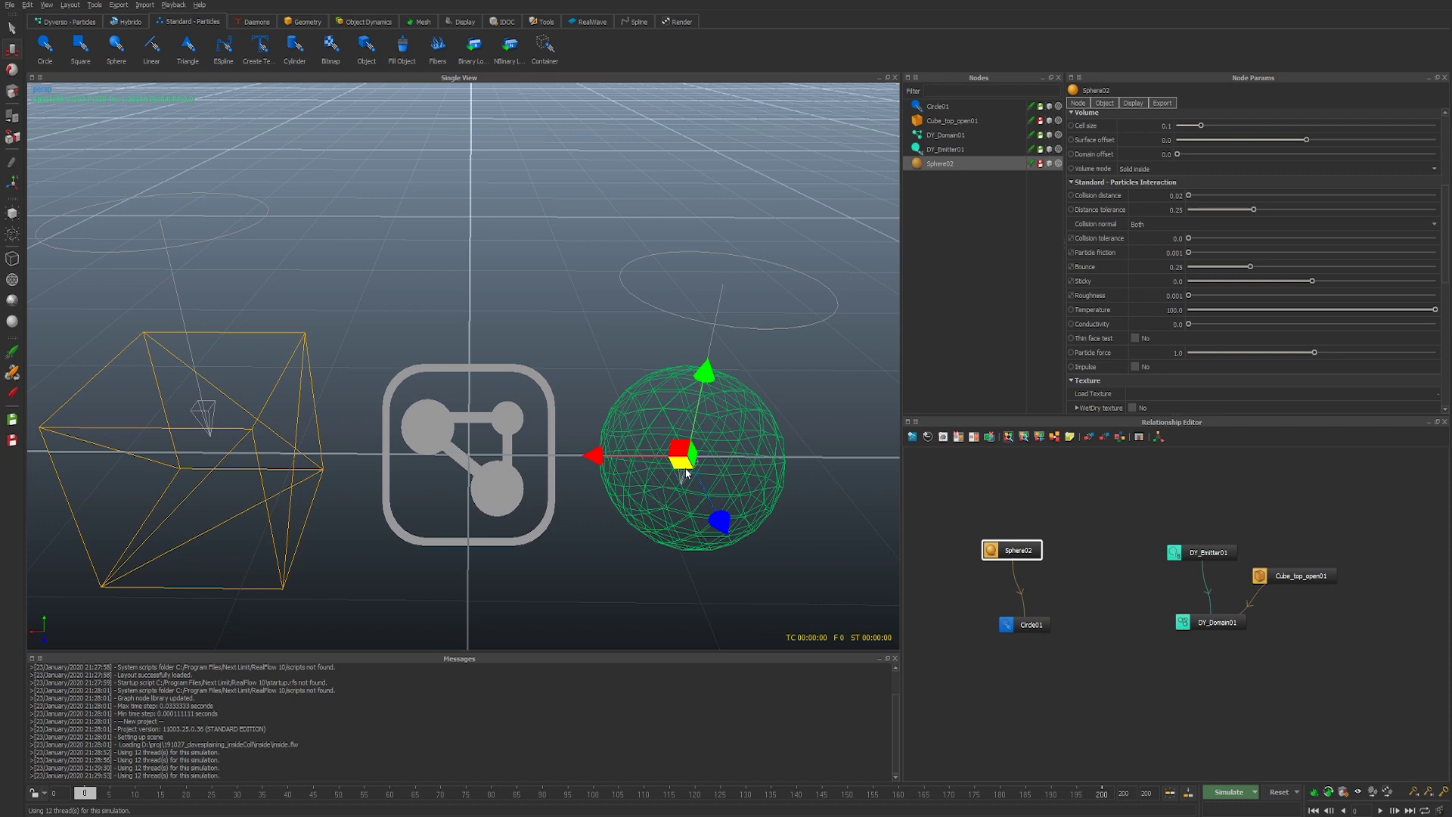
click(1145, 221)
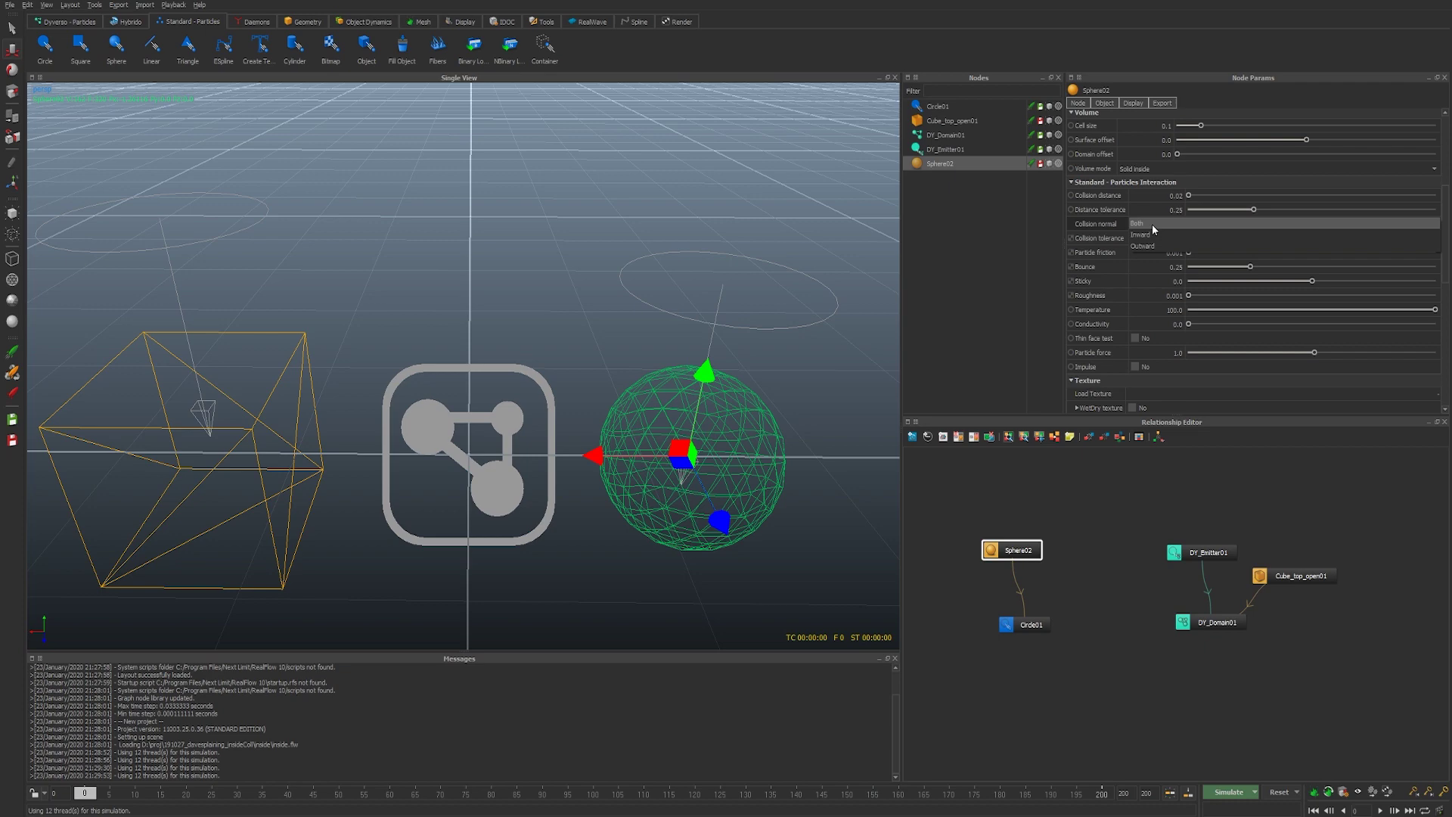
click(779, 262)
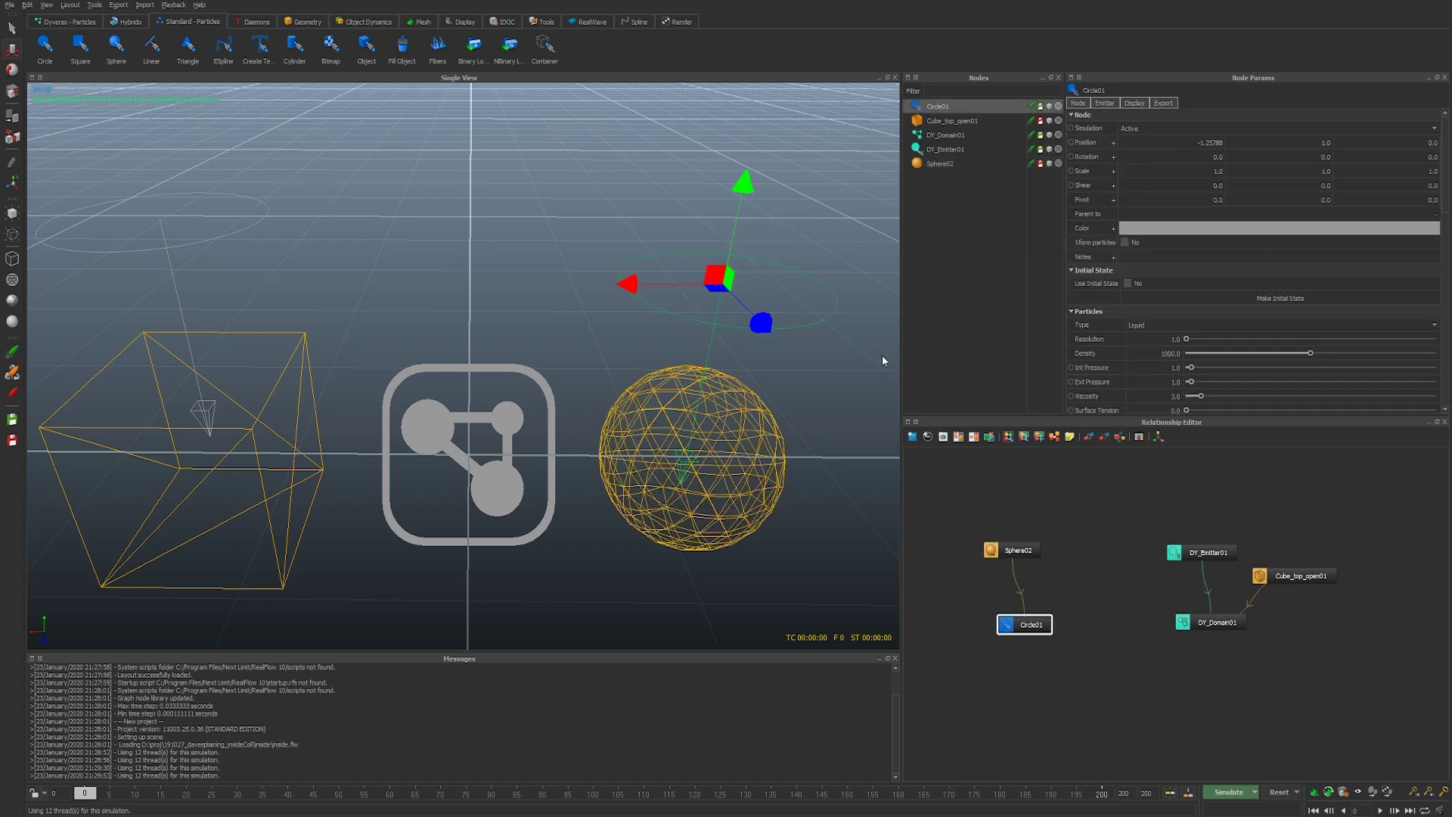
- Delete the open-top cube, the Dyverso emitter and DY_Domain01 from the scene
alt+drag(882, 356, 689, 282)
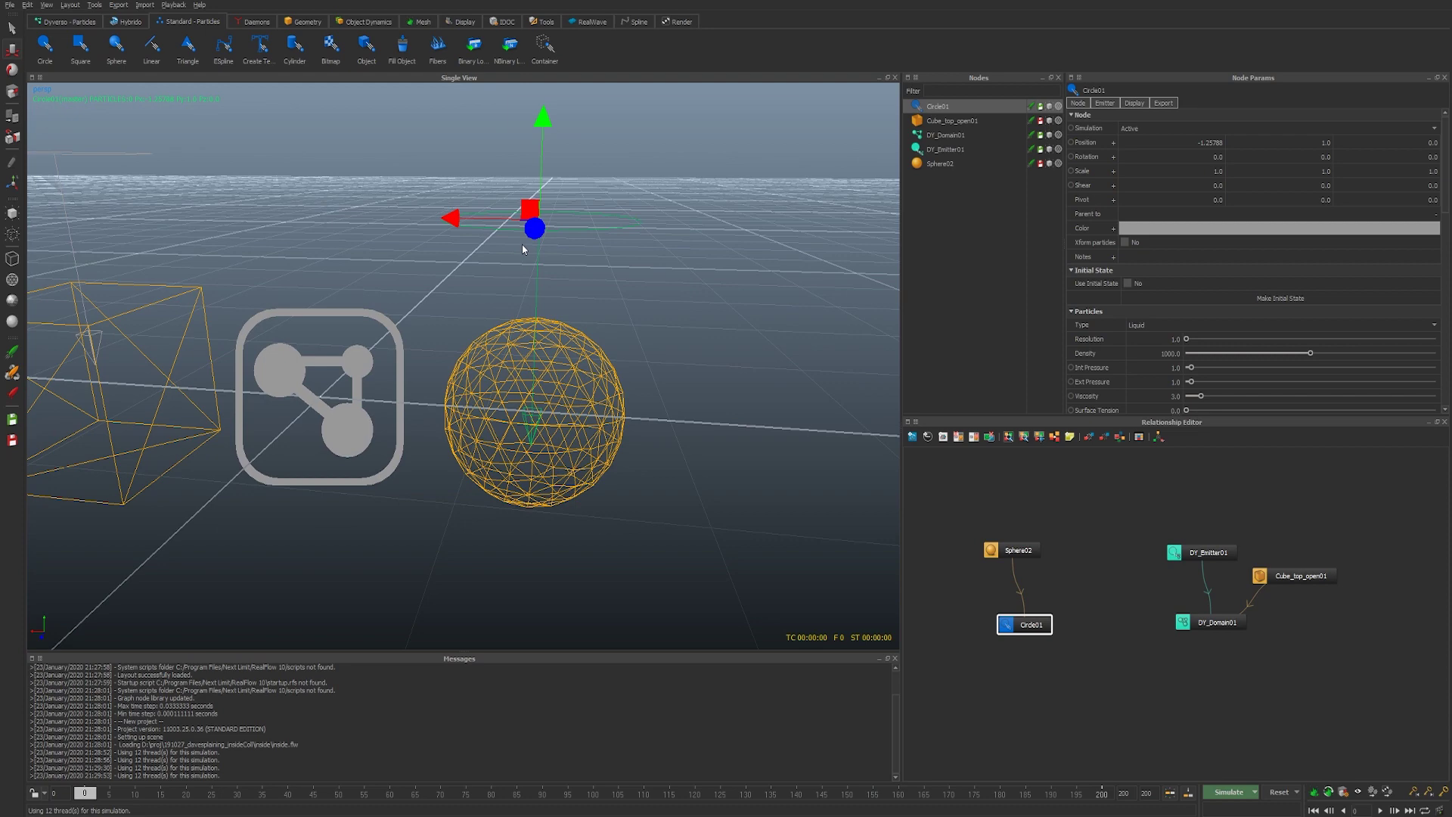
alt+drag(522, 243, 495, 227)
alt+right_drag(218, 227, 166, 293)
drag(130, 192, 248, 463)
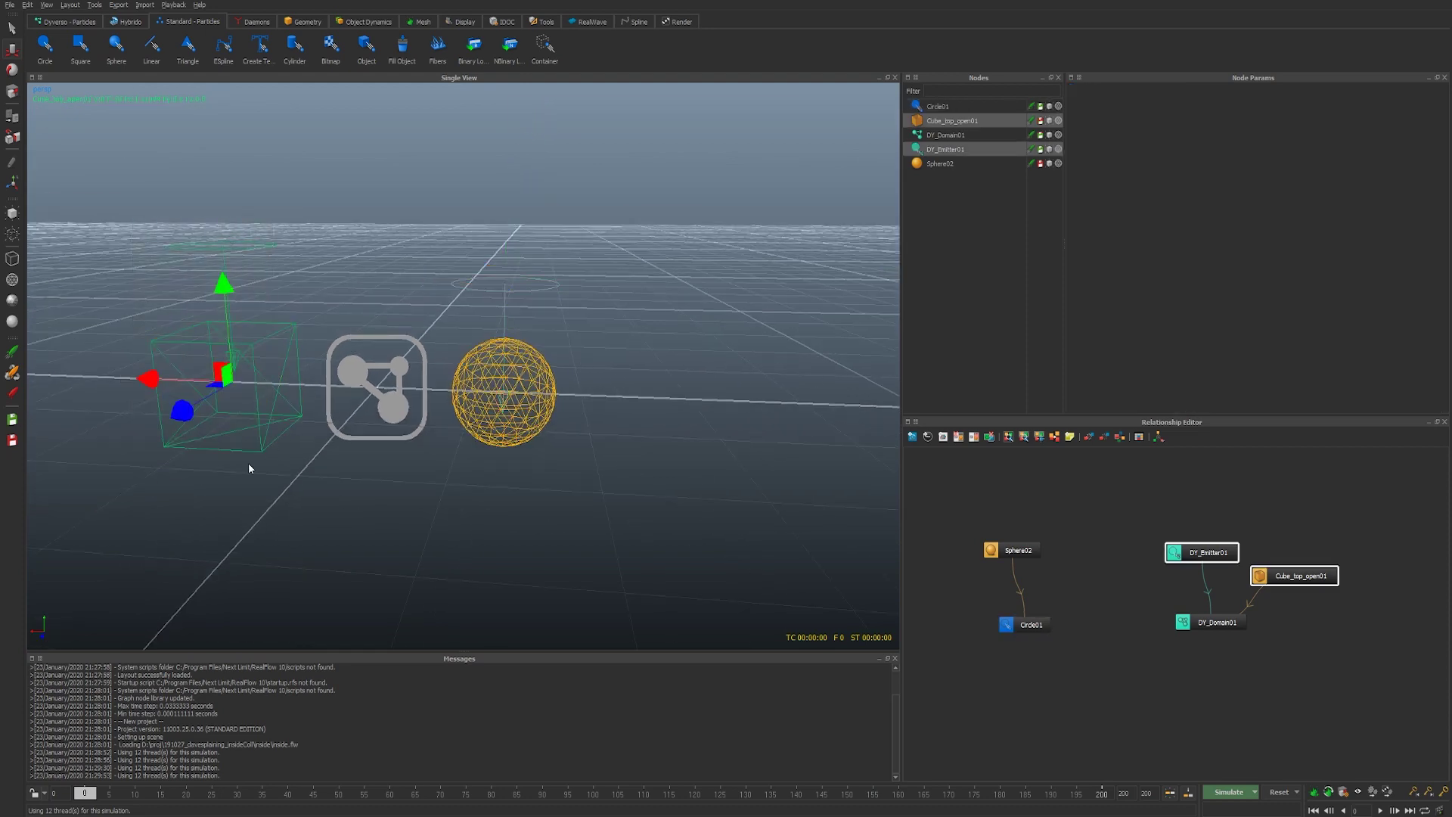
key(Delete)
click(1214, 621)
key(Delete)
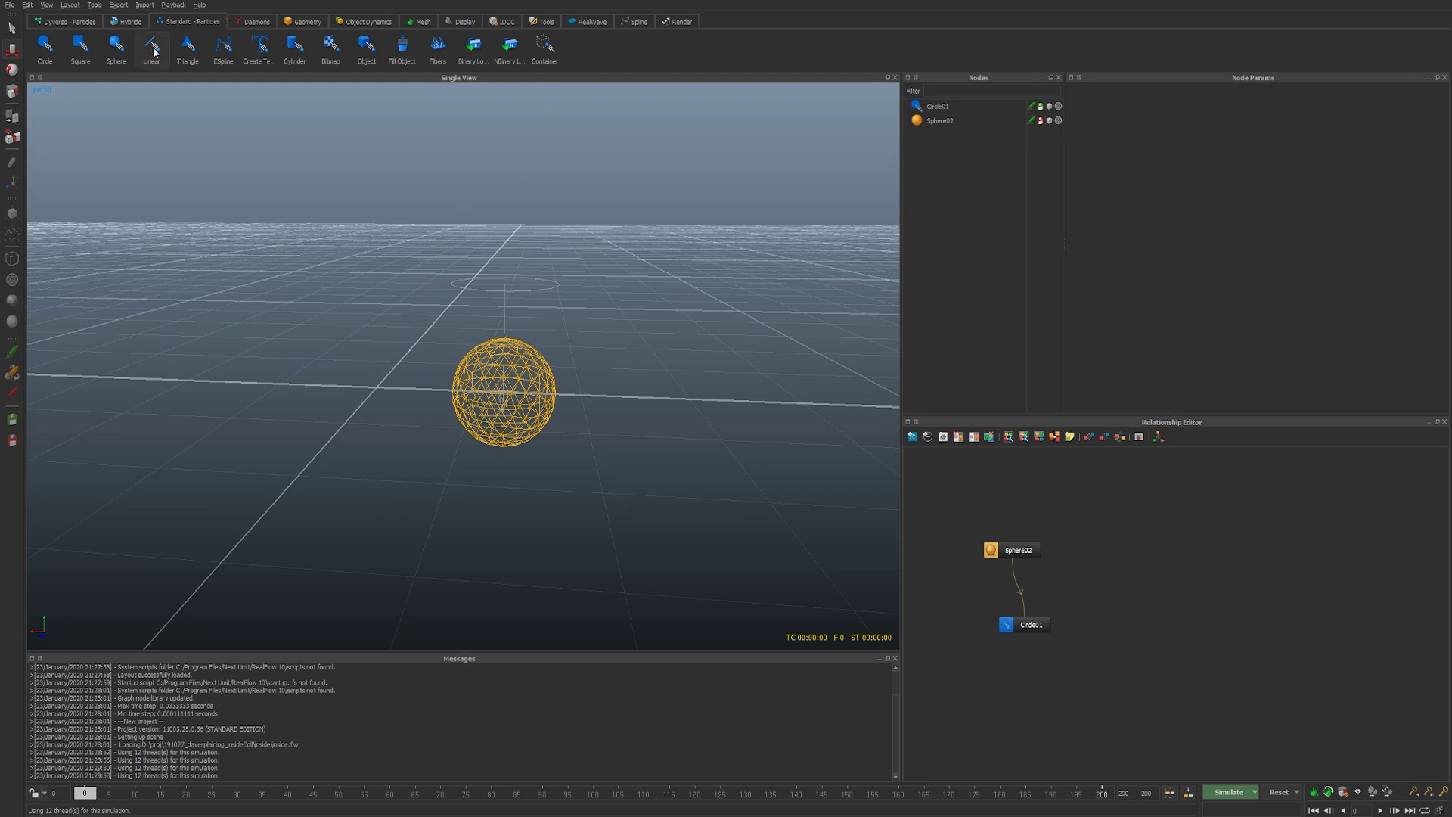
- Add a second circle emitter inside the sphere, scaled to about 0.45 and rotated about 81° around Z
click(47, 45)
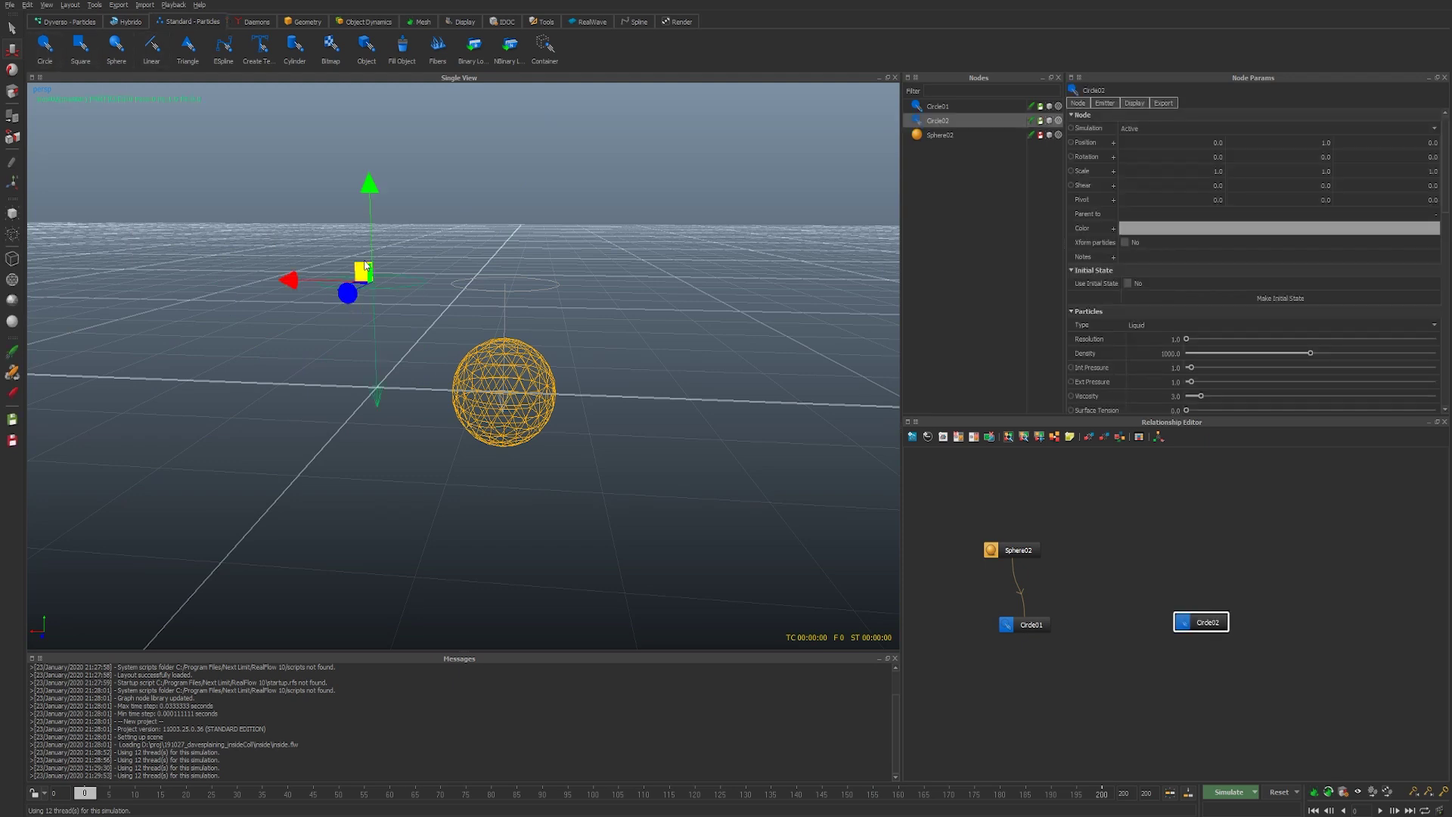
drag(362, 273, 483, 403)
key(r)
key(e)
drag(546, 308, 381, 485)
scroll(375, 481, up, 5)
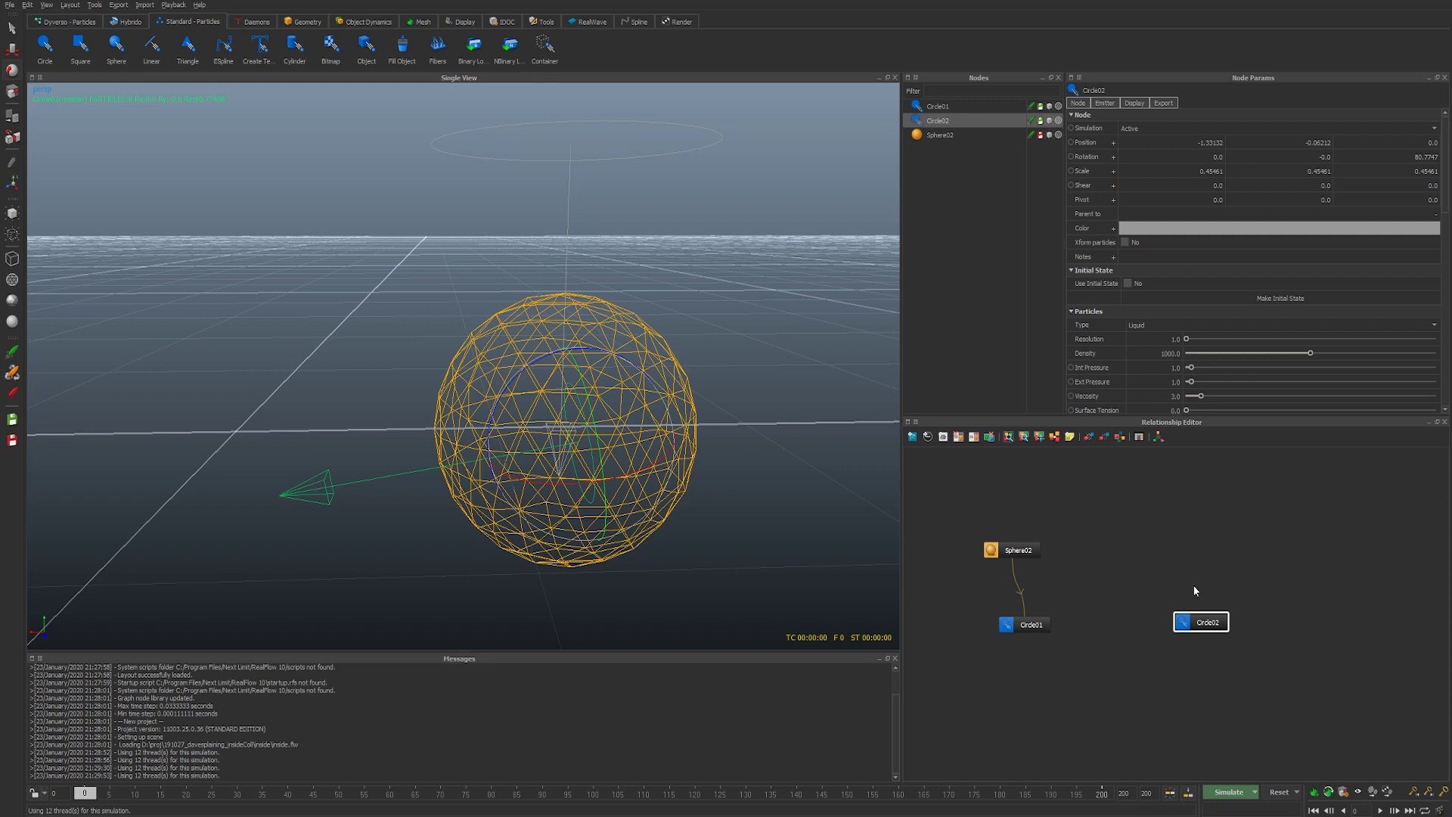
- Link Circle02 to Circle01 and Sphere02 to Circle02, and start the simulation
drag(1189, 621, 1030, 628)
click(1015, 545)
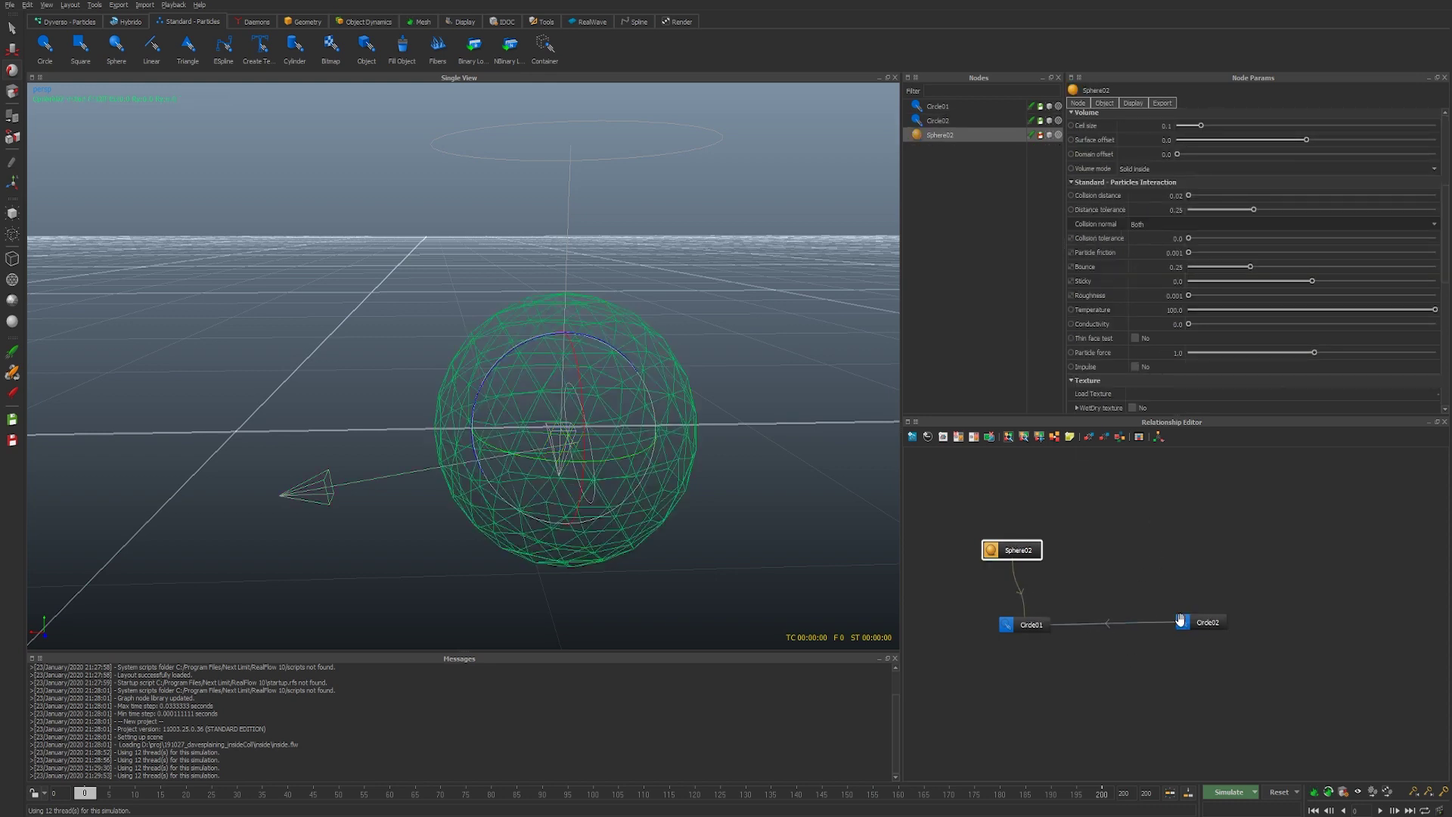
drag(1181, 621, 1078, 575)
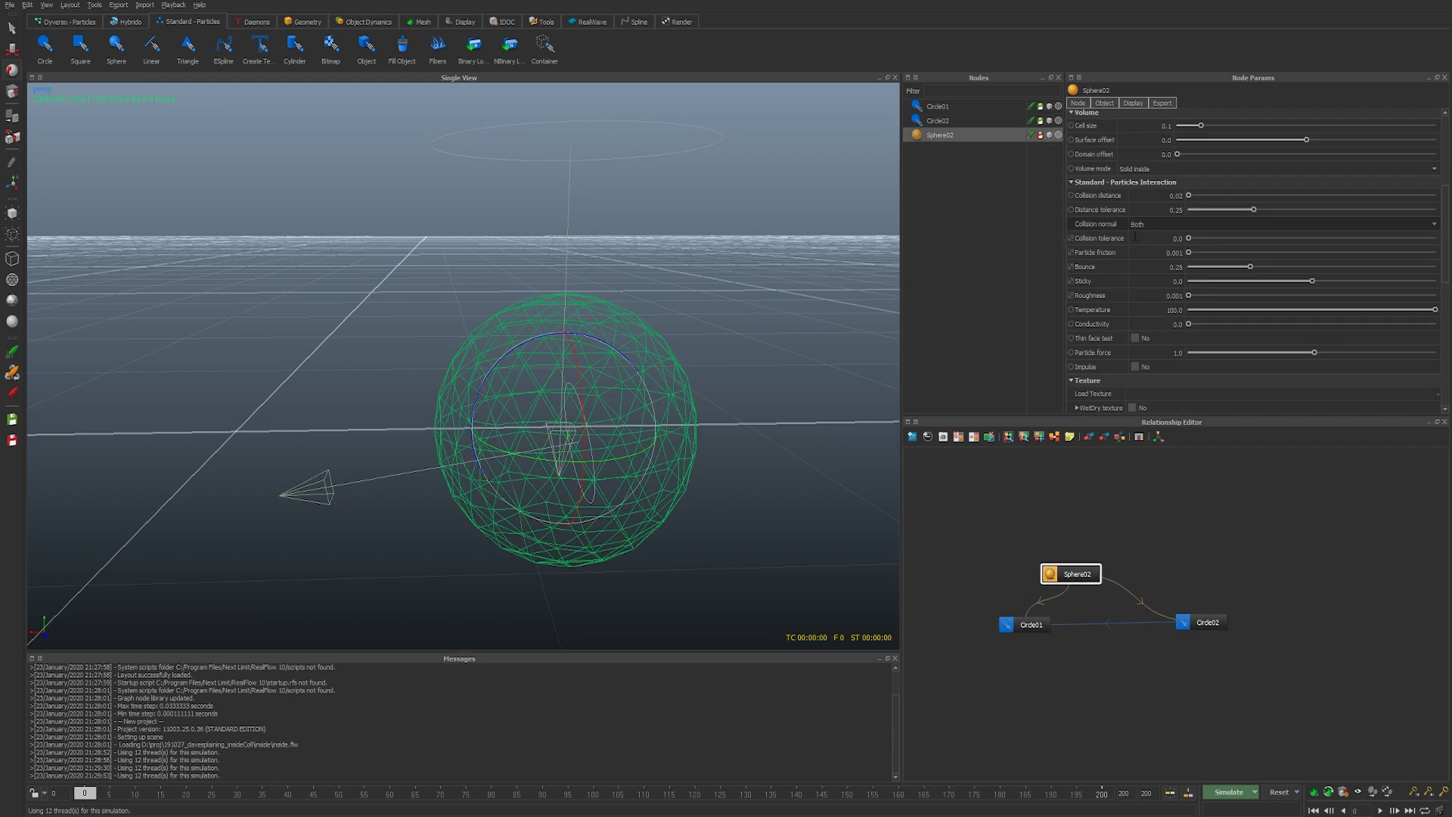
key(alt+a)
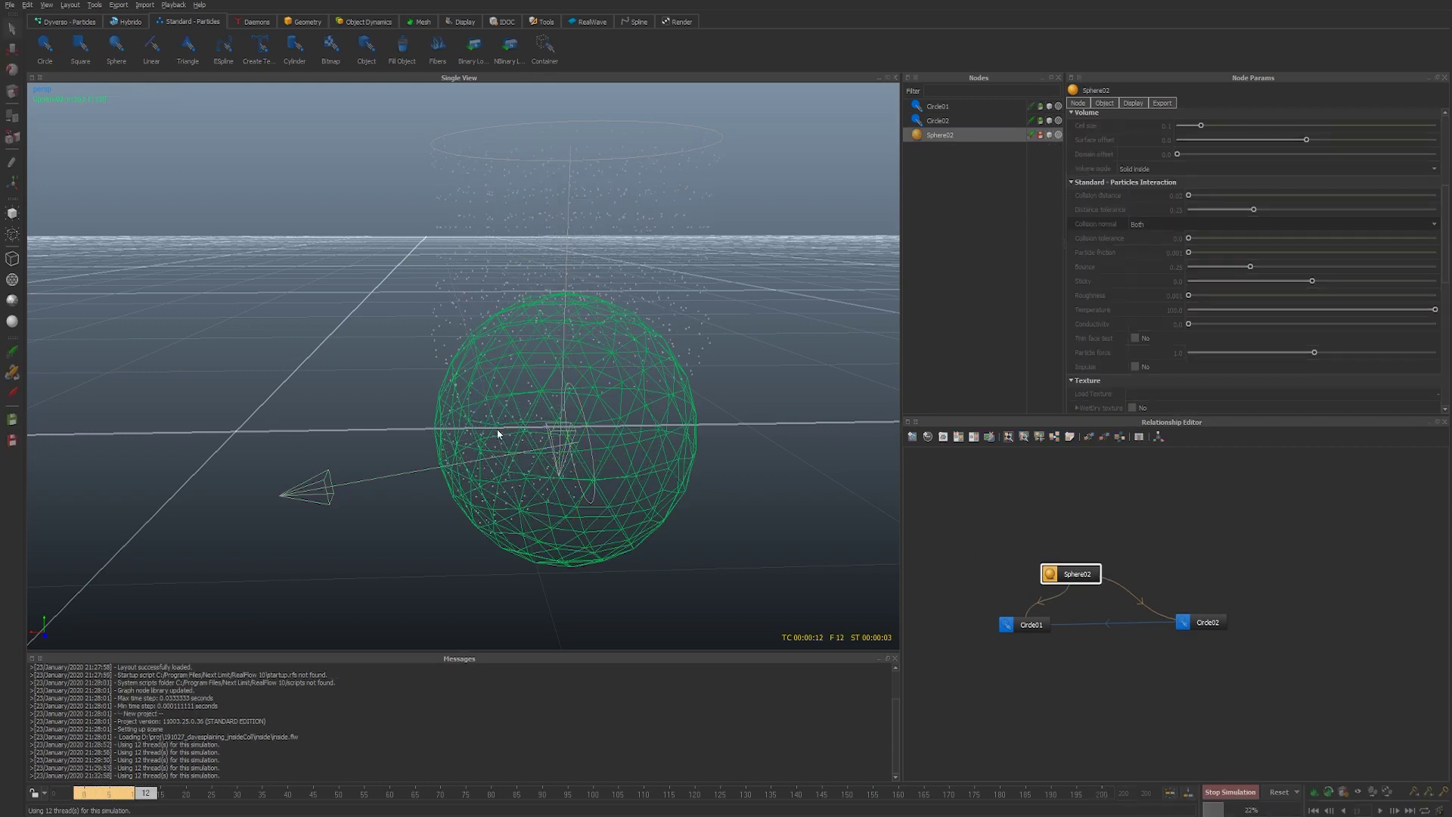
- Examine how particles from Circle01 and Circle02 collide with the sphere, and stop the simulation at frame 46
click(1208, 624)
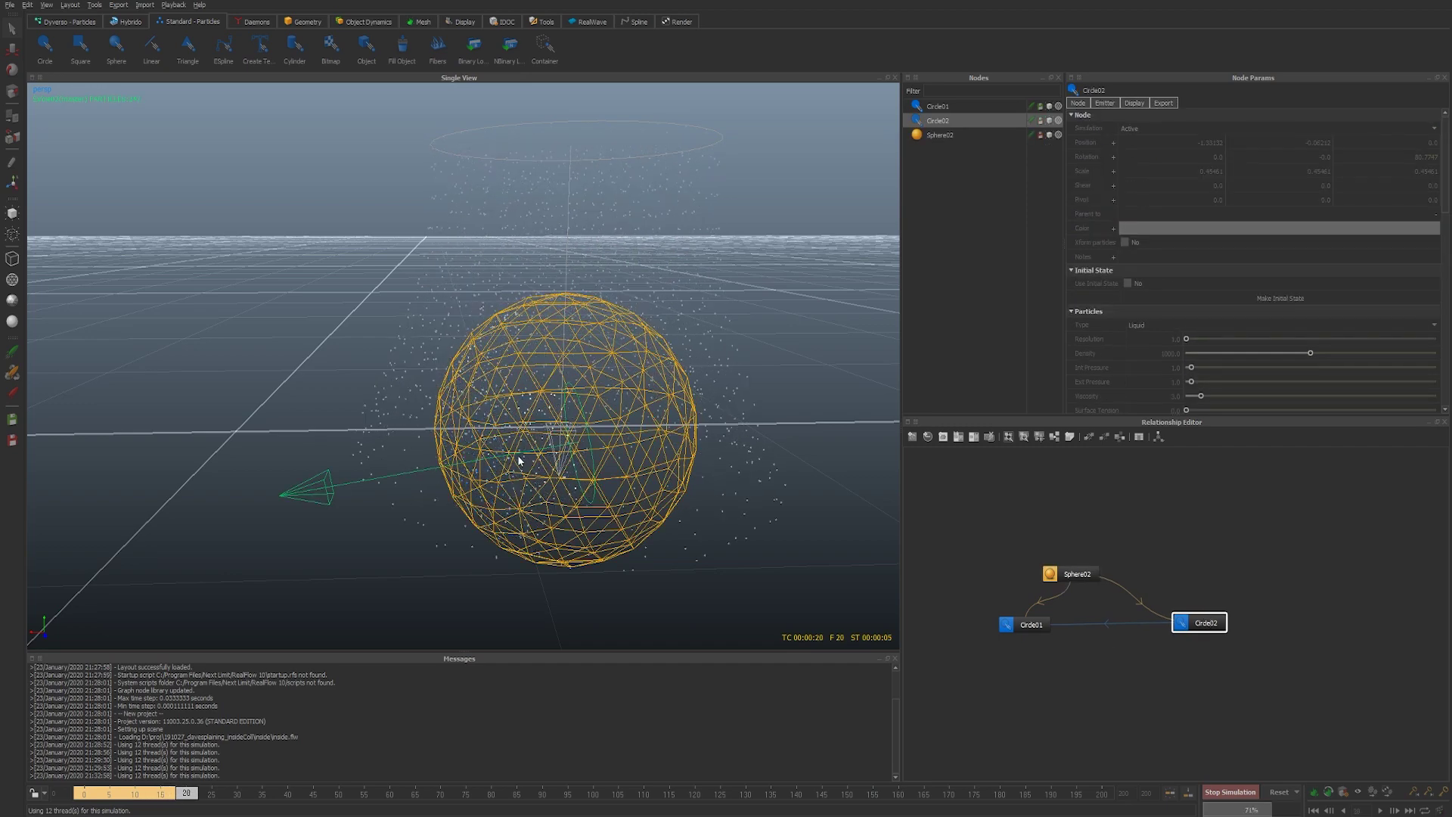
mouse_move(614, 491)
alt+mouse_down()
mouse_move(590, 470)
mouse_move(590, 492)
alt+mouse_up()
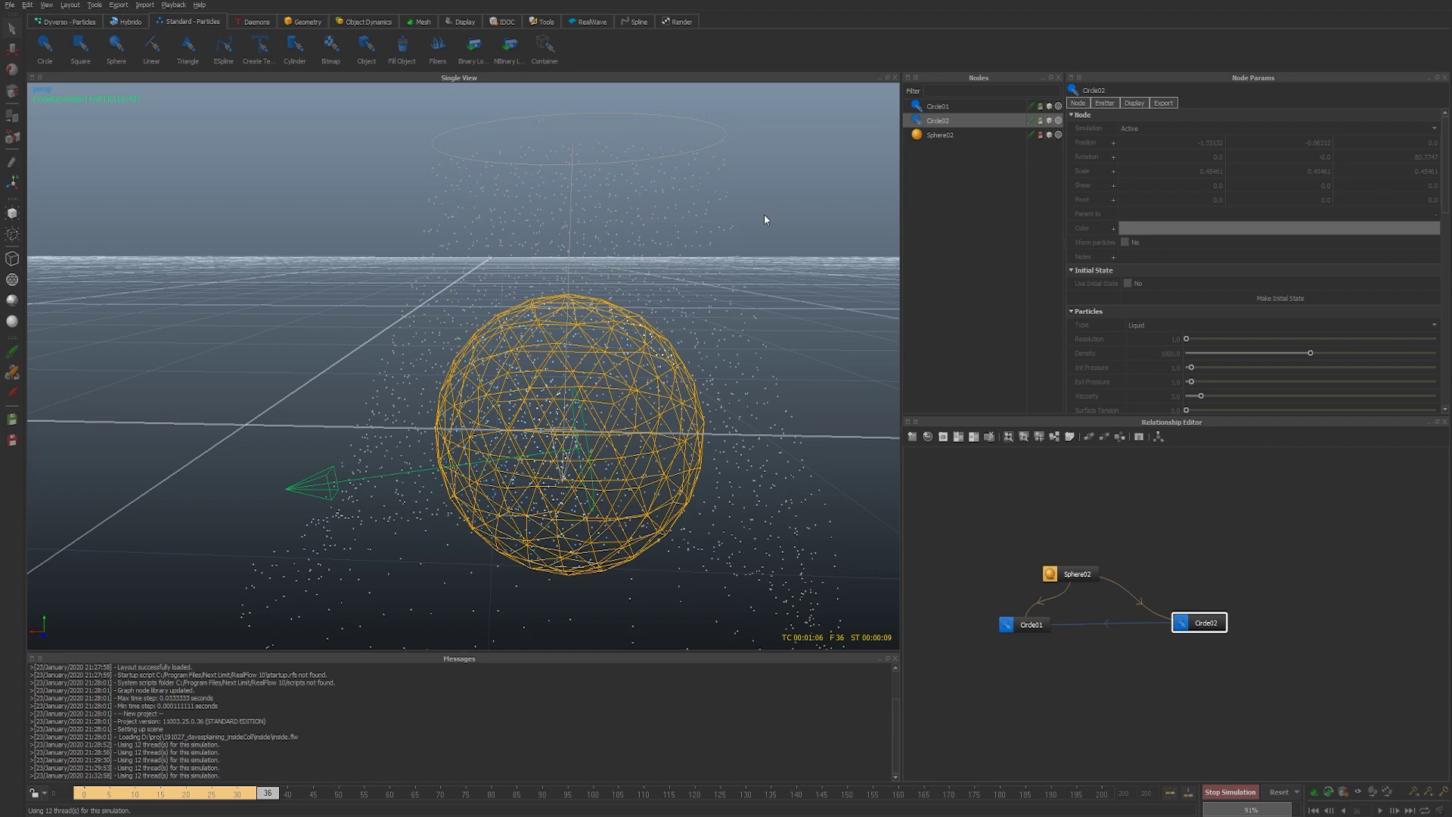
click(723, 145)
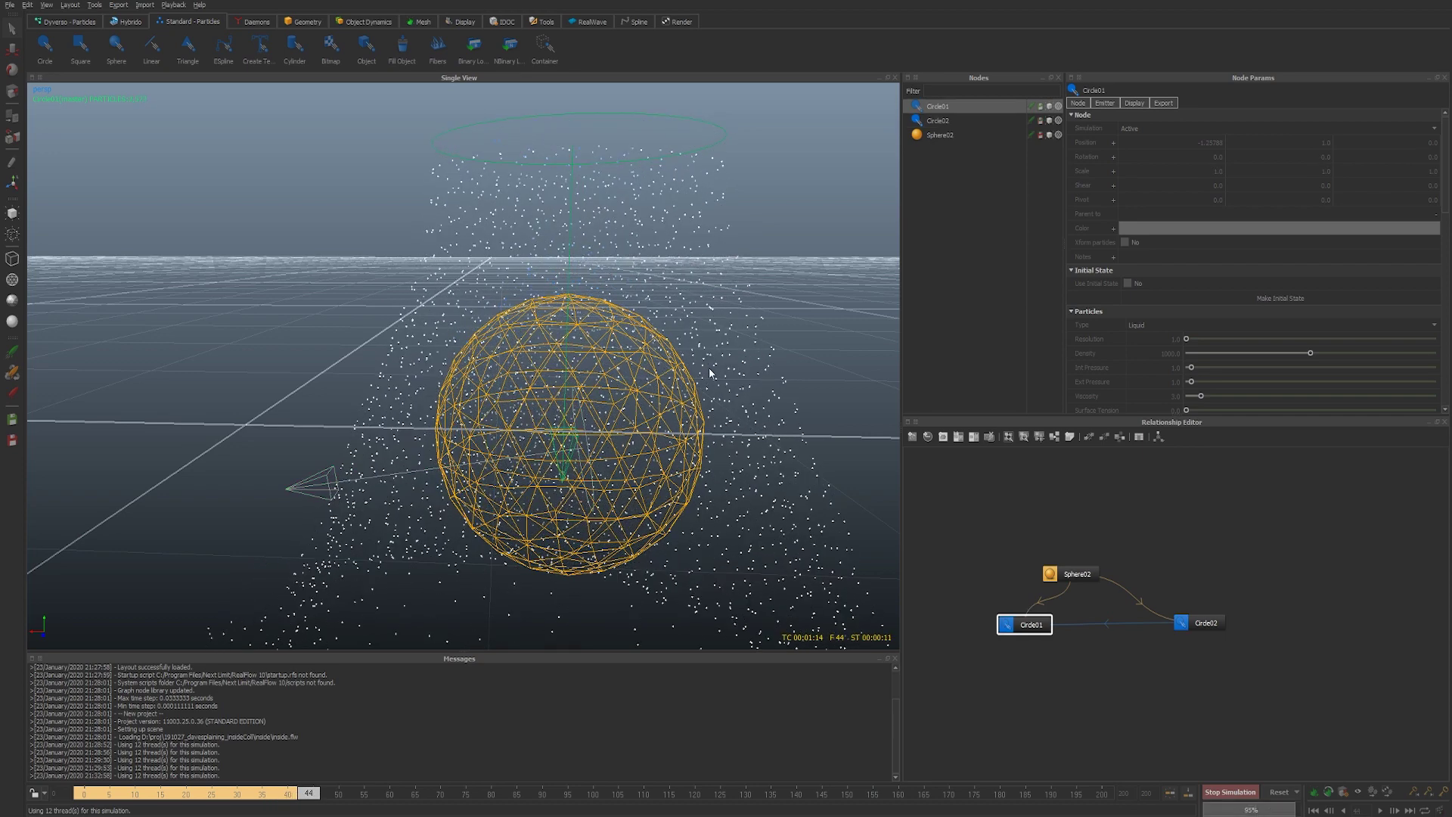
key(Escape)
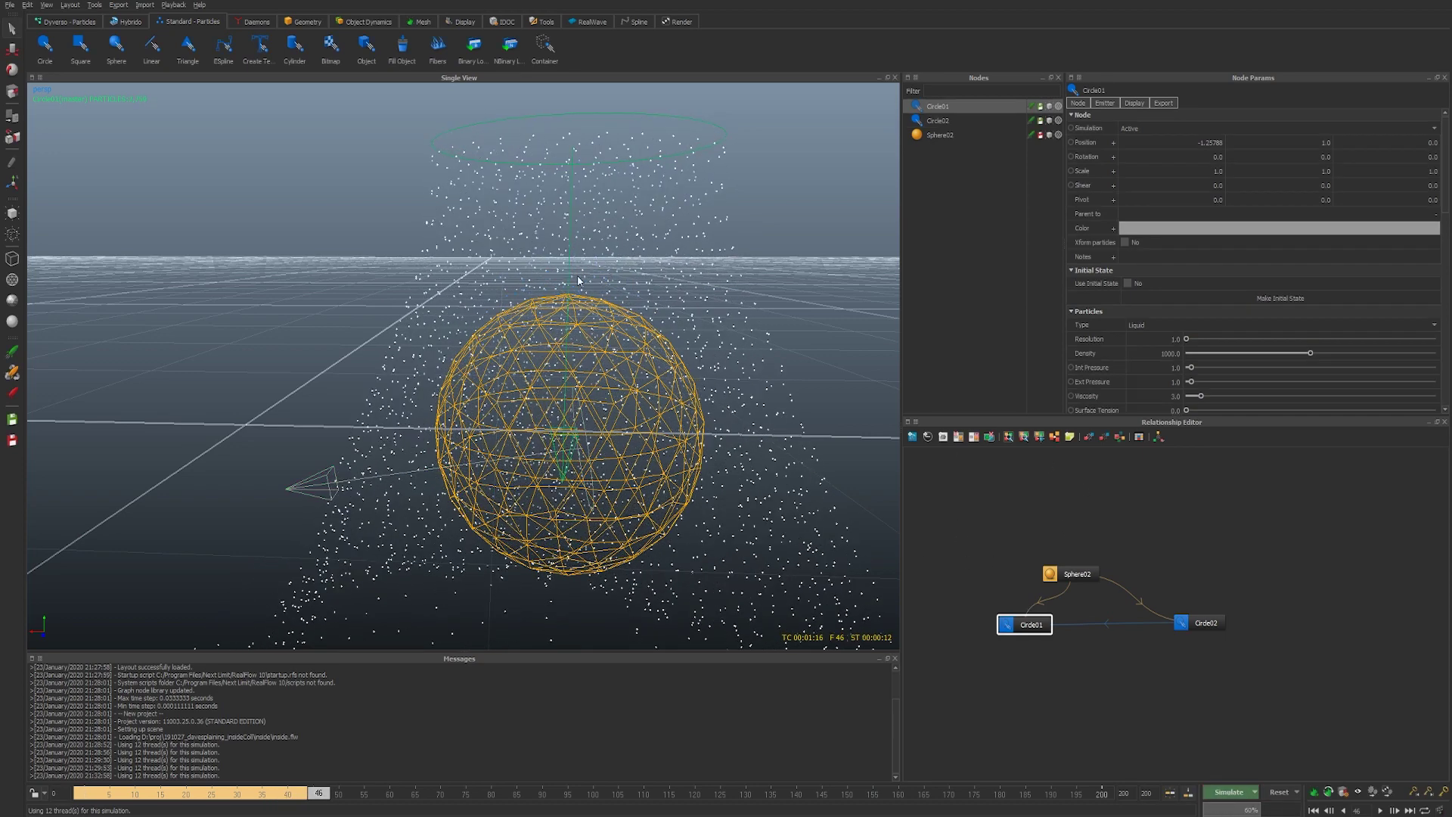
- Delete the Circle02 emitter from the scene
click(1140, 562)
drag(1120, 589, 1237, 688)
key(Delete)
- Set Sphere02's Collision normal to Outward, then reset and rerun the simulation to frame 23
click(1070, 545)
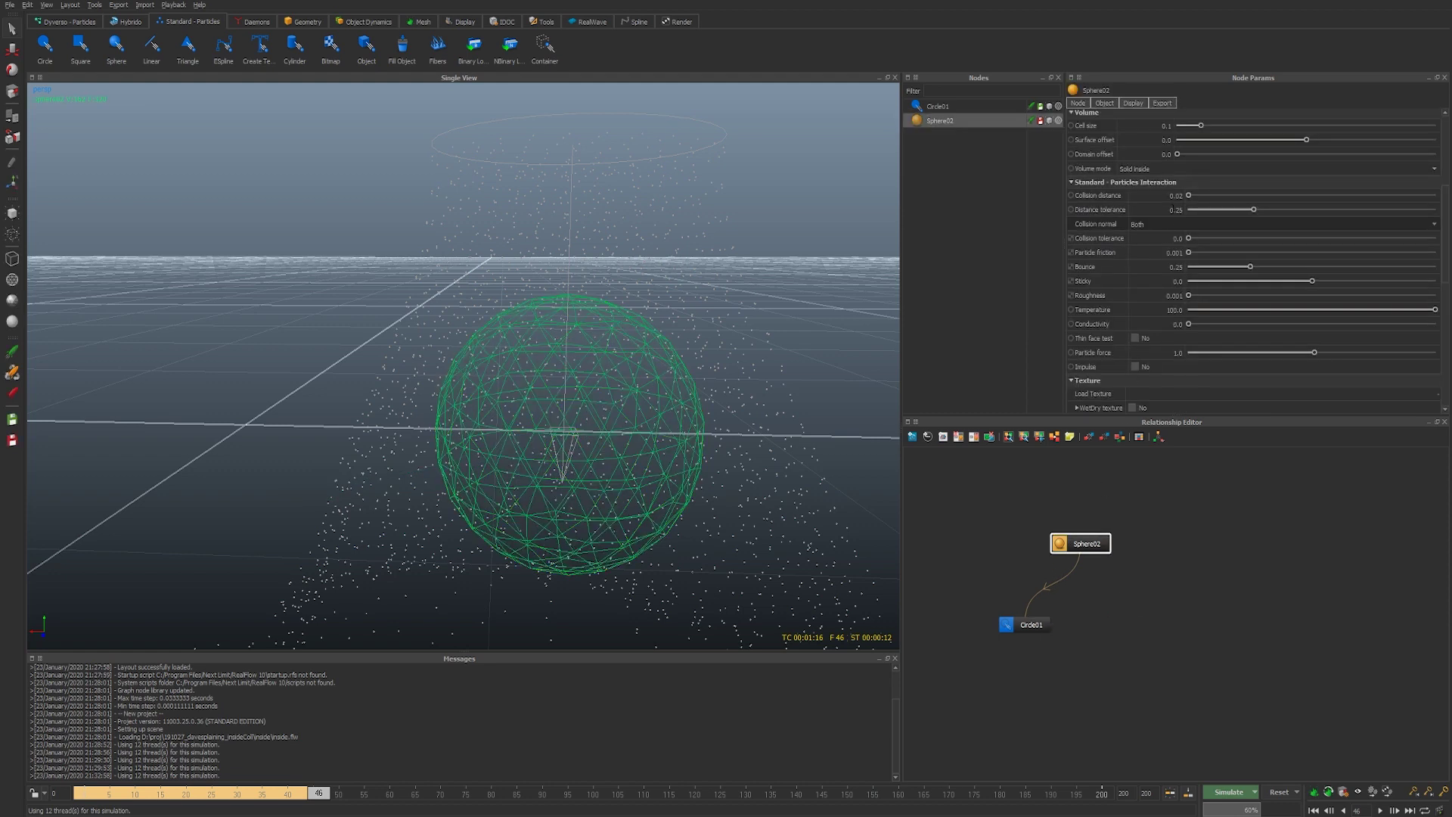
click(1169, 225)
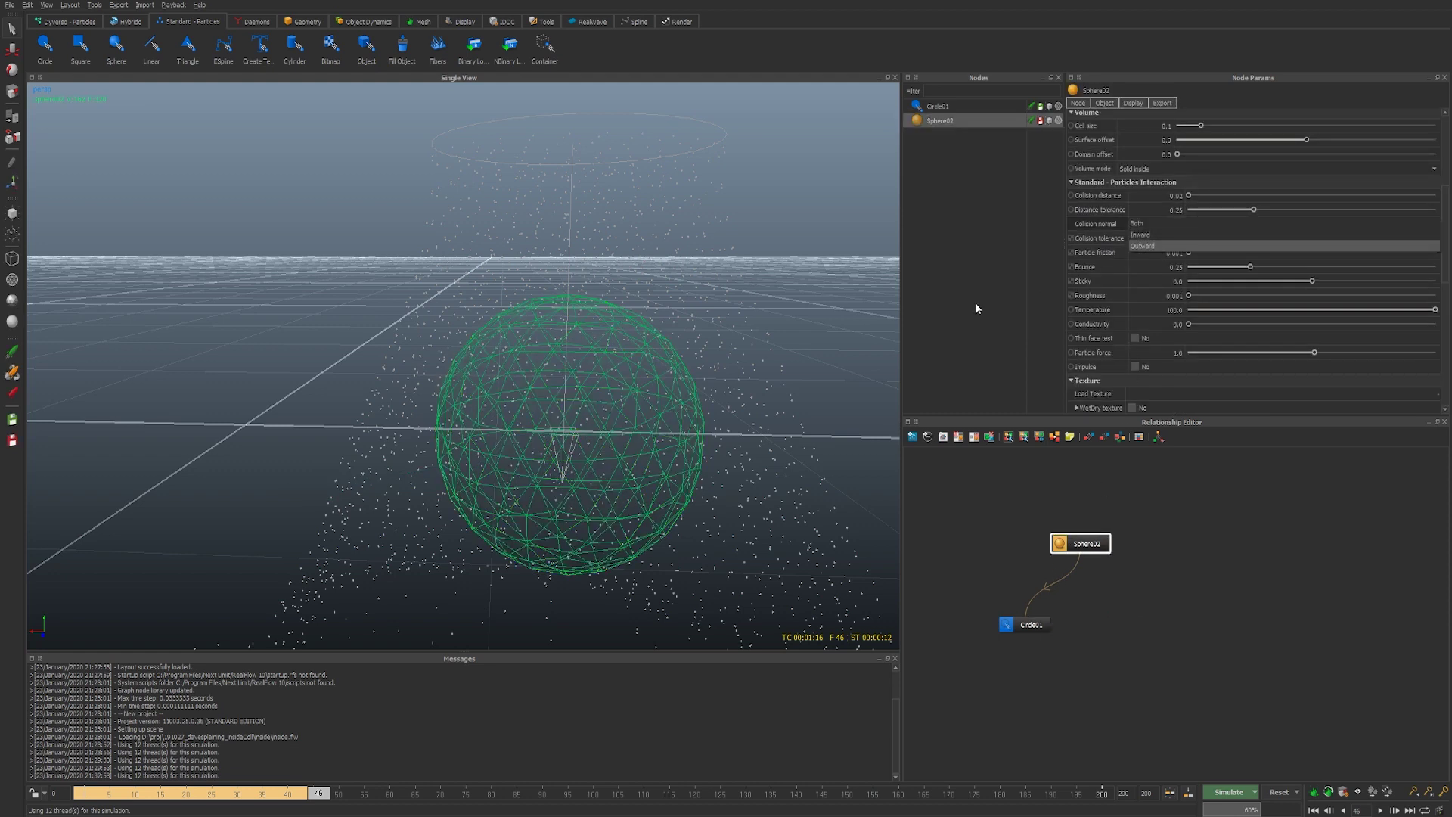
click(1142, 248)
key(ctrl+r)
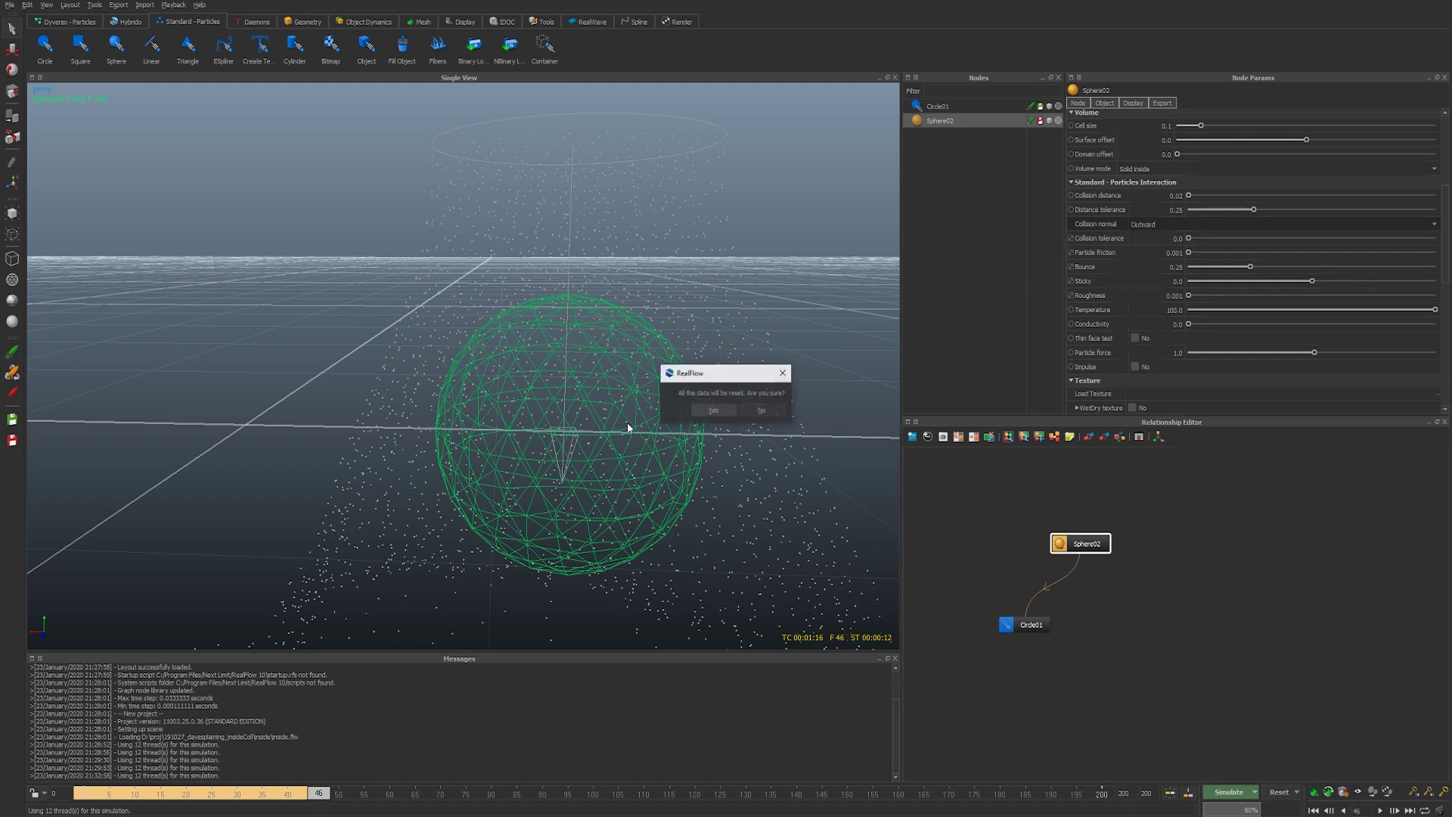
key(Return)
key(alt+a)
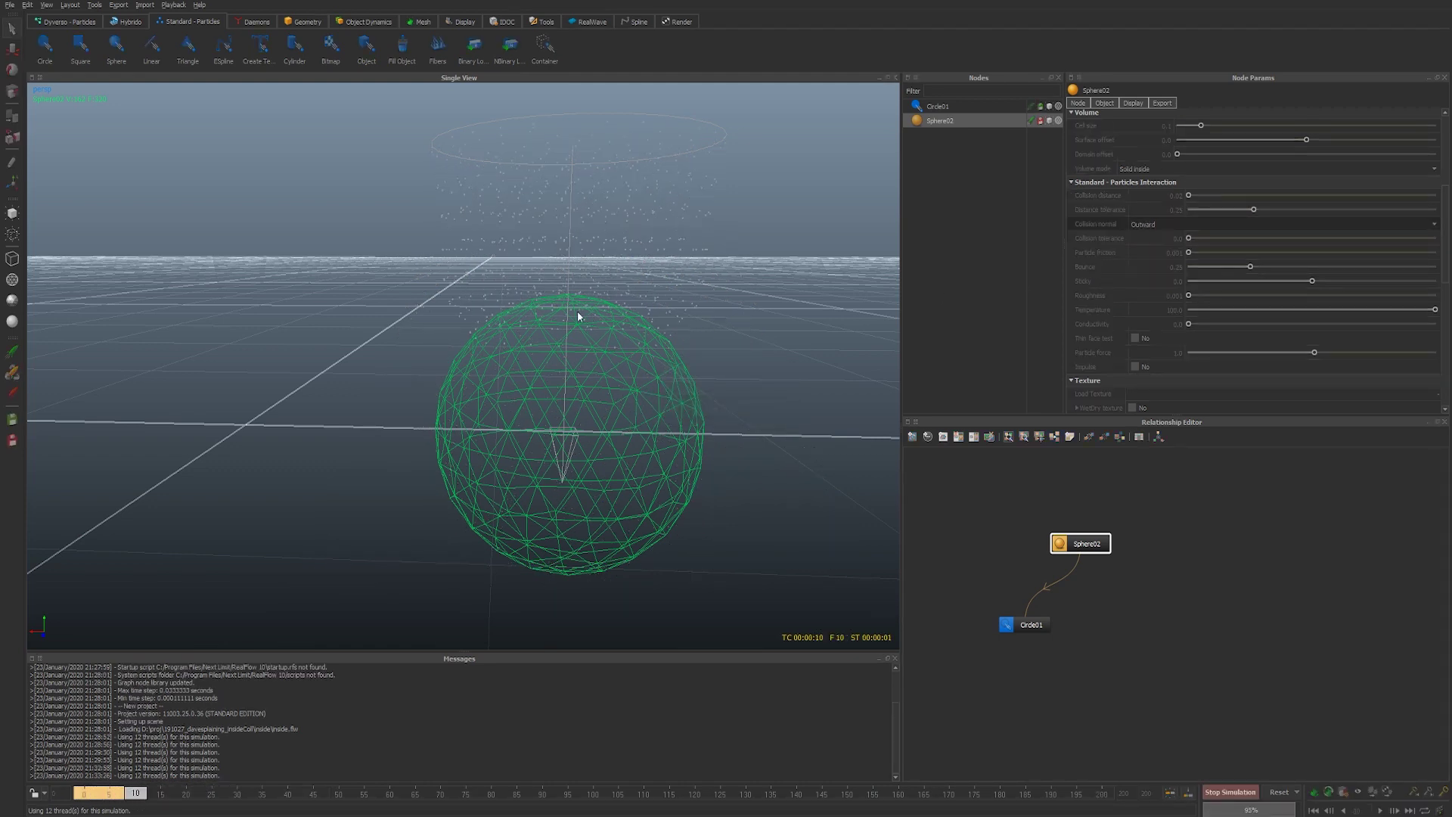
key(Escape)
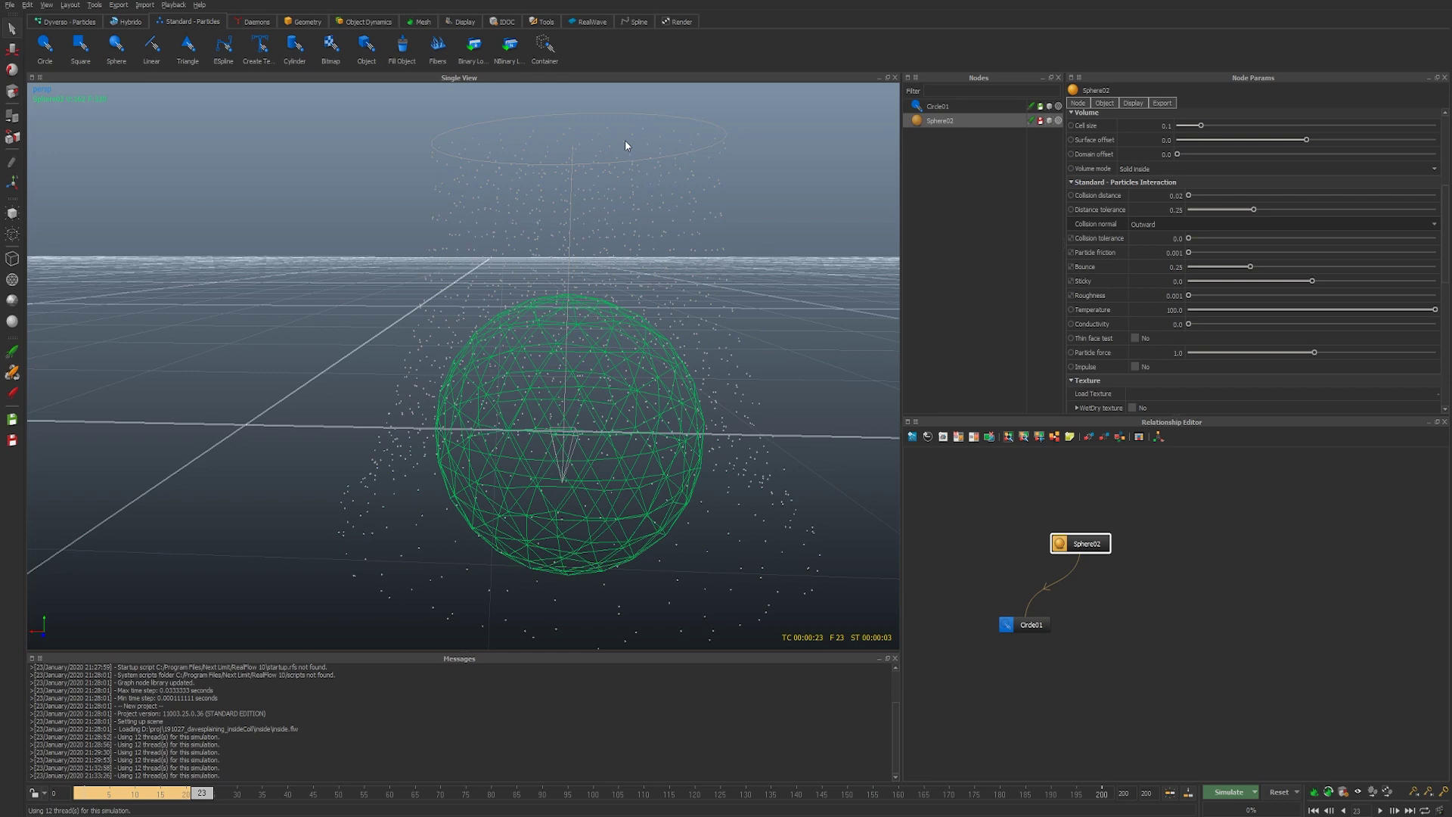
- Lower the Circle01 emitter into the sphere to a Y position of about 0.36, and rerun the simulation
click(678, 158)
drag(586, 135, 587, 326)
key(alt+r)
key(alt+a)
alt+drag(644, 426, 694, 476)
alt+right_drag(694, 476, 597, 498)
alt+drag(539, 457, 531, 464)
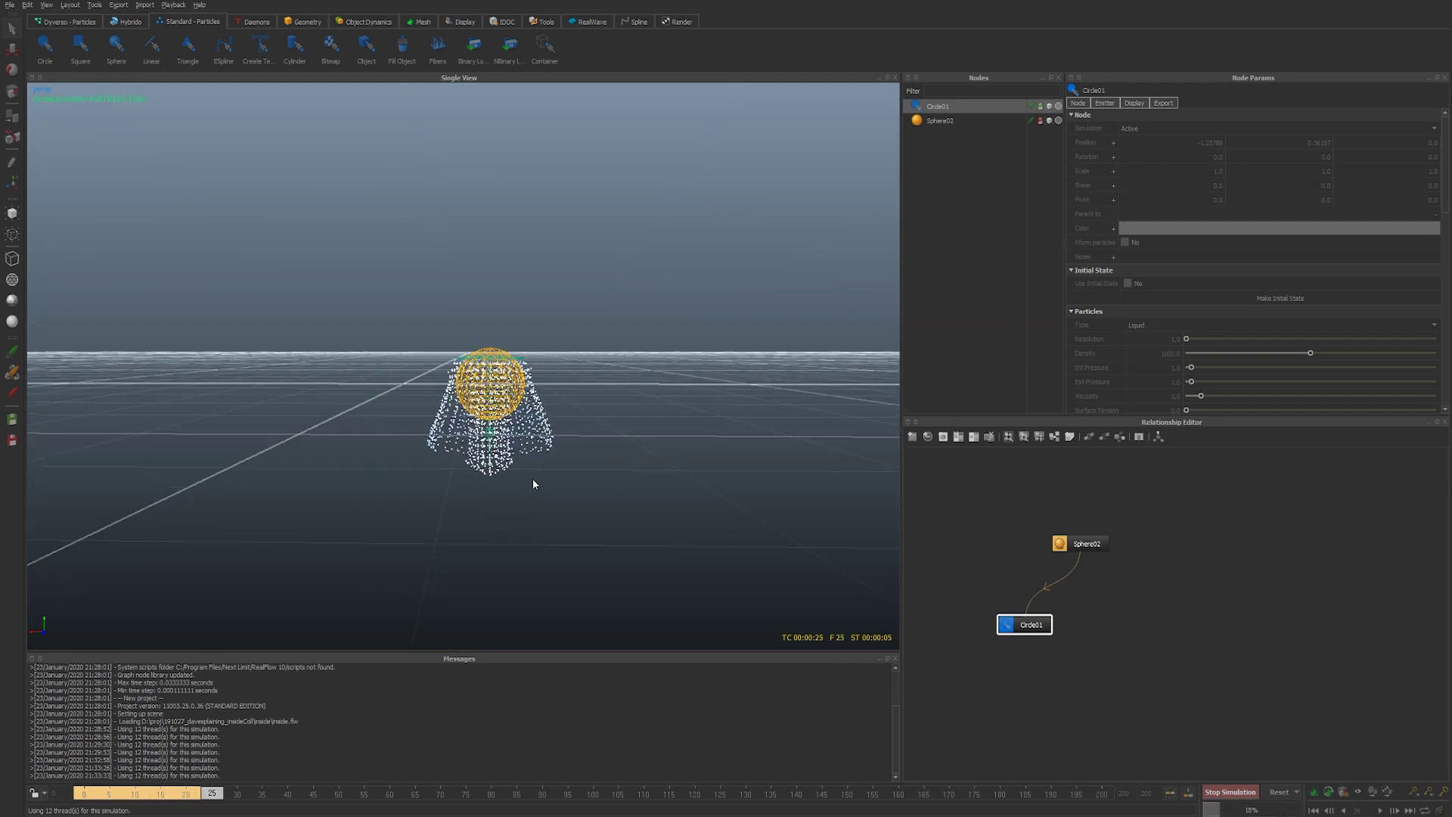
- Stop and reset the simulation, and raise Circle01 above the sphere to a Y position of about 0.78
key(ctrl+a)
key(ctrl+r)
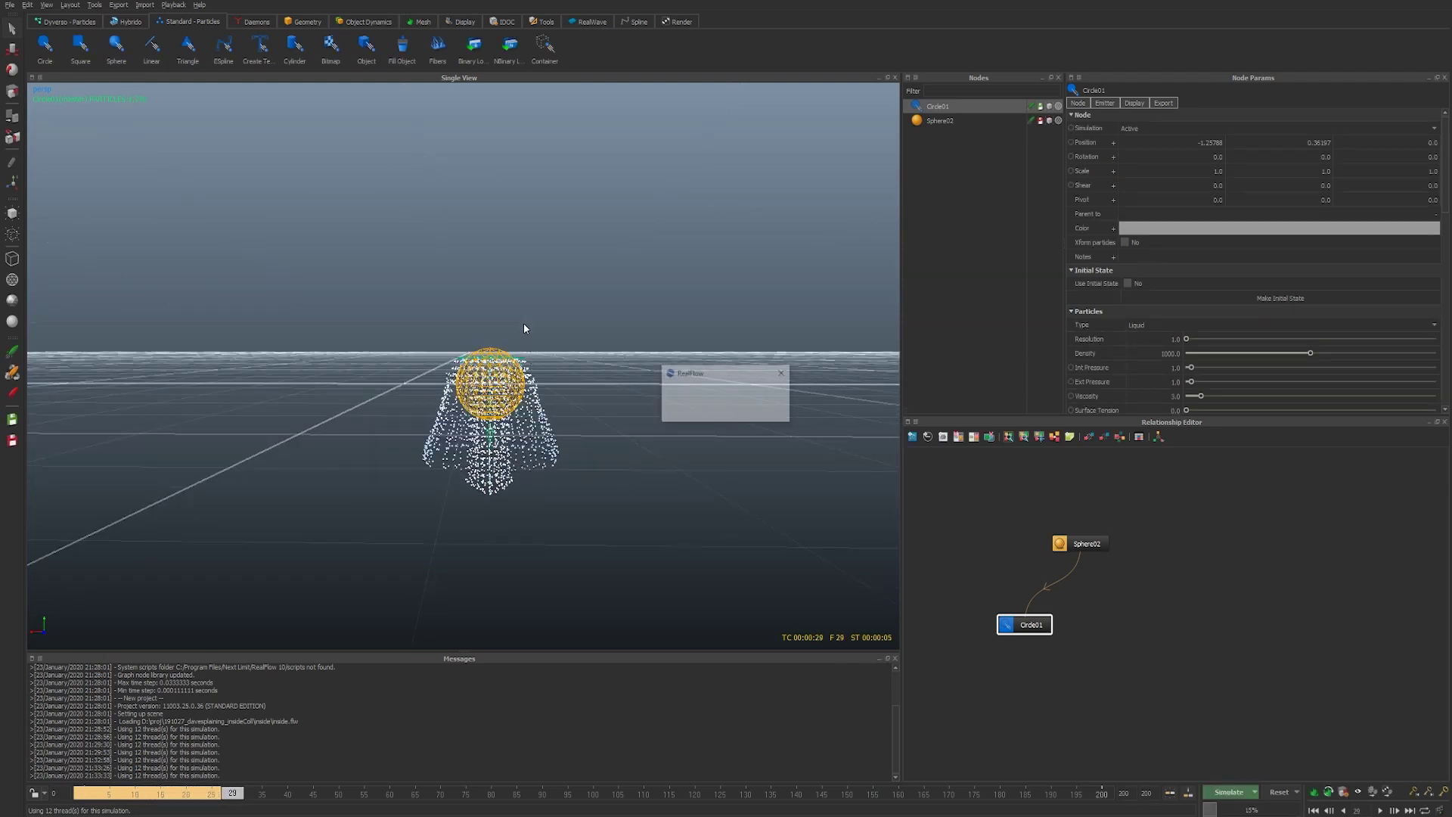
key(w)
drag(490, 265, 490, 232)
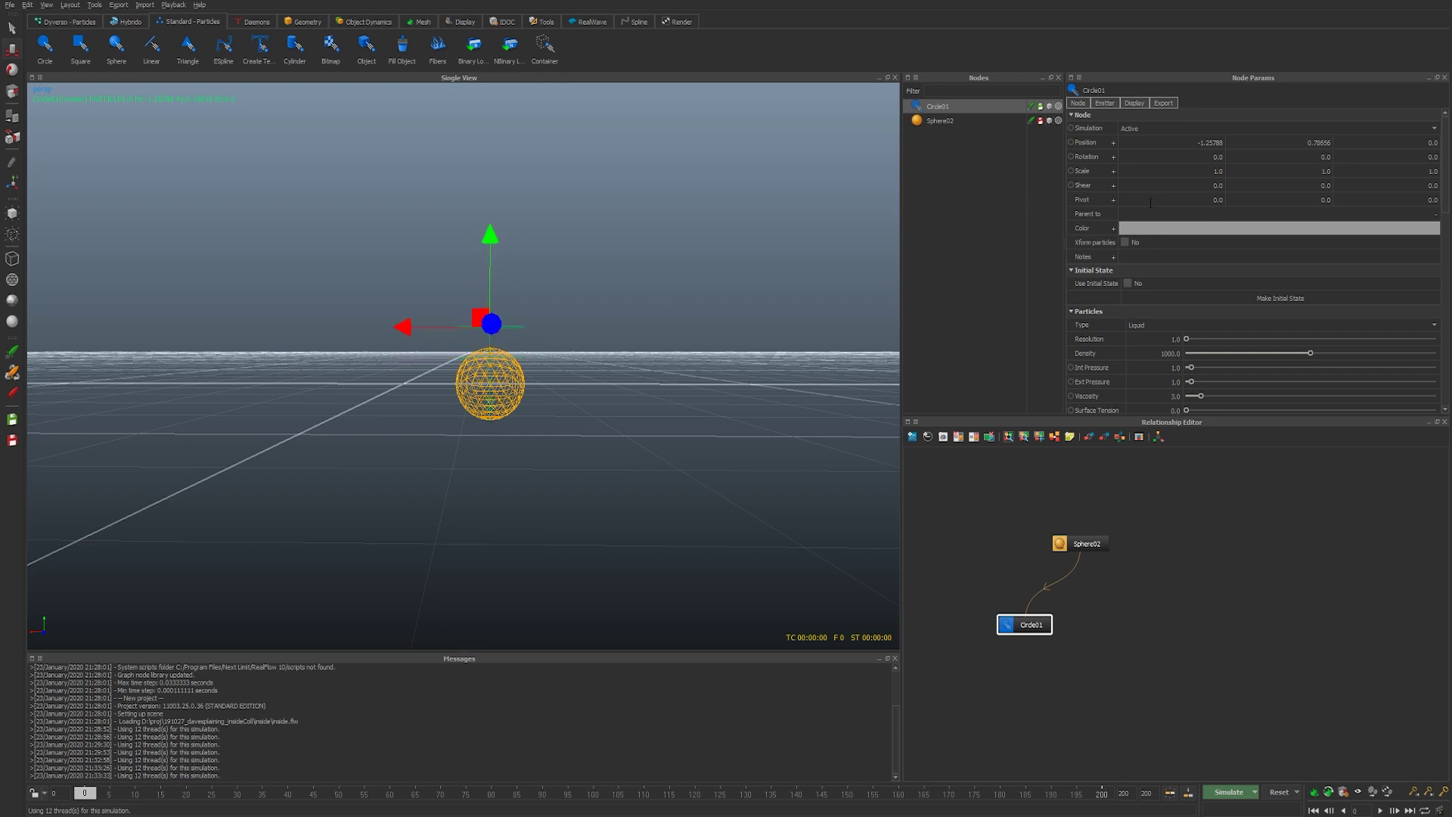
- Set Sphere02's Collision normal to Inward
click(1069, 543)
click(1155, 225)
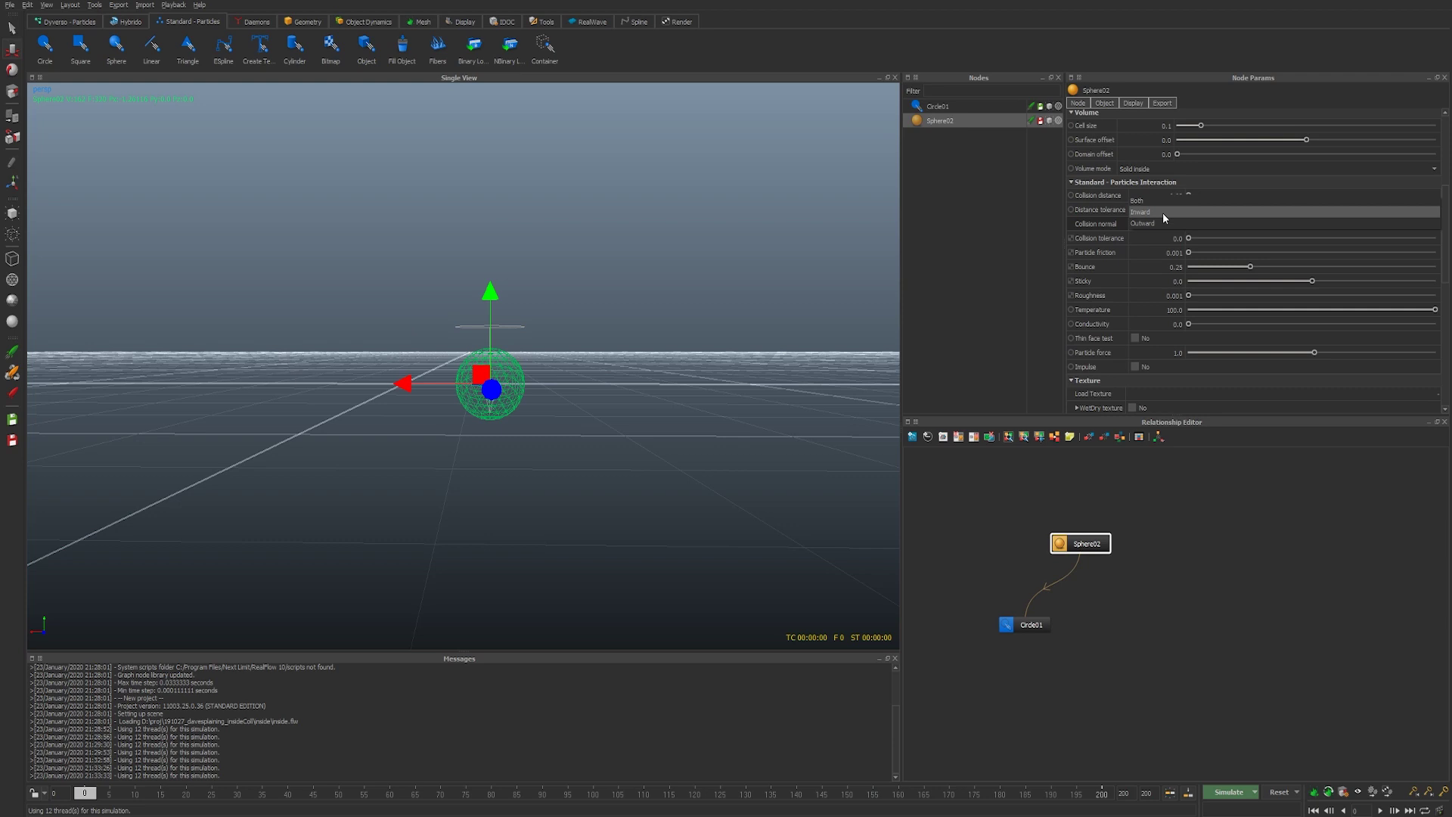
click(1163, 218)
scroll(641, 398, up, 5)
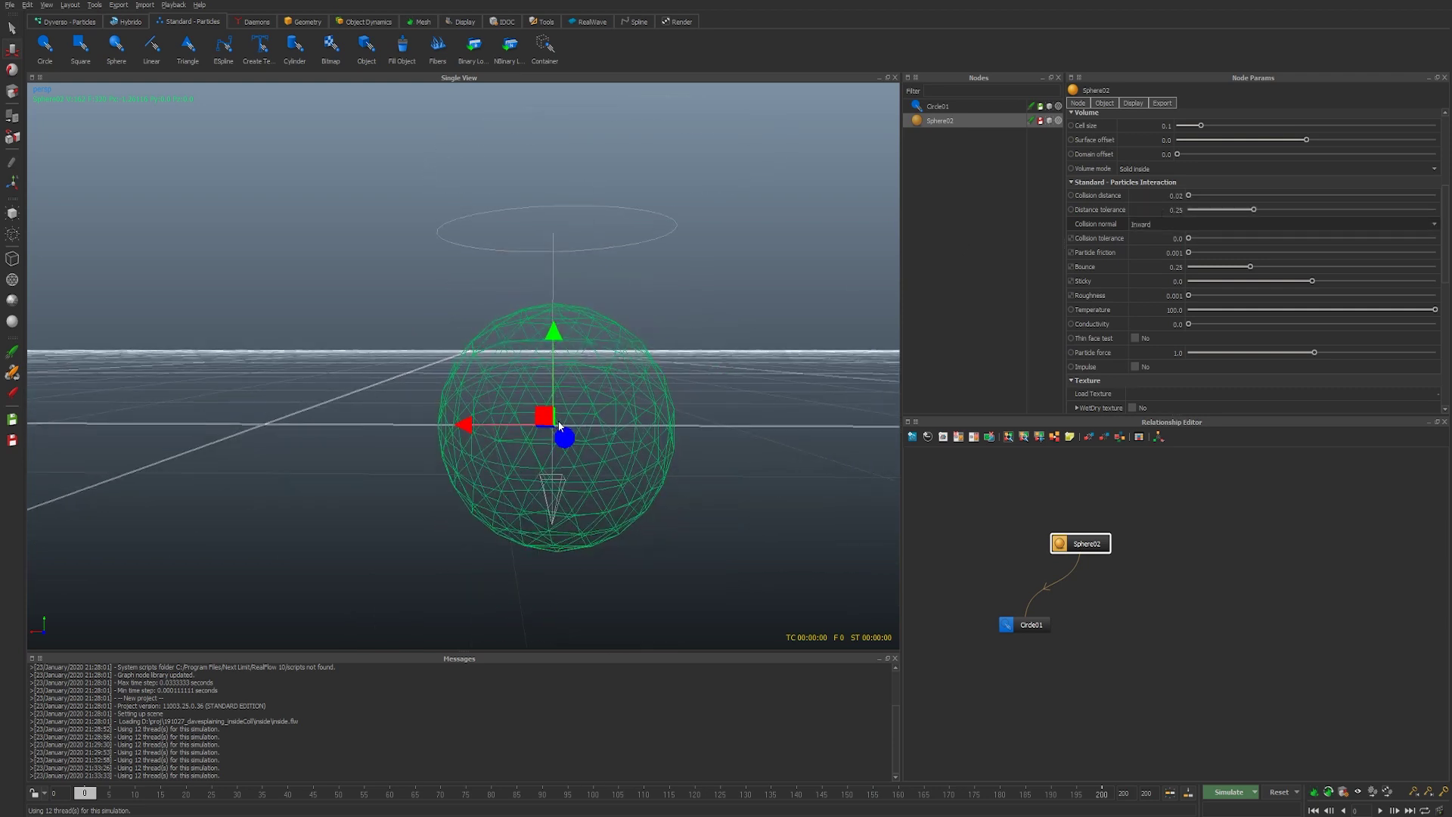
- Raise Circle01 to a Y position of about 1.19, then reset the scene and simulate to frame 32
drag(539, 256, 629, 329)
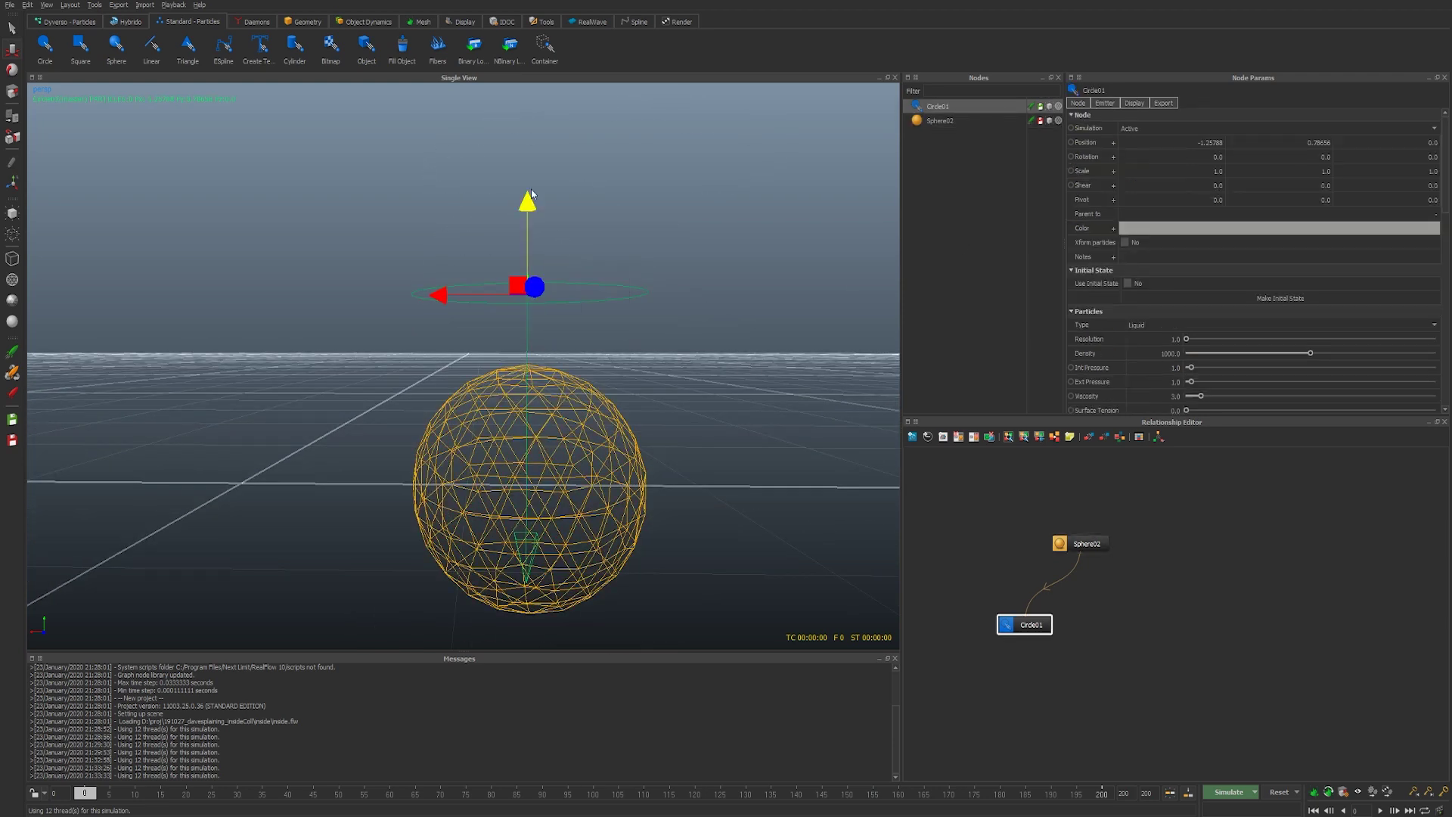
drag(533, 201, 531, 104)
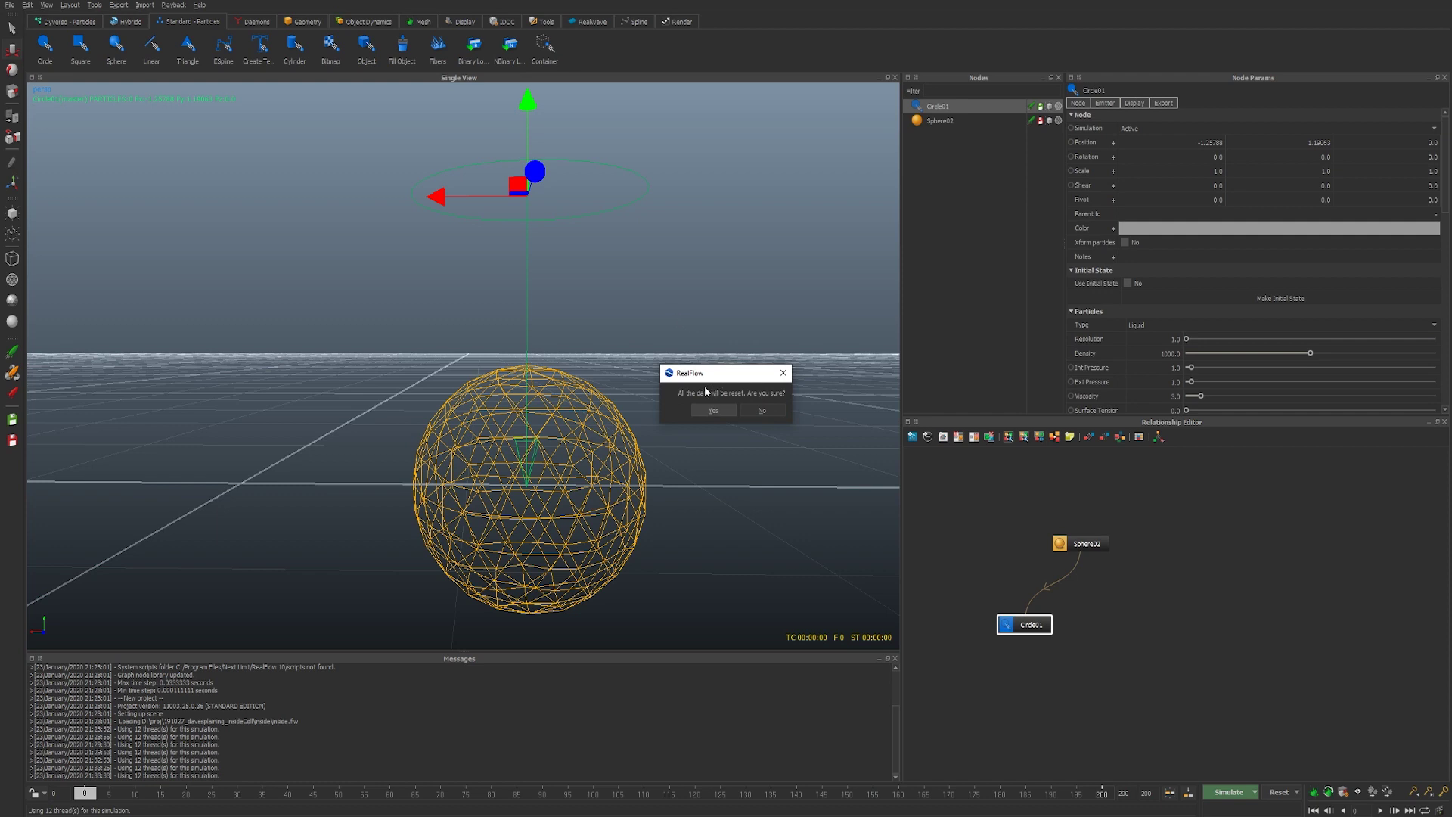
click(713, 410)
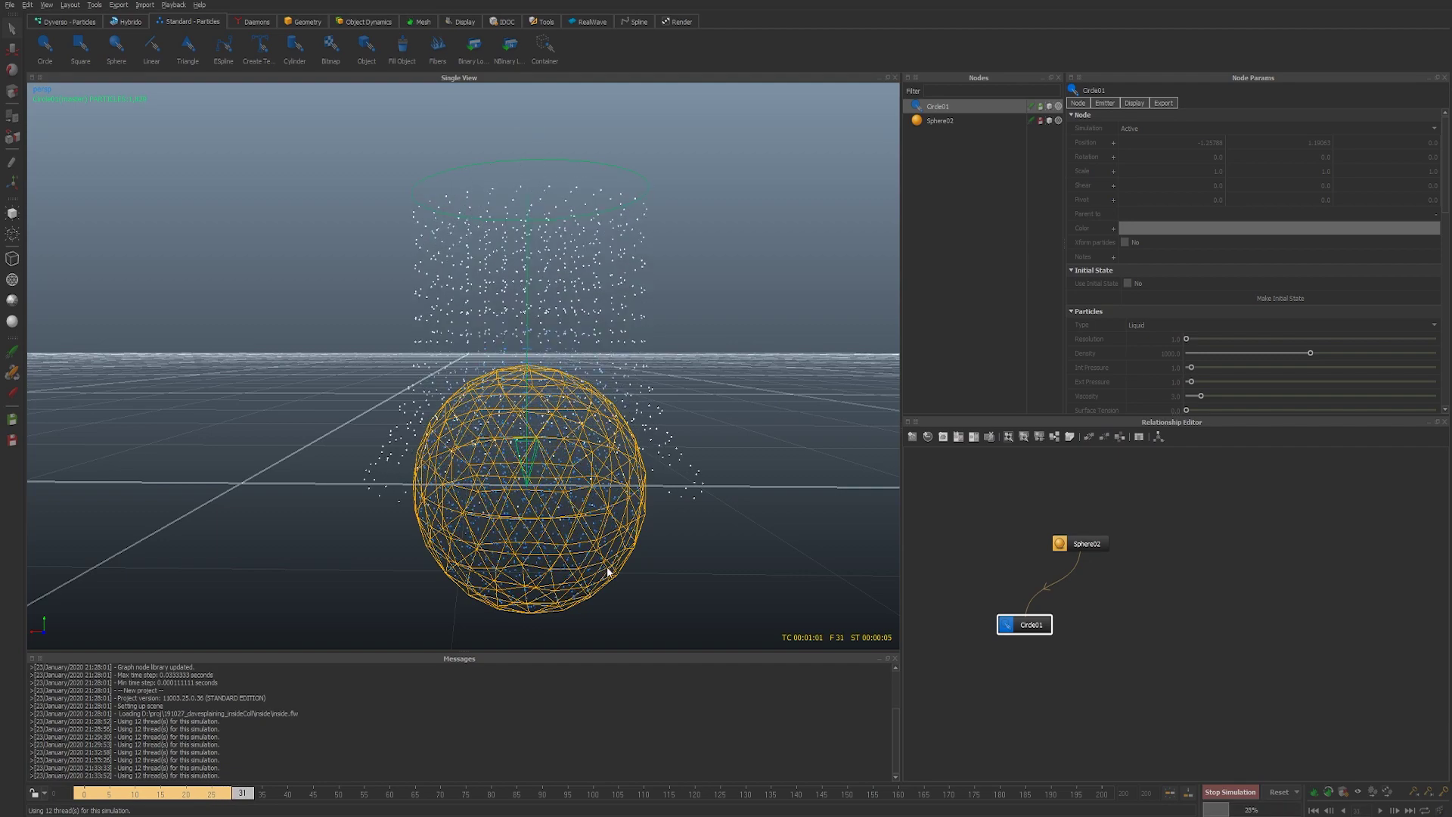
key(Escape)
alt+drag(613, 597, 607, 413)
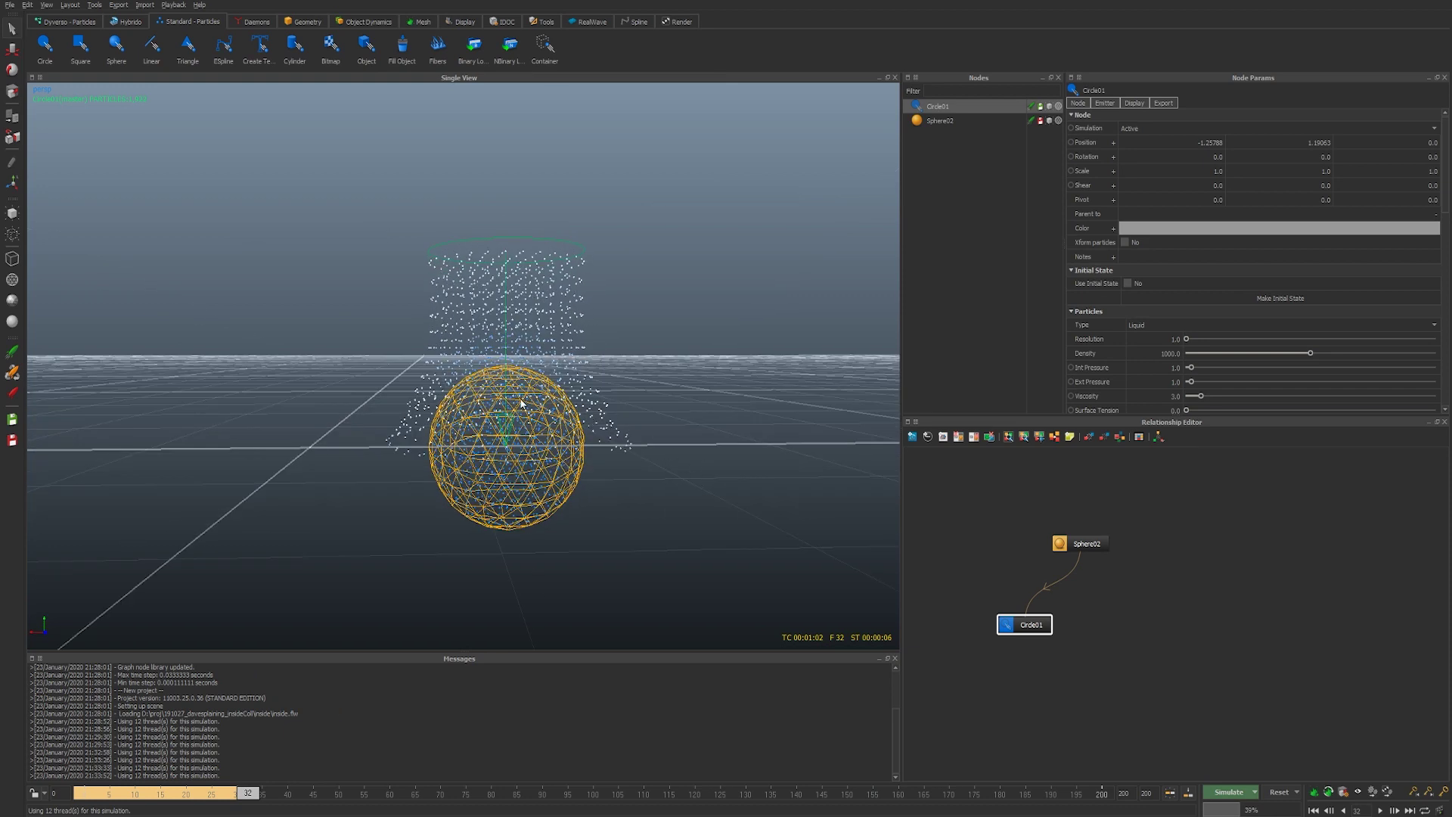
- Reset the simulation and scale Sphere02 up uniformly until it is clearly wider than the Circle01 emitter
alt+right_drag(449, 422, 615, 549)
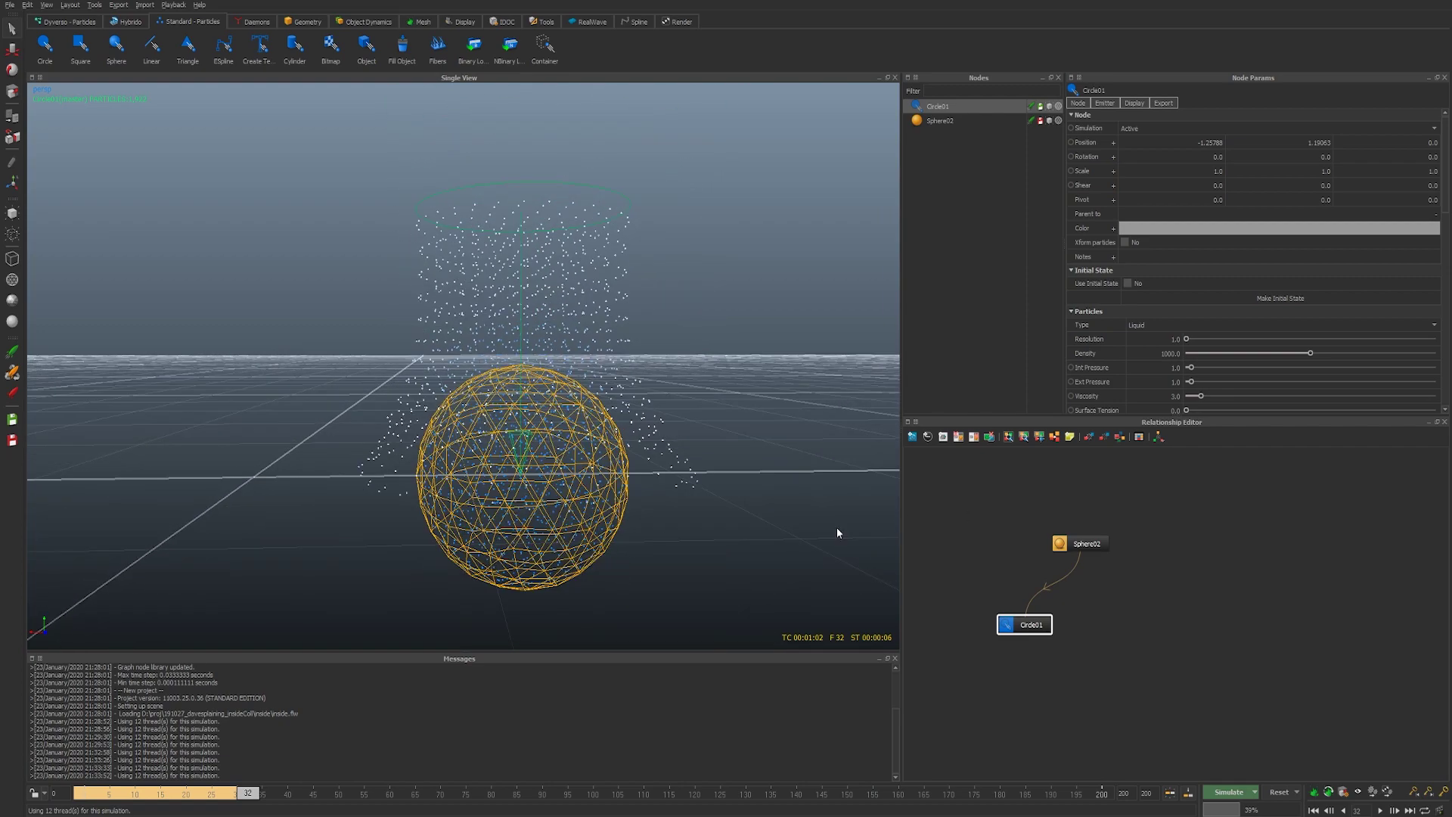
key(ctrl+r)
click(764, 414)
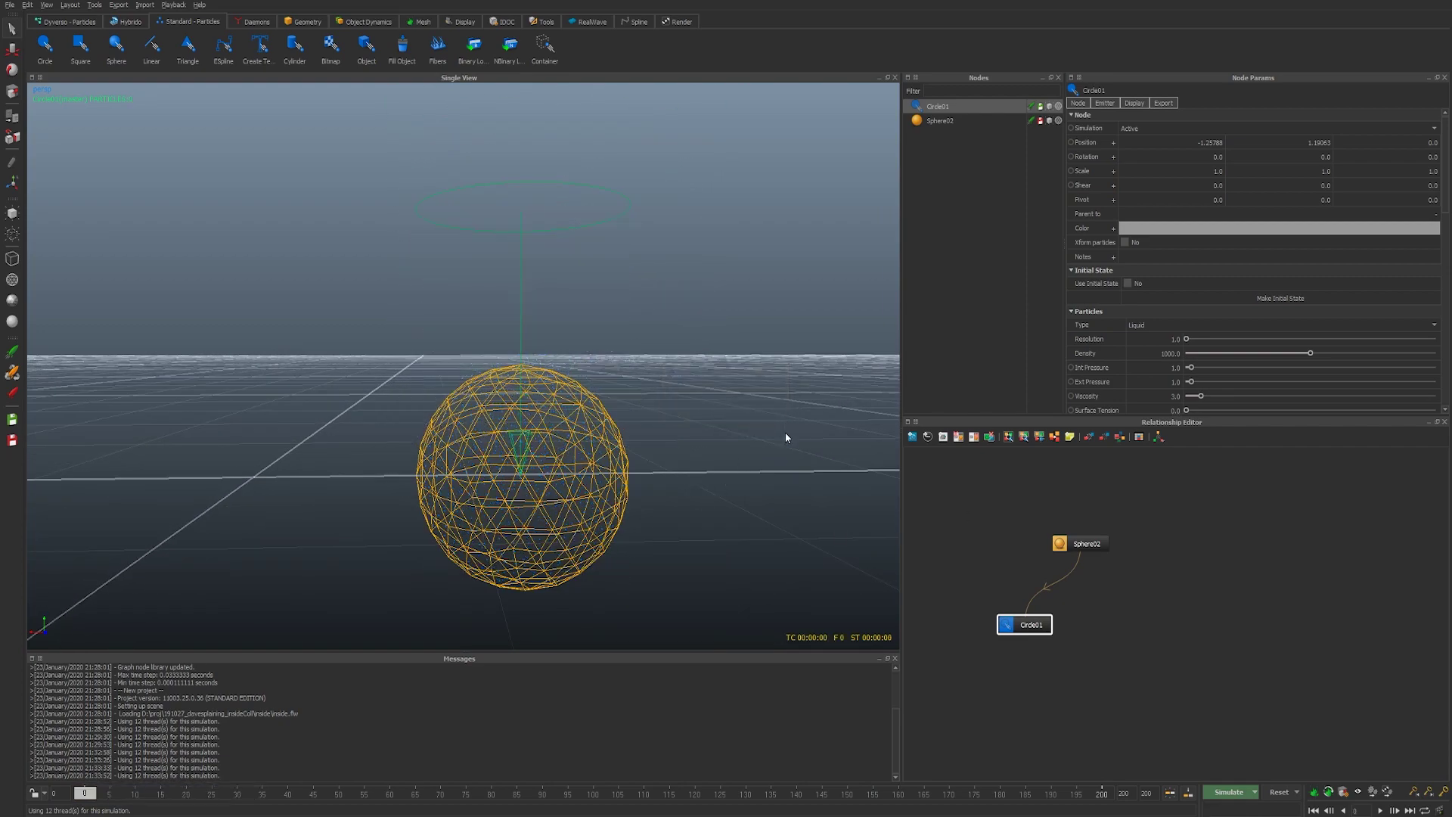
drag(1087, 544, 1120, 583)
key(r)
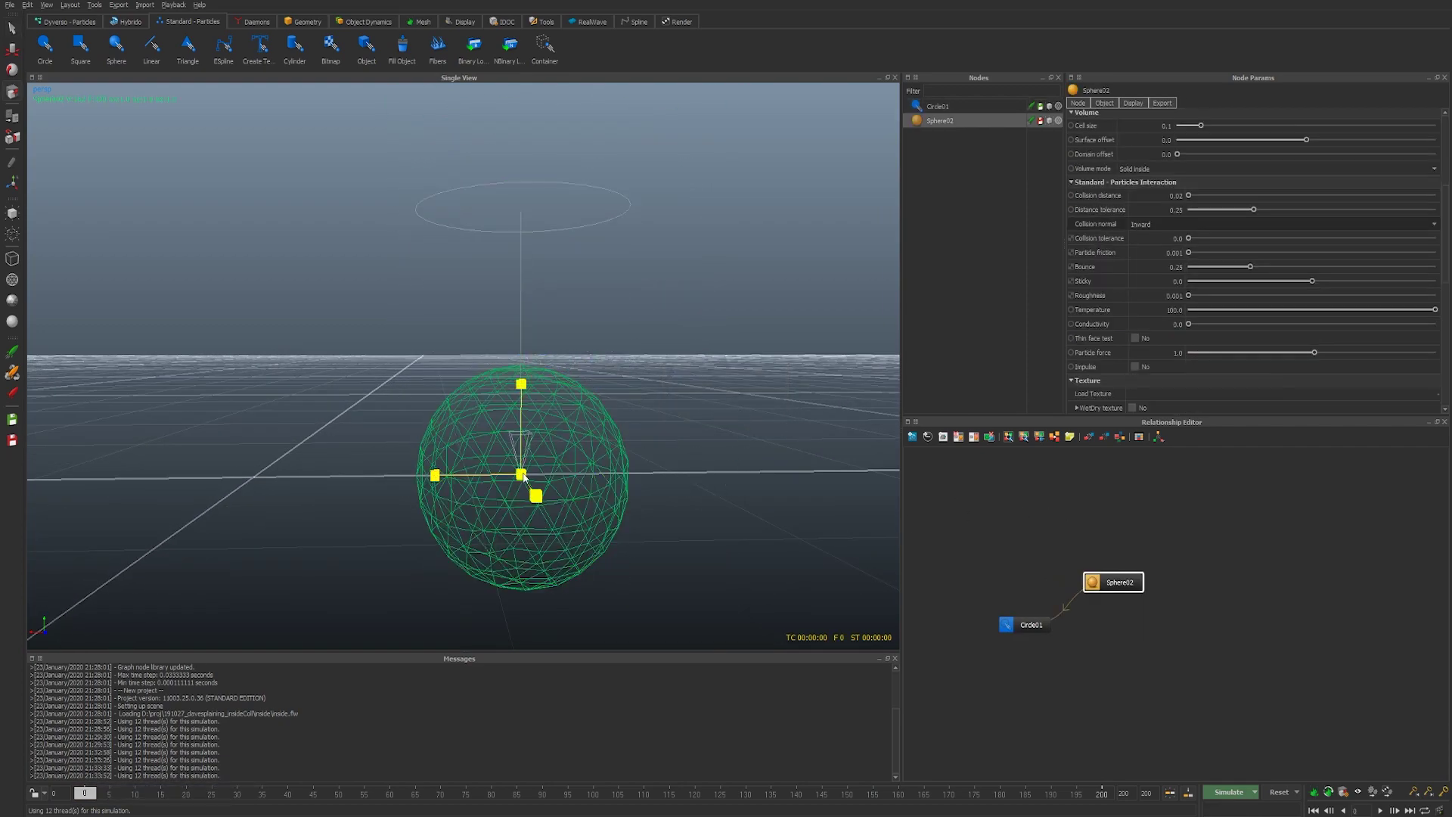
mouse_move(521, 475)
mouse_down()
mouse_move(554, 480)
mouse_move(542, 474)
mouse_up()
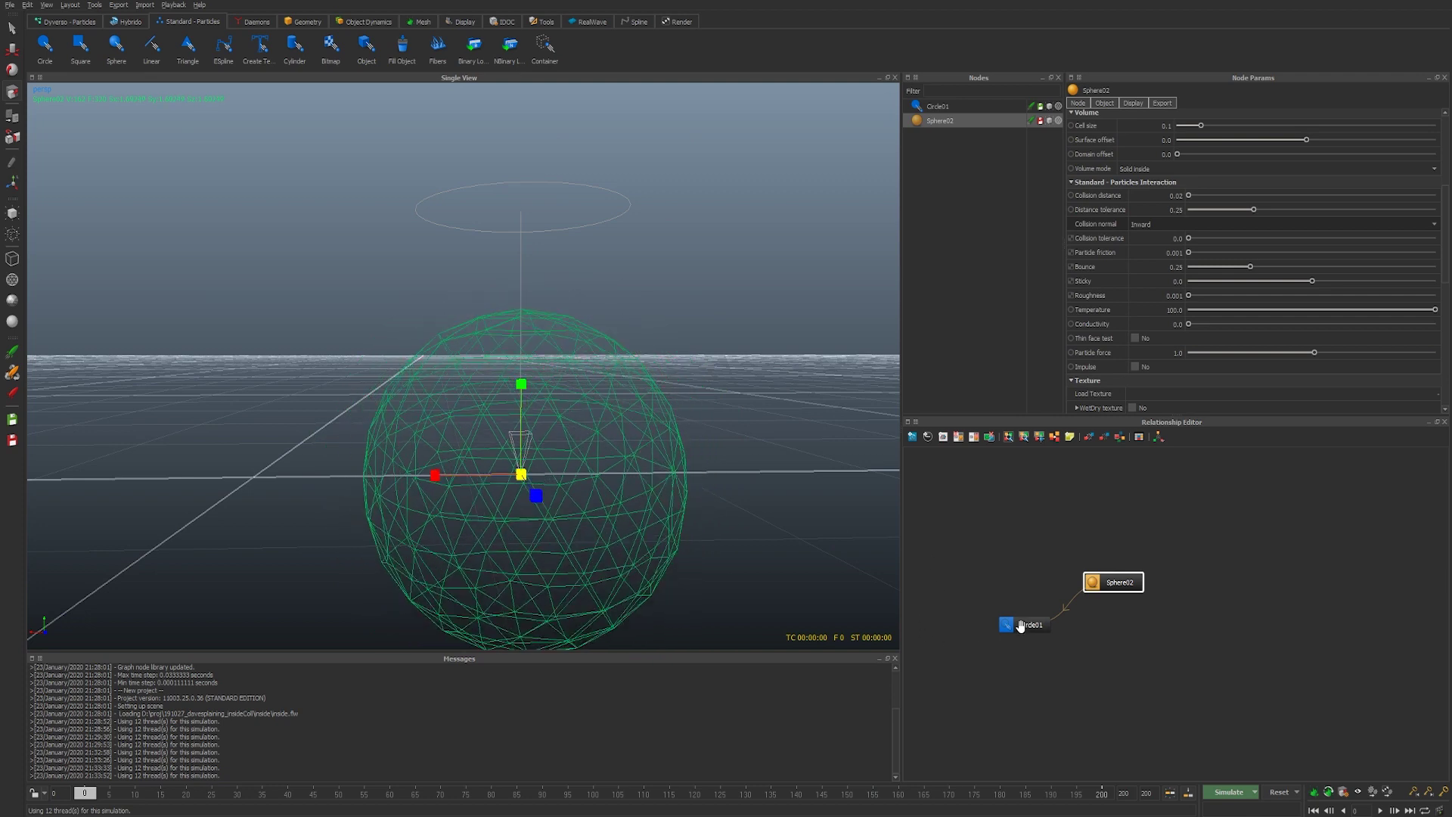
- Set Circle01's particle Resolution to 10 and run the simulation from the start
drag(1020, 624, 1001, 612)
double_click(1155, 339)
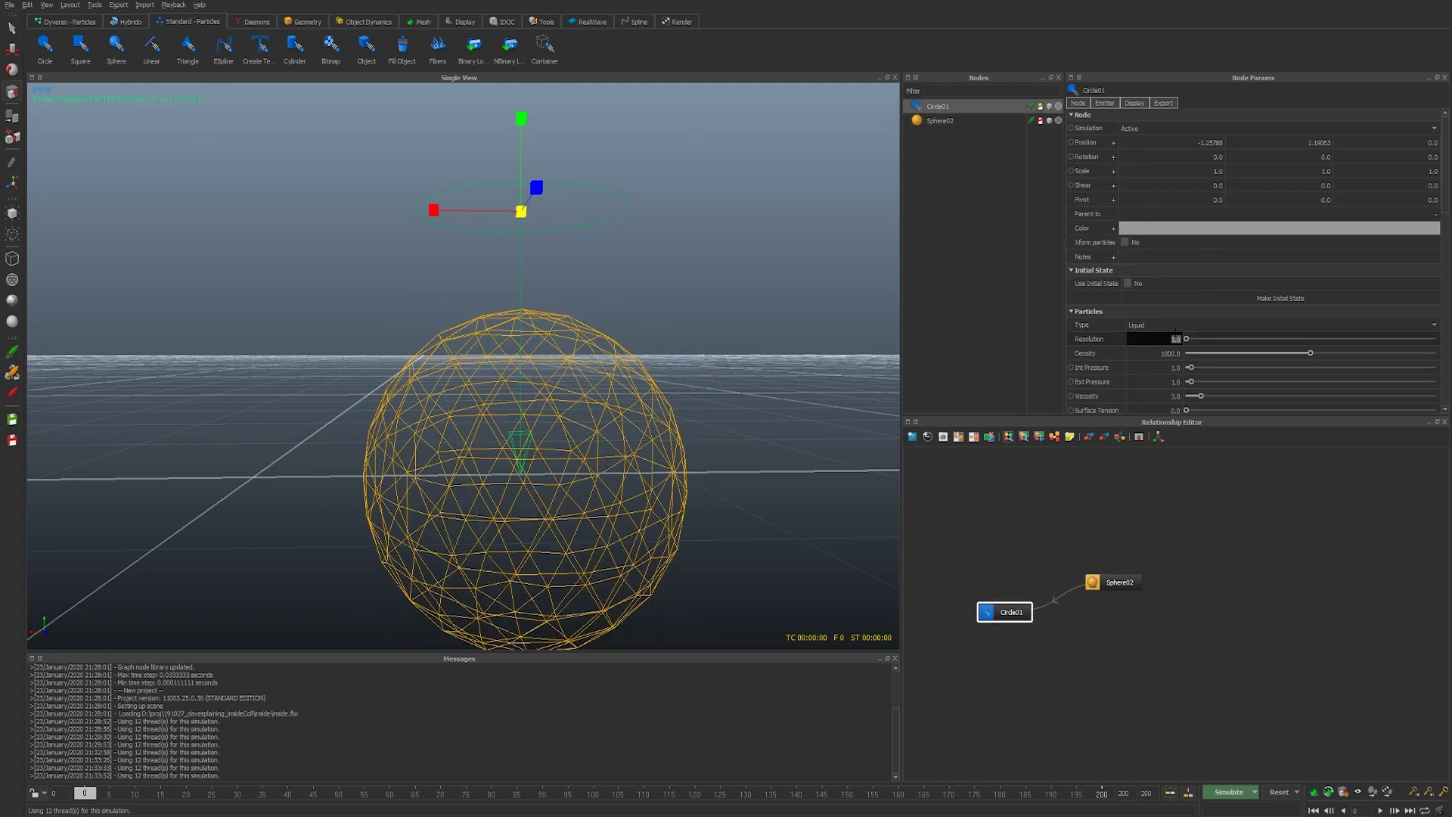
text(10)
key(Return)
key(ctrl+r)
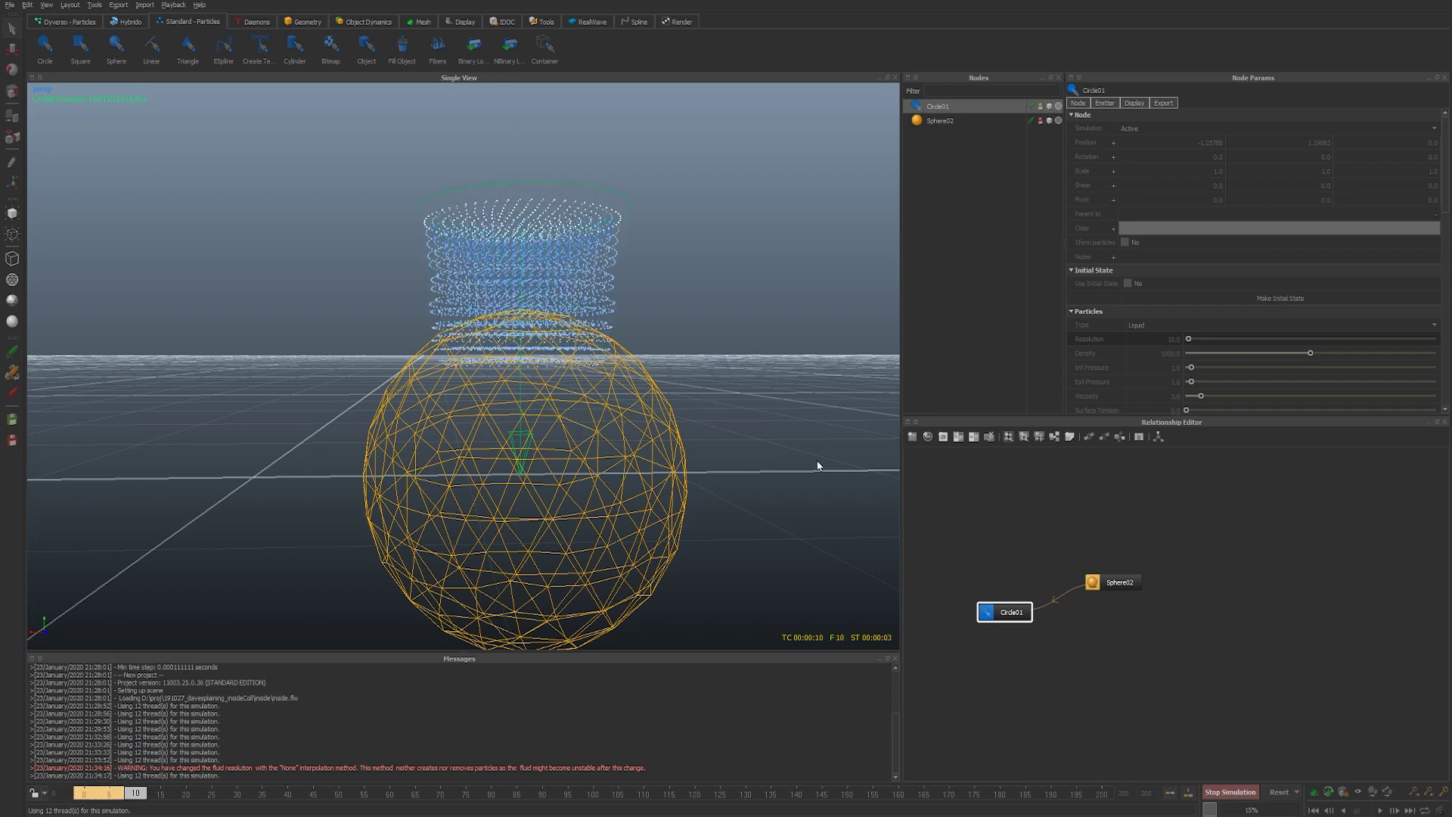
- Hide Sphere02 in the viewport to observe the particles inside it, and stop the simulation at frame 47
click(1132, 580)
key(h)
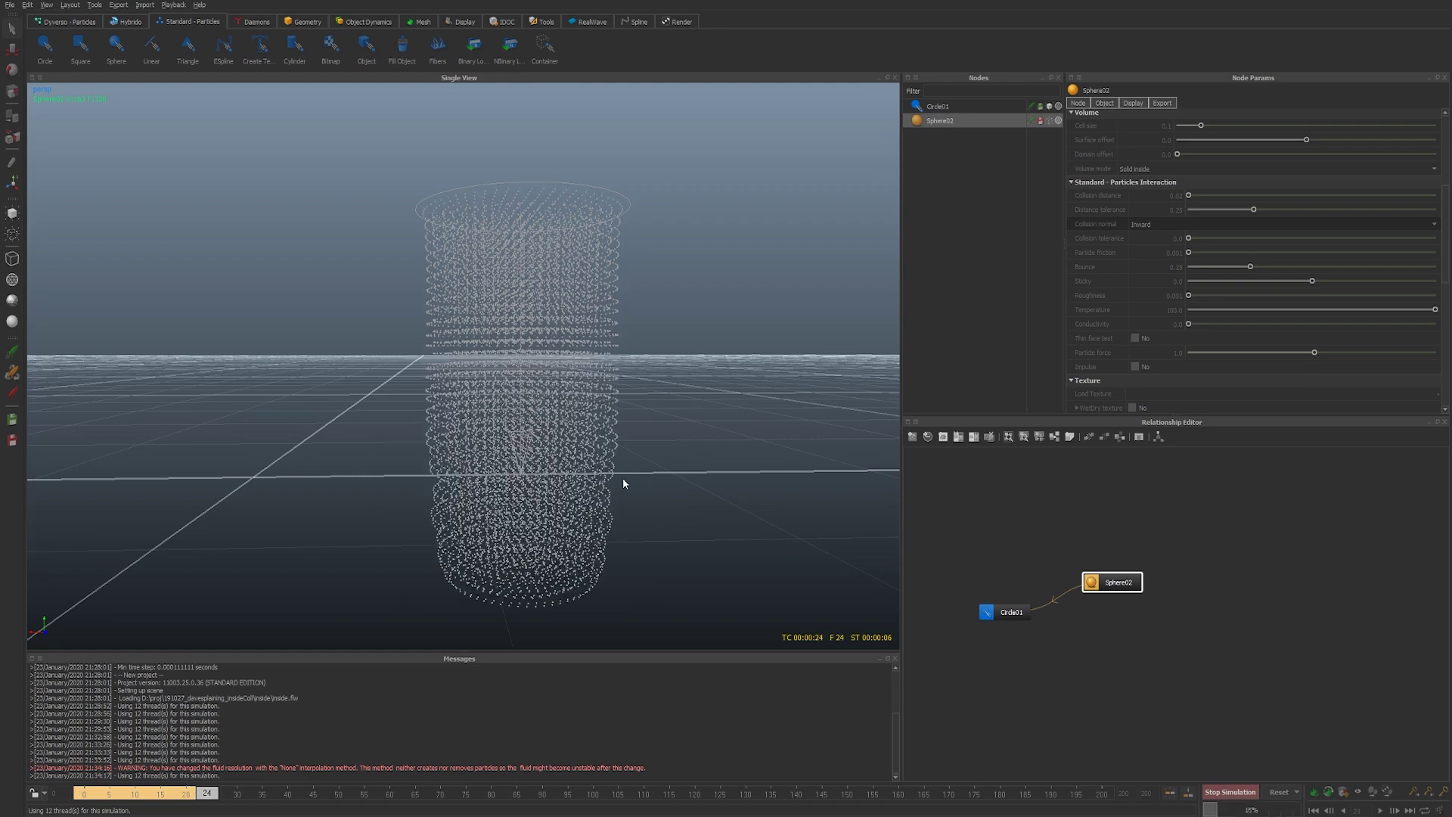
scroll(703, 452, down, 4)
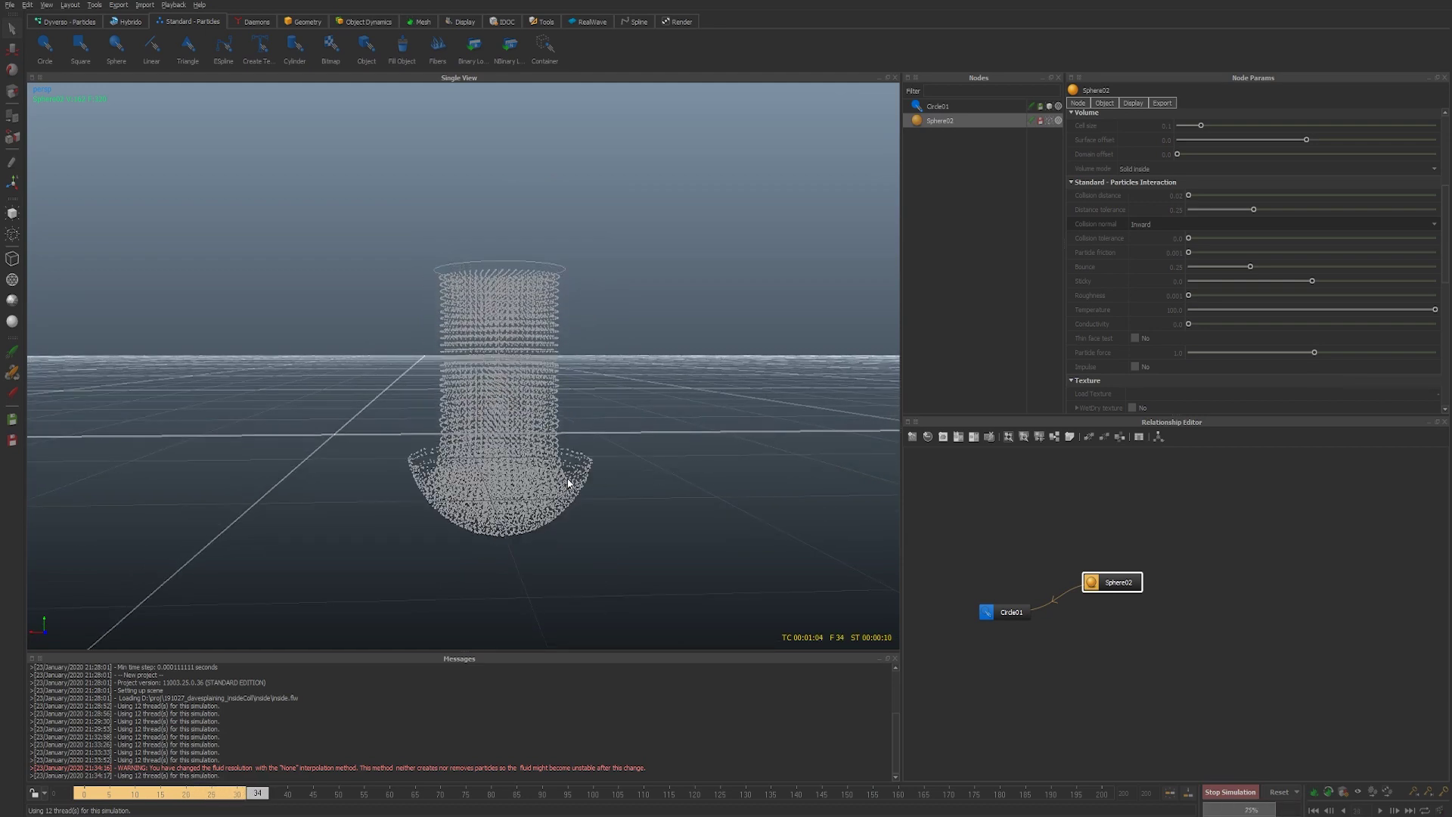
alt+drag(569, 483, 560, 453)
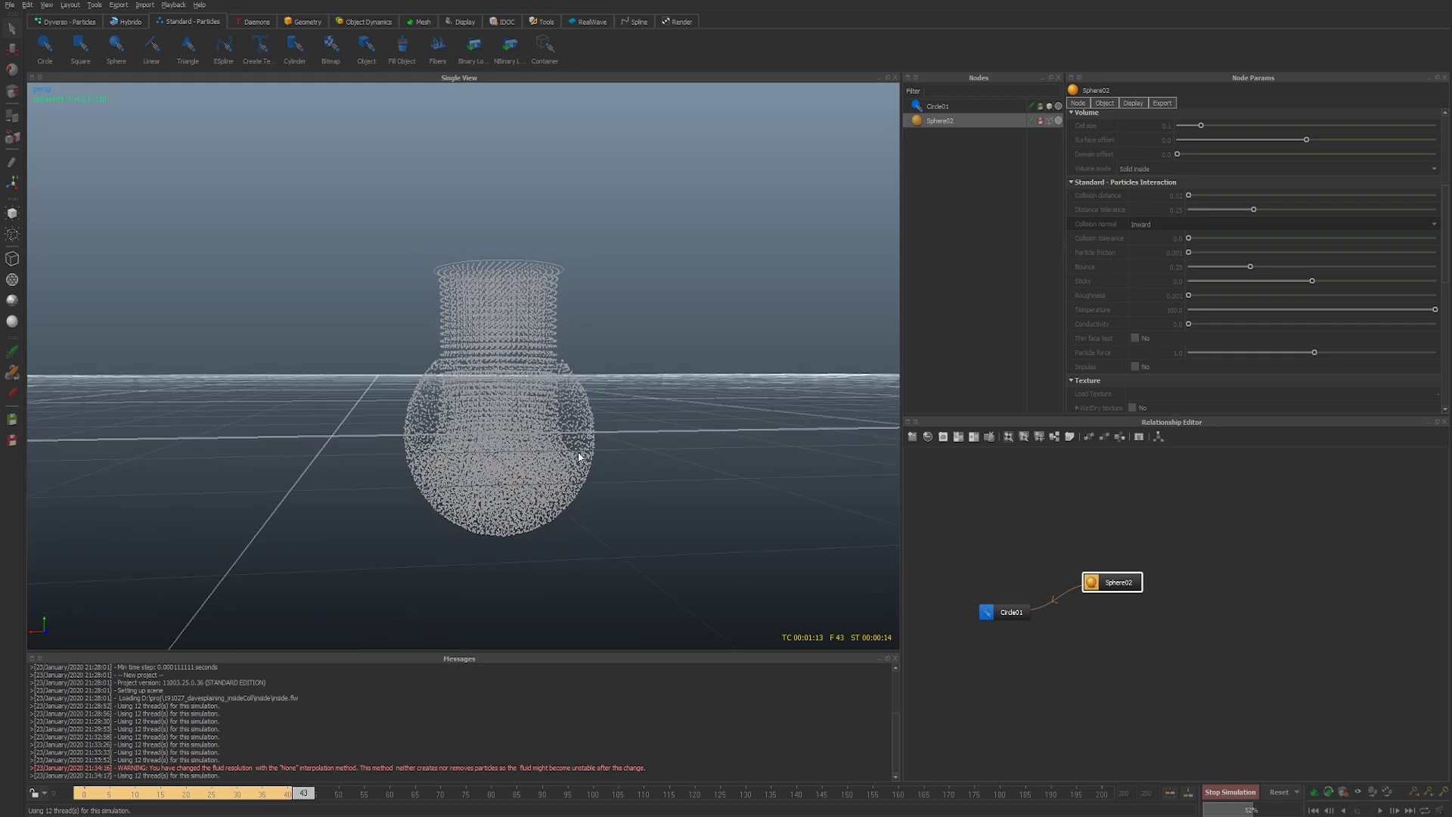
key(alt+a)
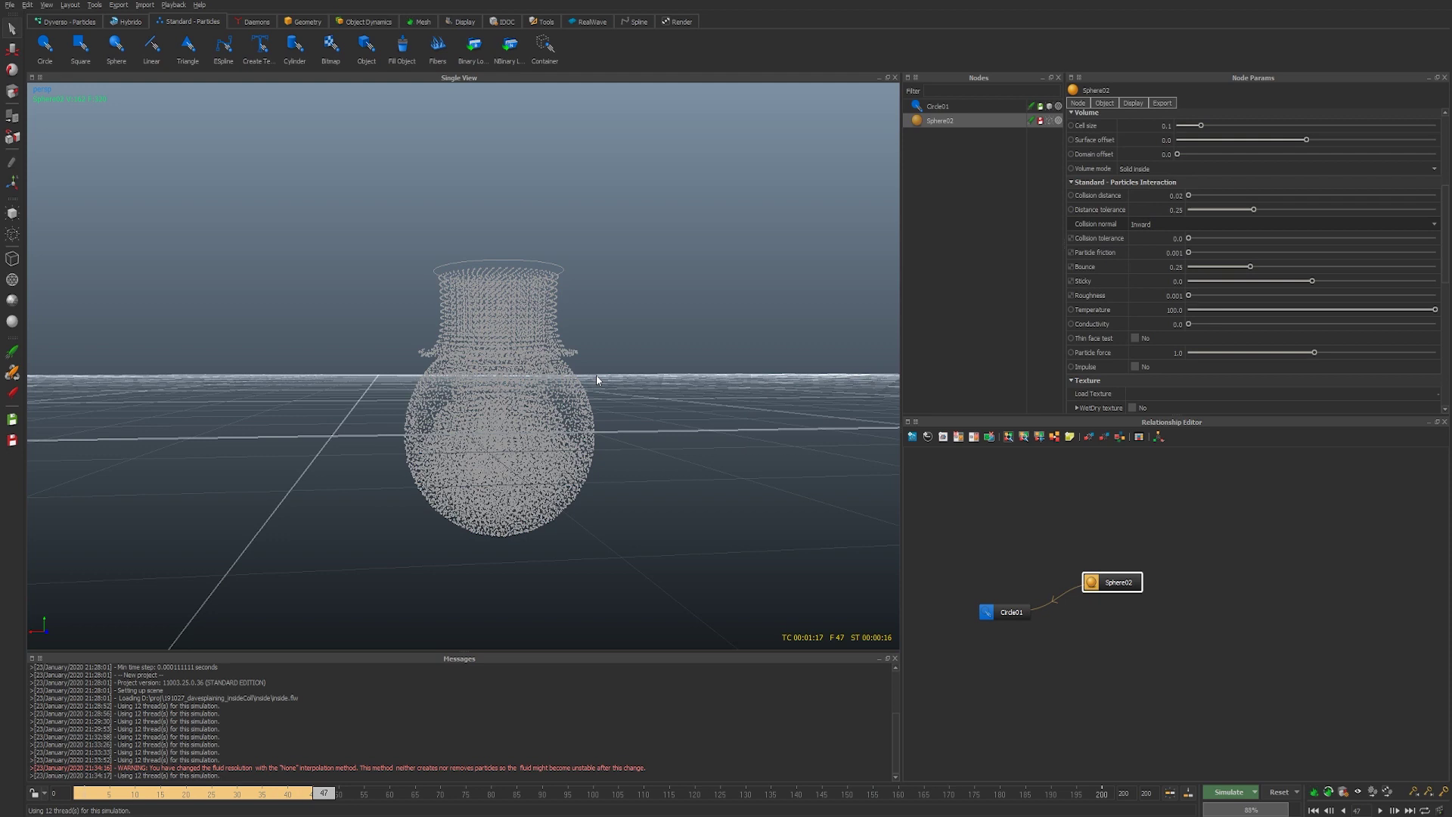
- Reset the scene and rerun the simulation, stopping it at frame 35
key(alt+r)
key(alt+a)
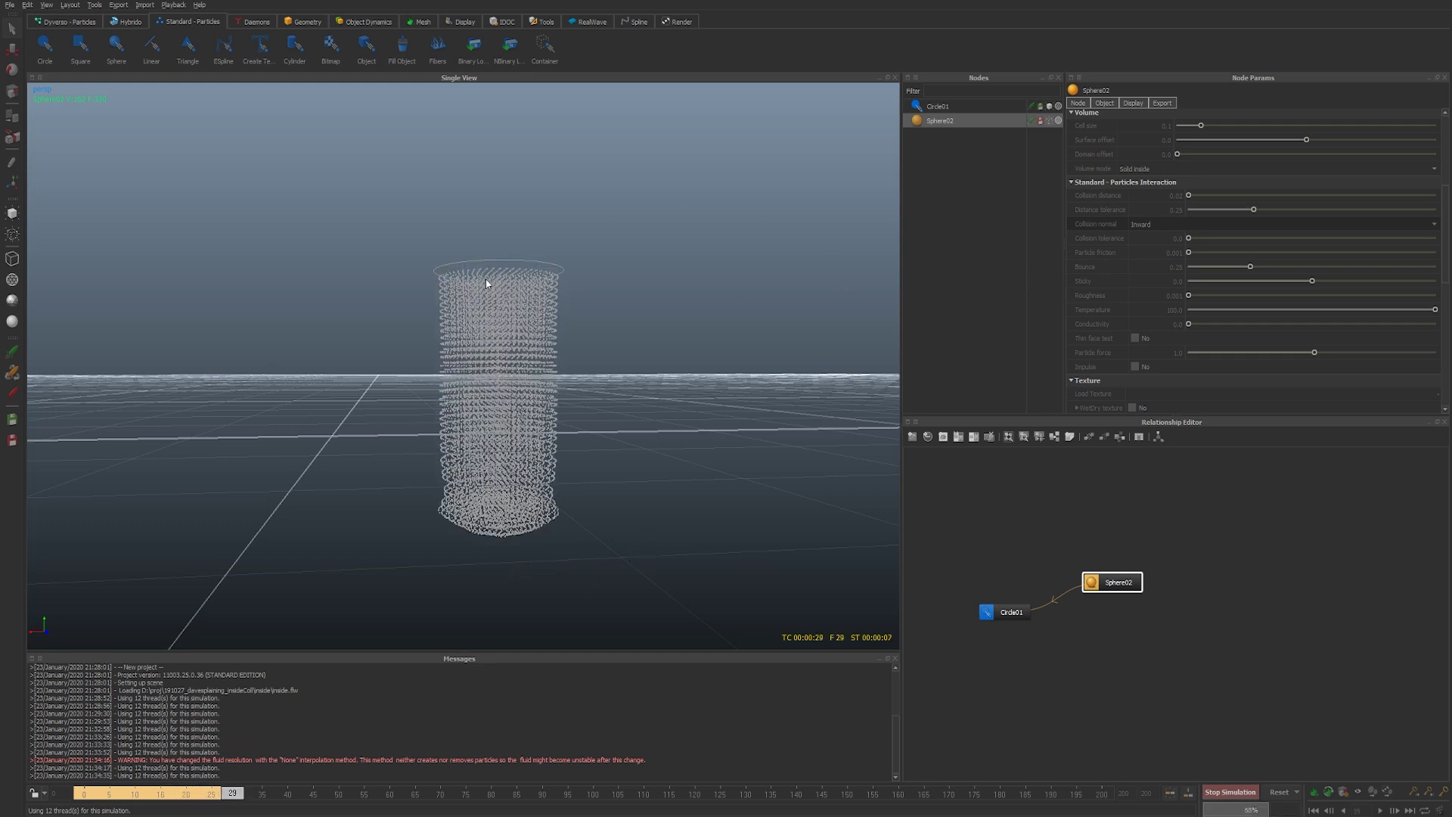
key(Escape)
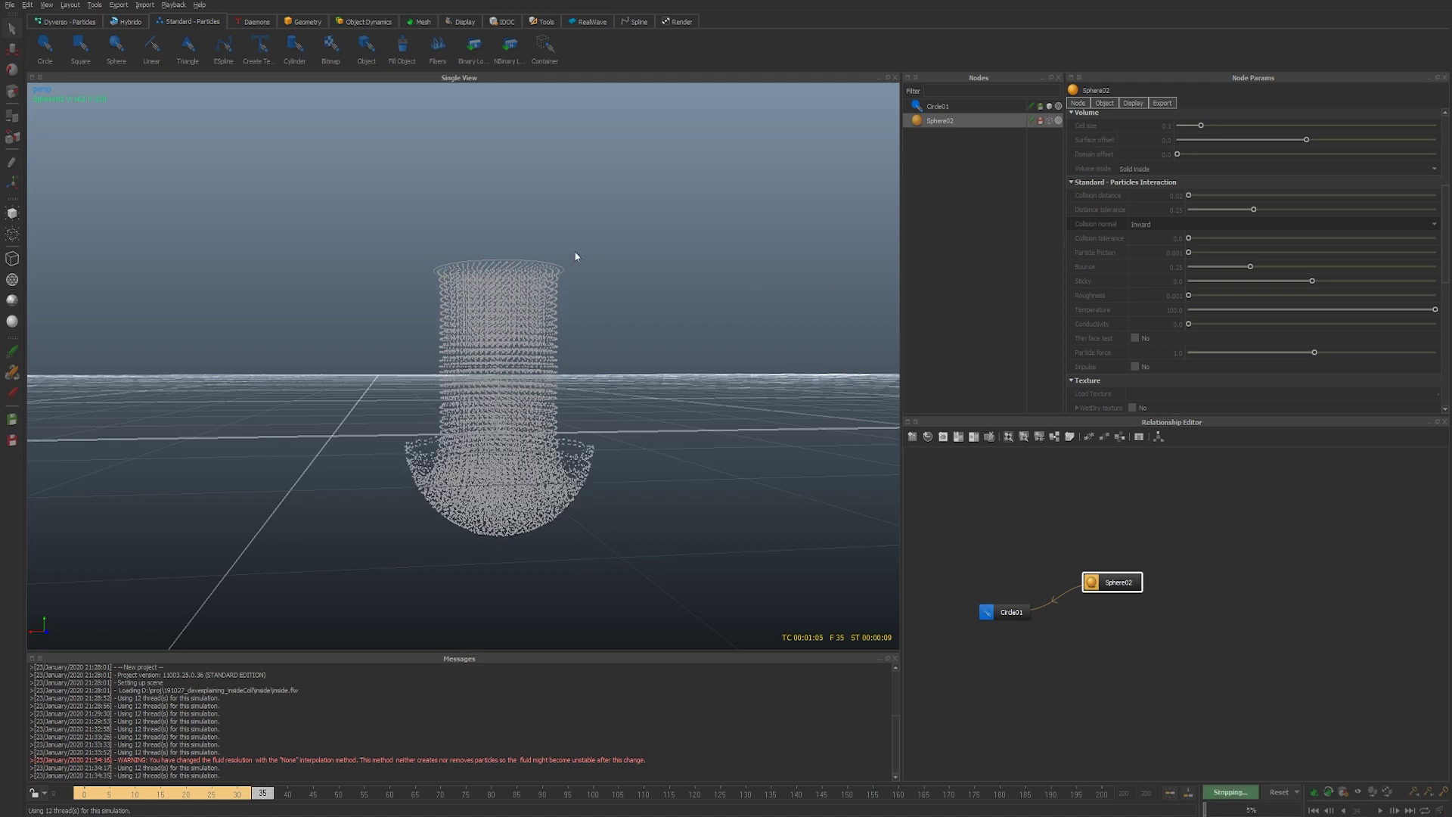
- Set Circle01's Speed to 0.0 and continue the simulation from frame 35 to frame 50
drag(548, 253, 576, 287)
scroll(1159, 358, down, 3)
scroll(1160, 359, down, 3)
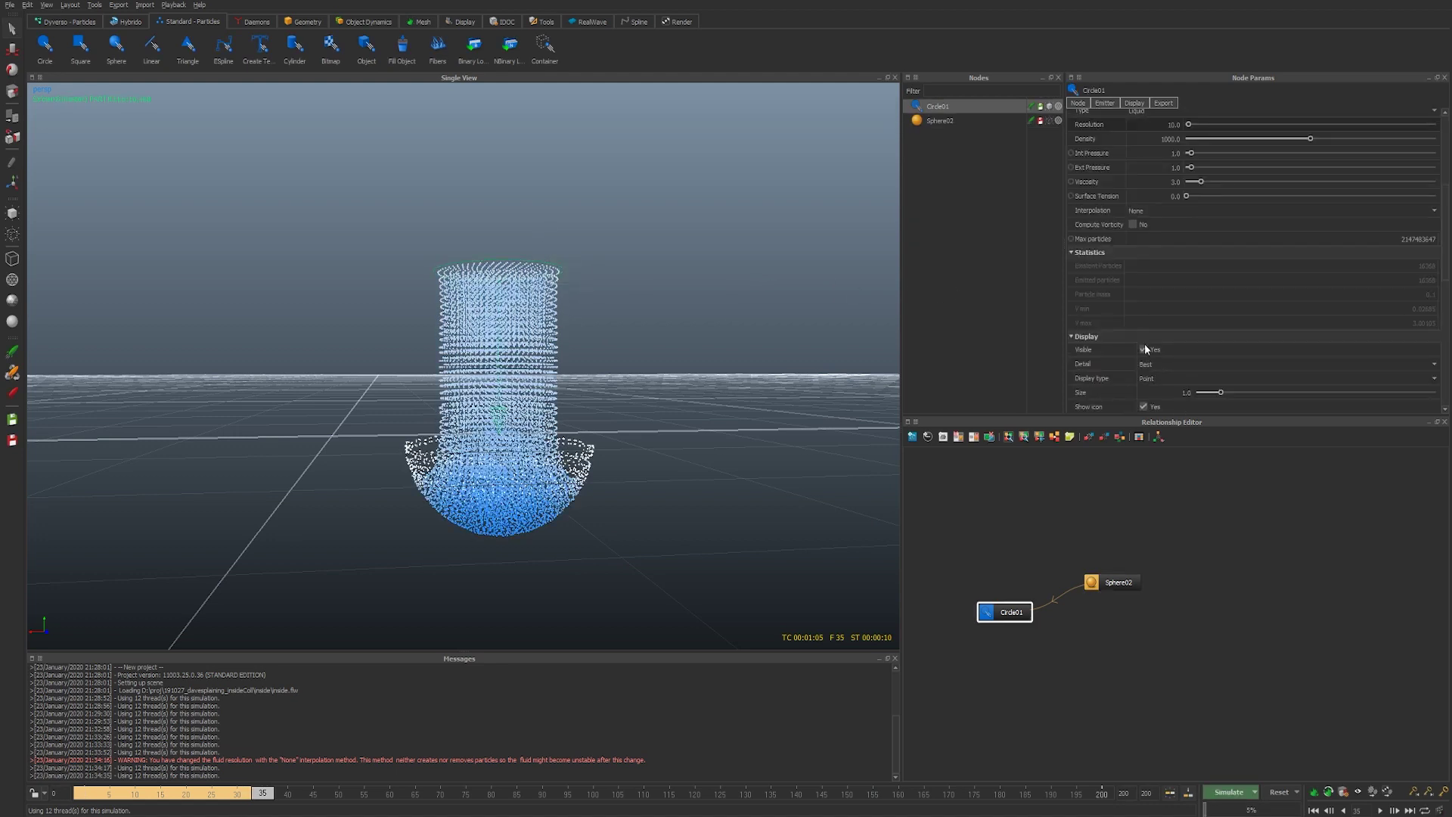
scroll(1147, 395, down, 2)
scroll(1157, 227, up, 6)
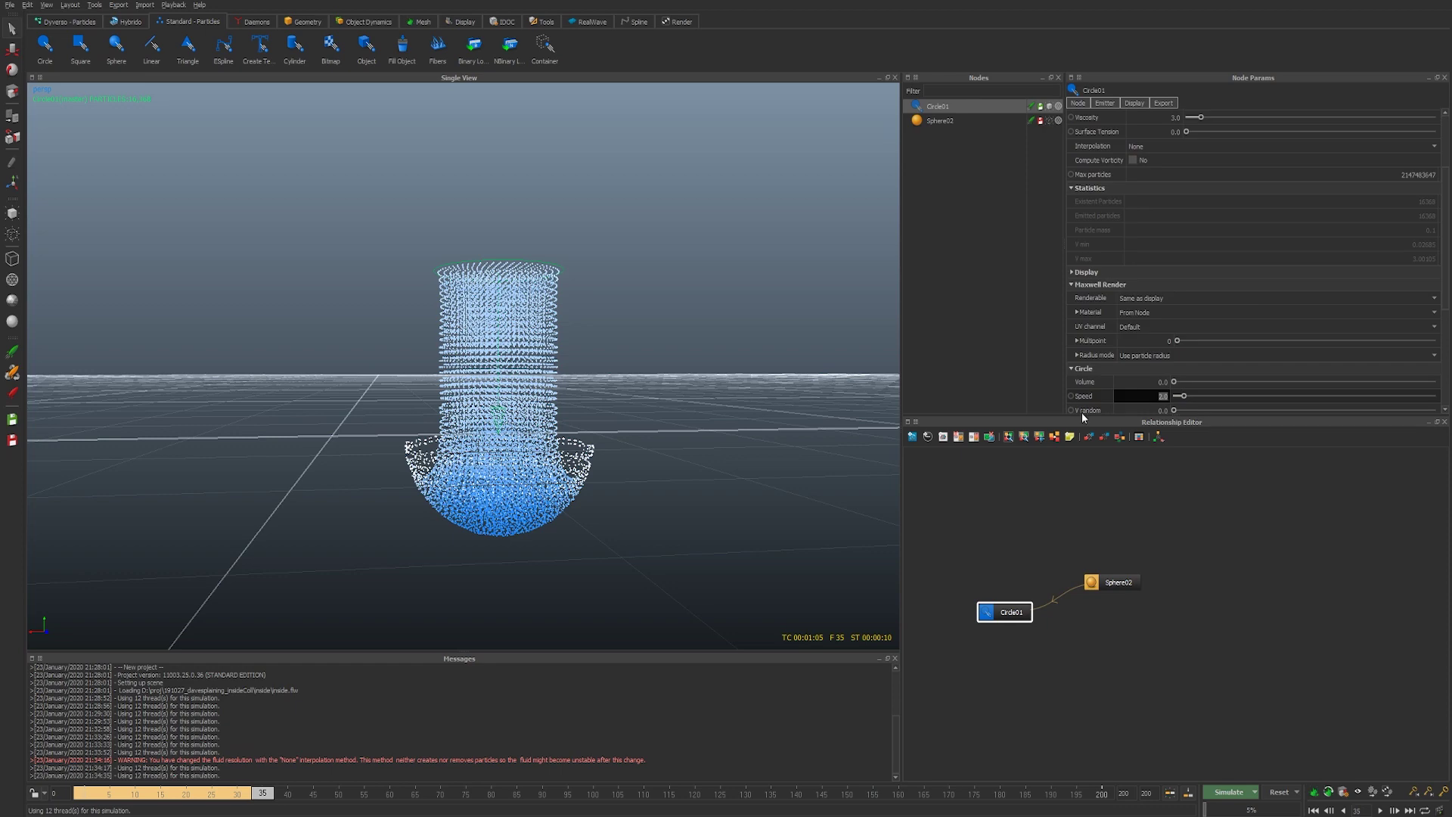
key(Return)
click(1229, 792)
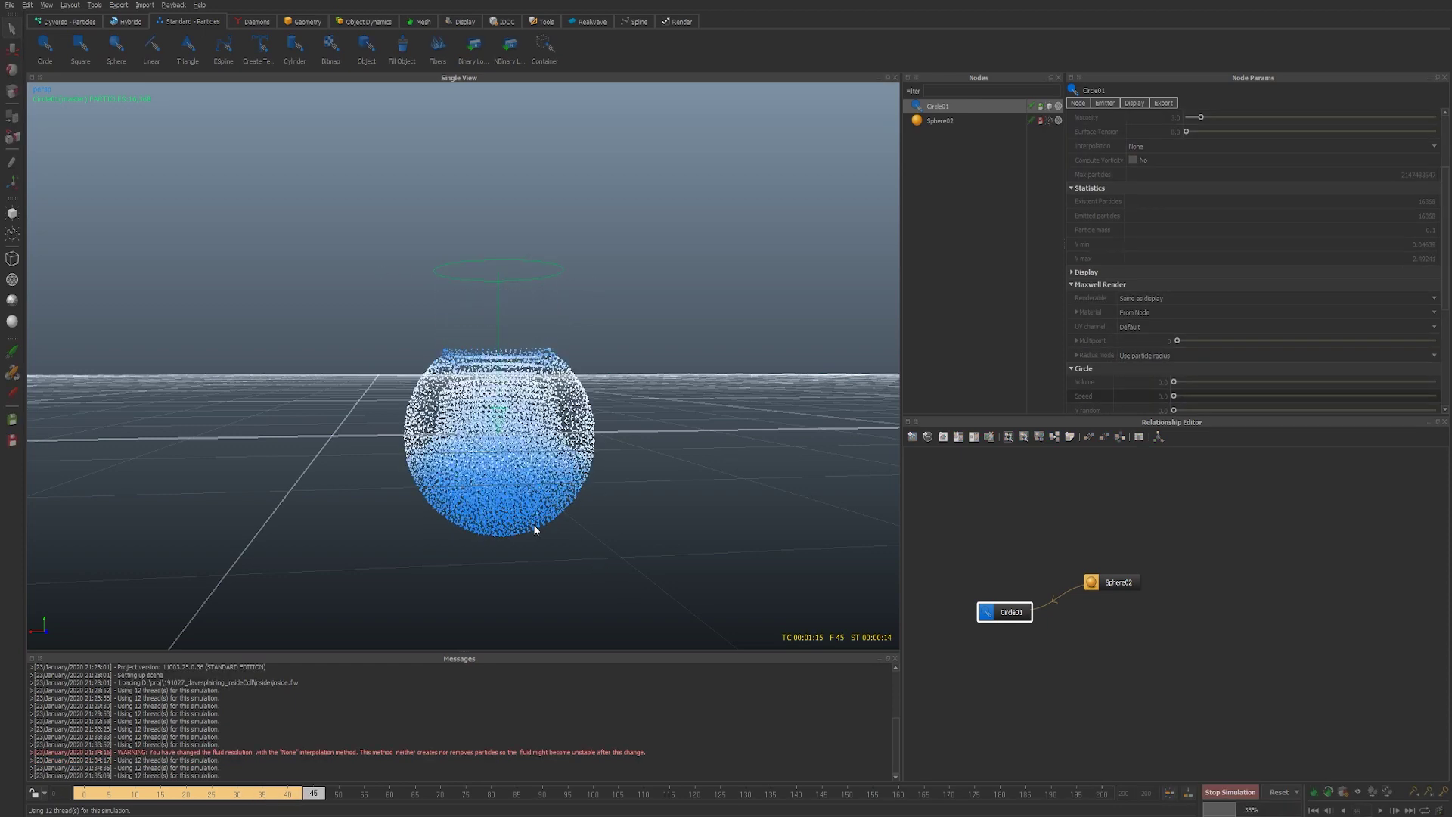
key(Escape)
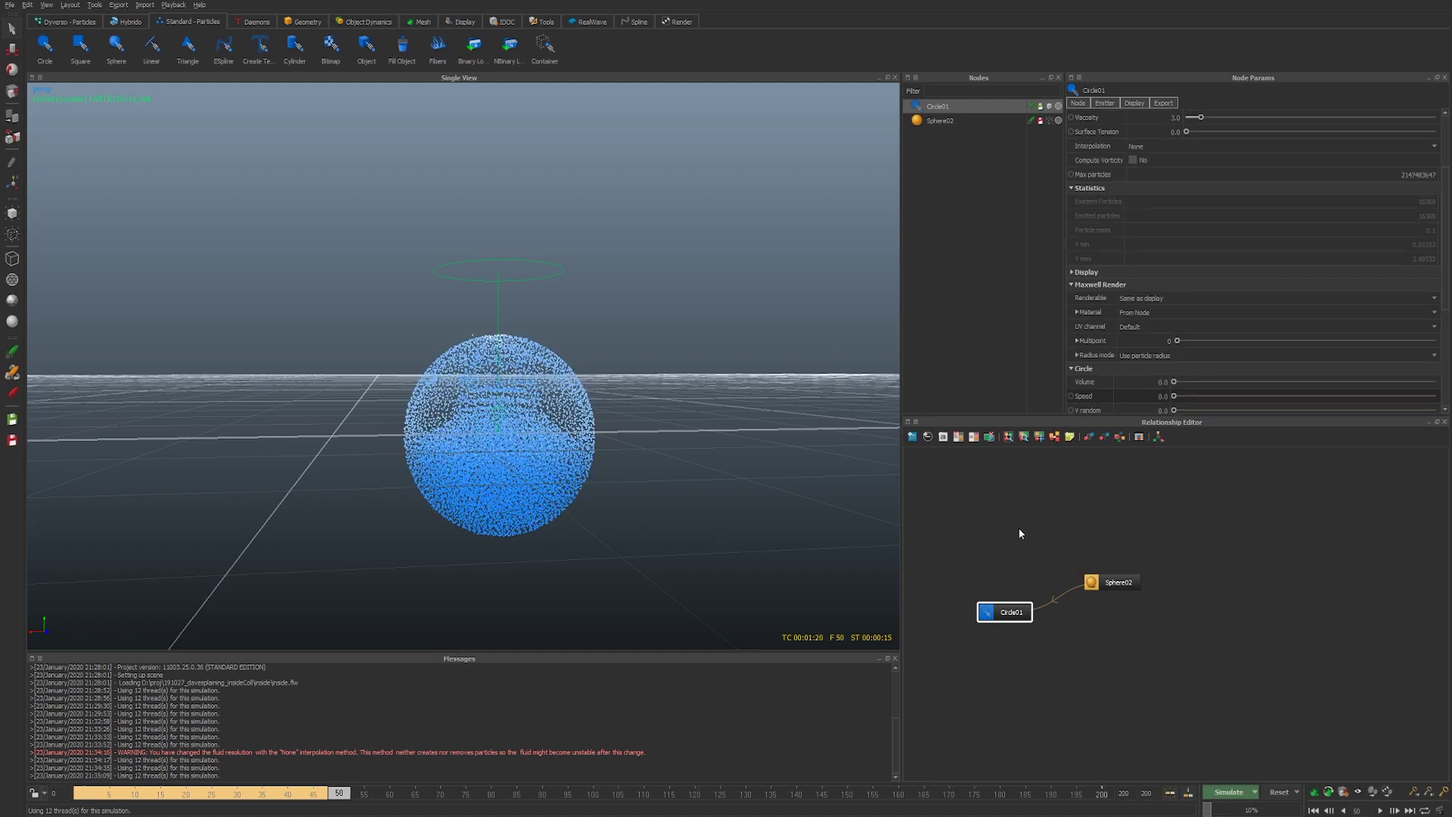
- Add a Gravity daemon to the scene
click(259, 23)
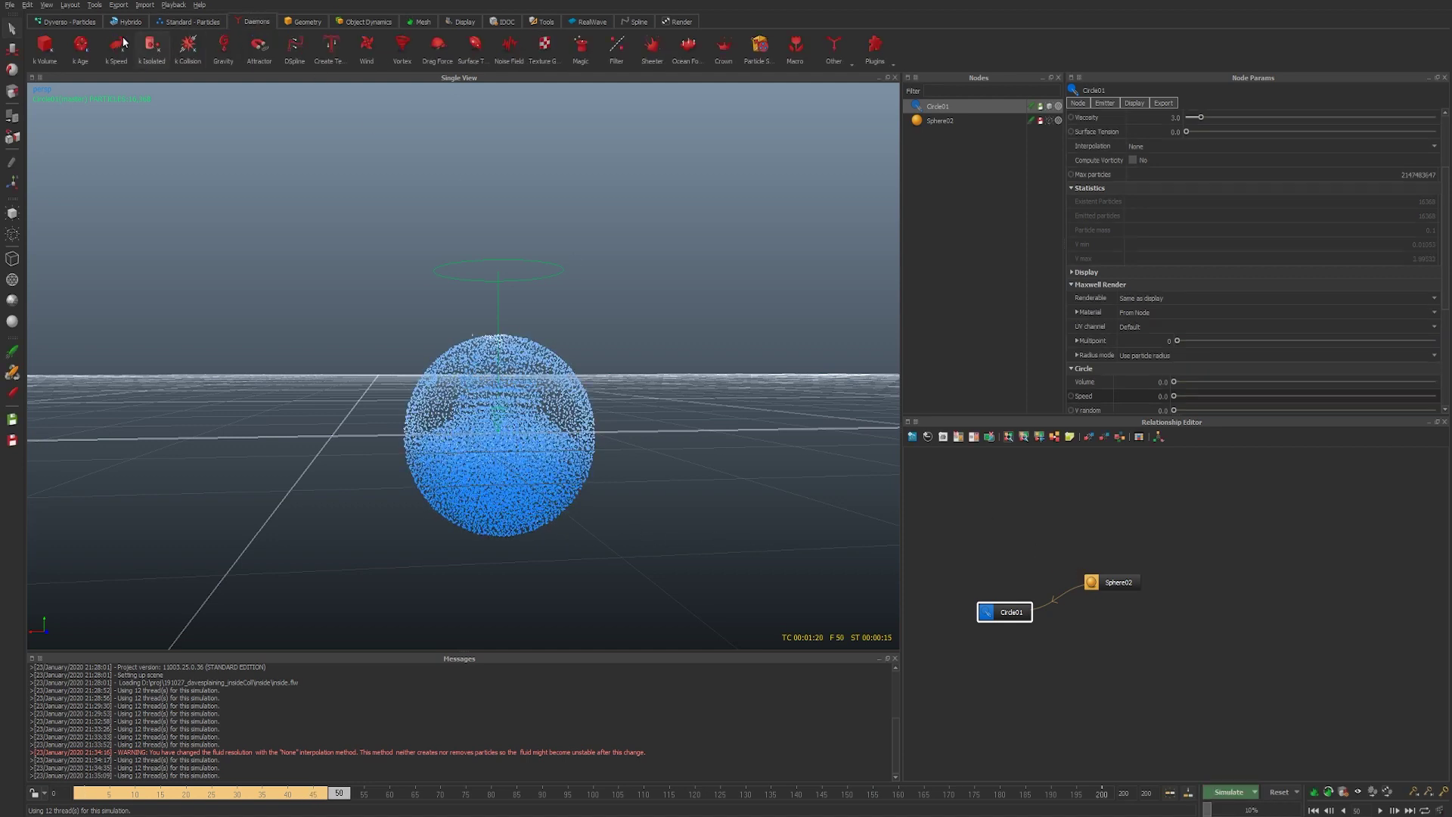
click(226, 47)
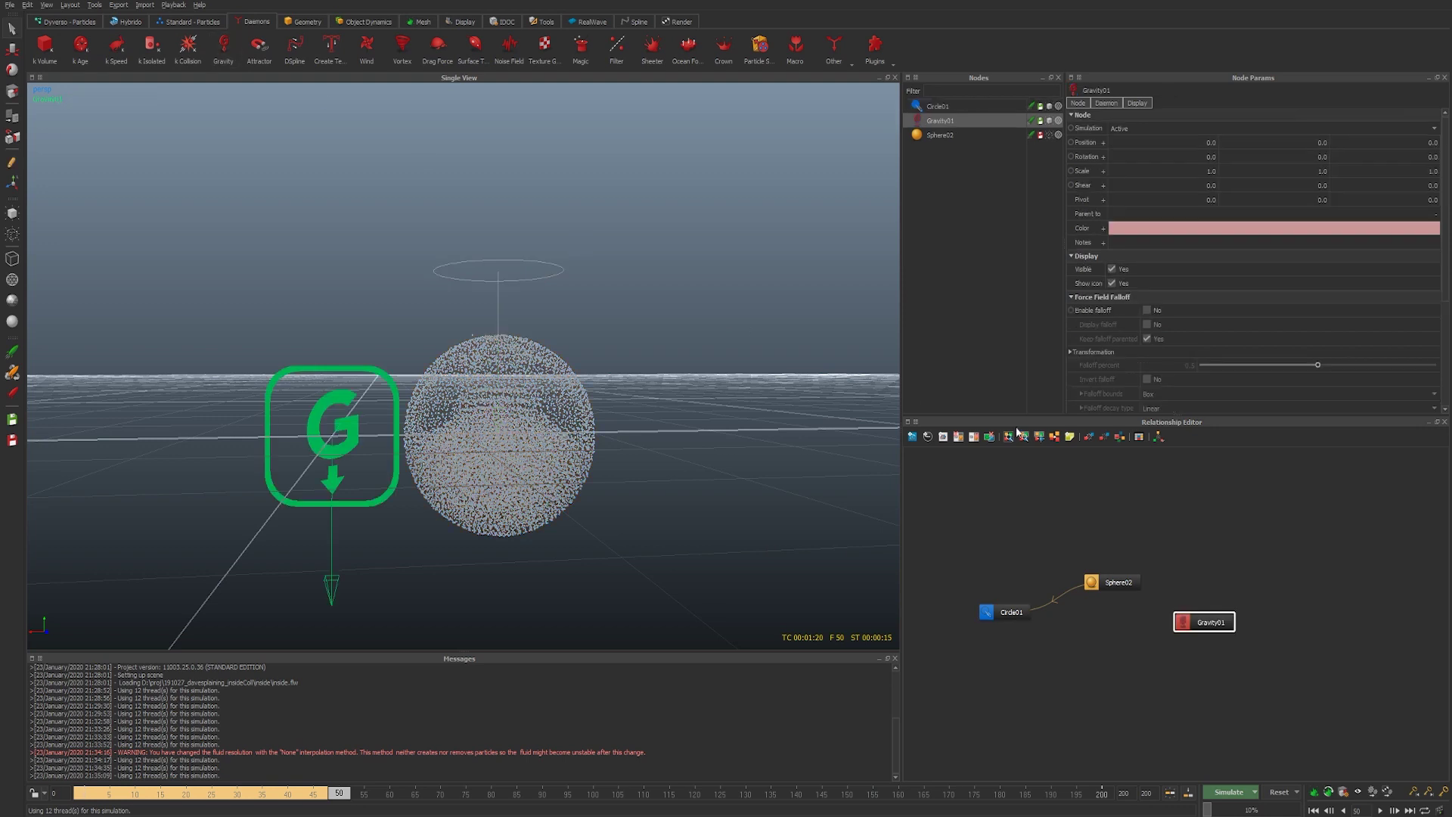
- Link Gravity01 to Circle01 in the relationship graph and continue the simulation from frame 50, stopping it at frame 69
drag(1200, 632, 1006, 610)
key(ctrl+a)
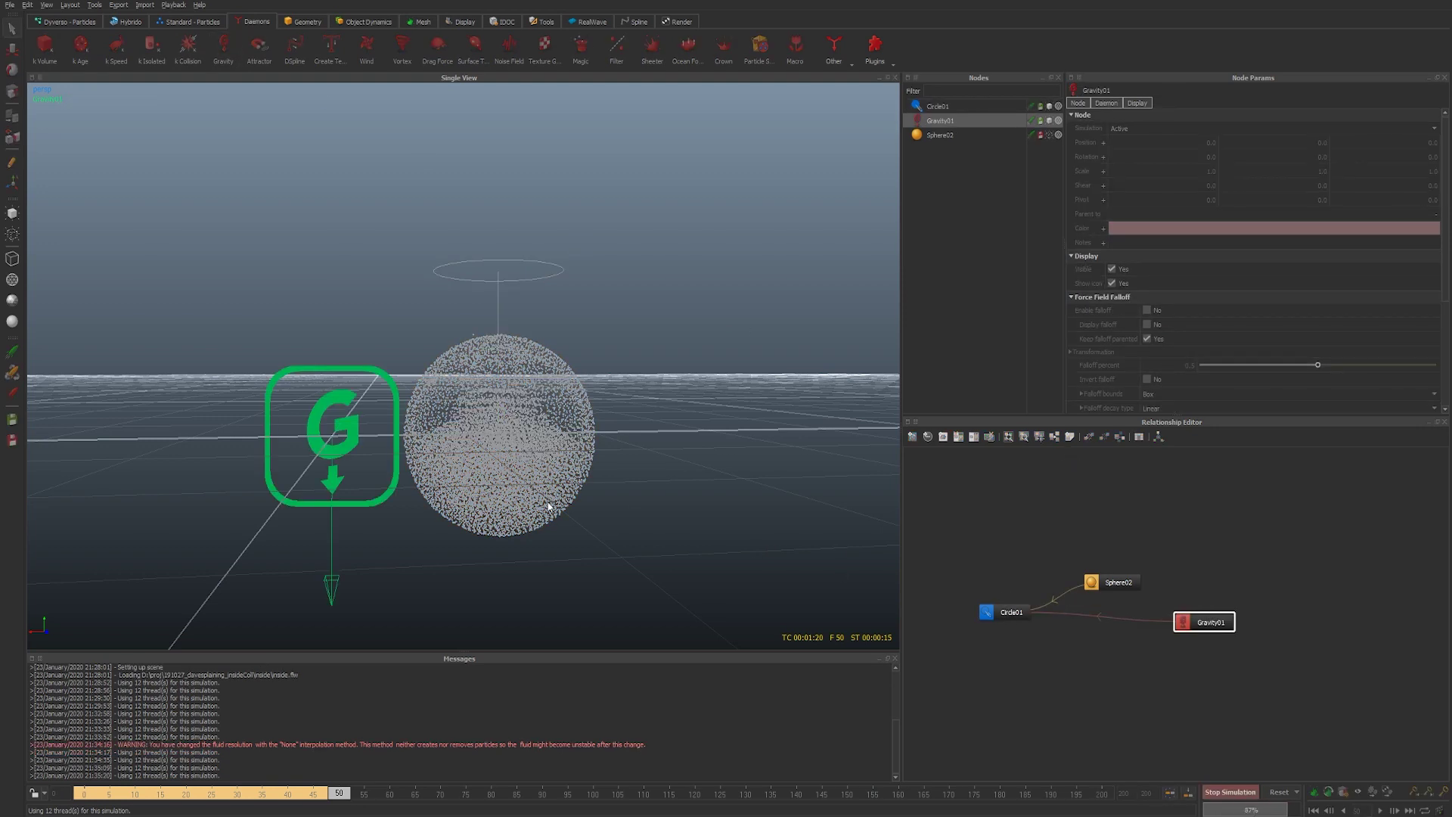
click(526, 393)
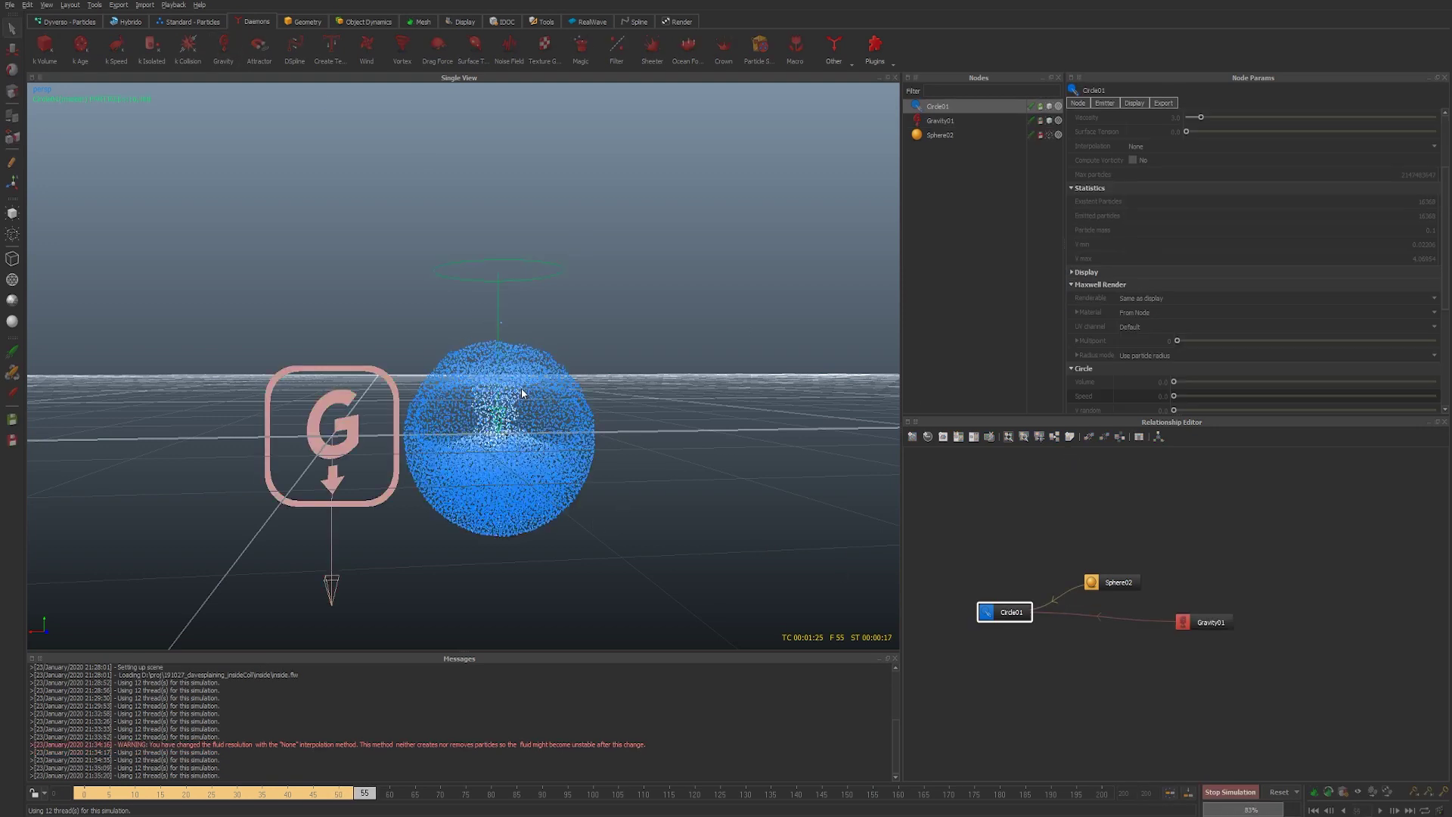
alt+drag(570, 476, 528, 467)
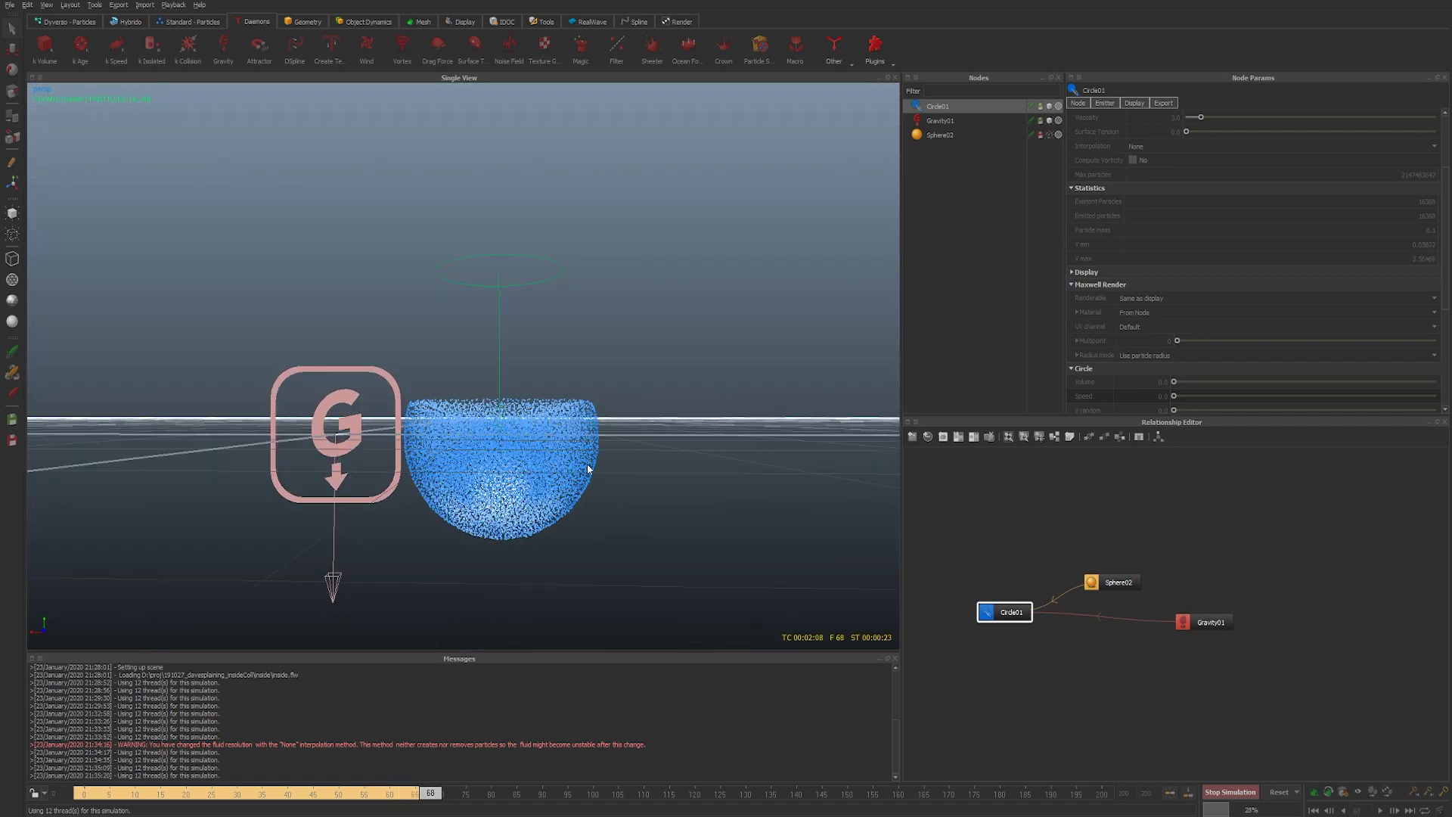
key(Escape)
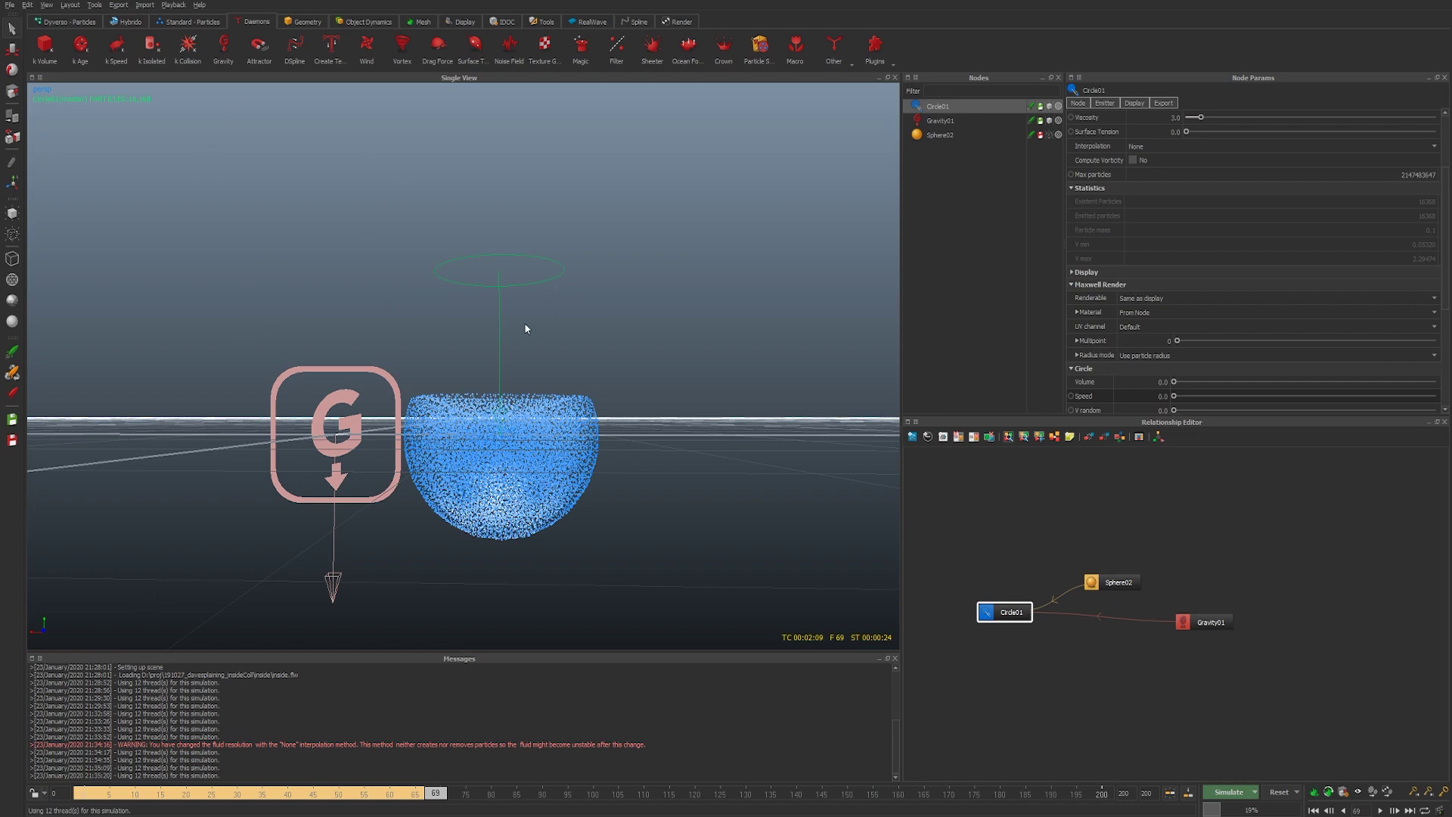
- Add a Plane geometry object to the scene
alt+drag(526, 328, 415, 323)
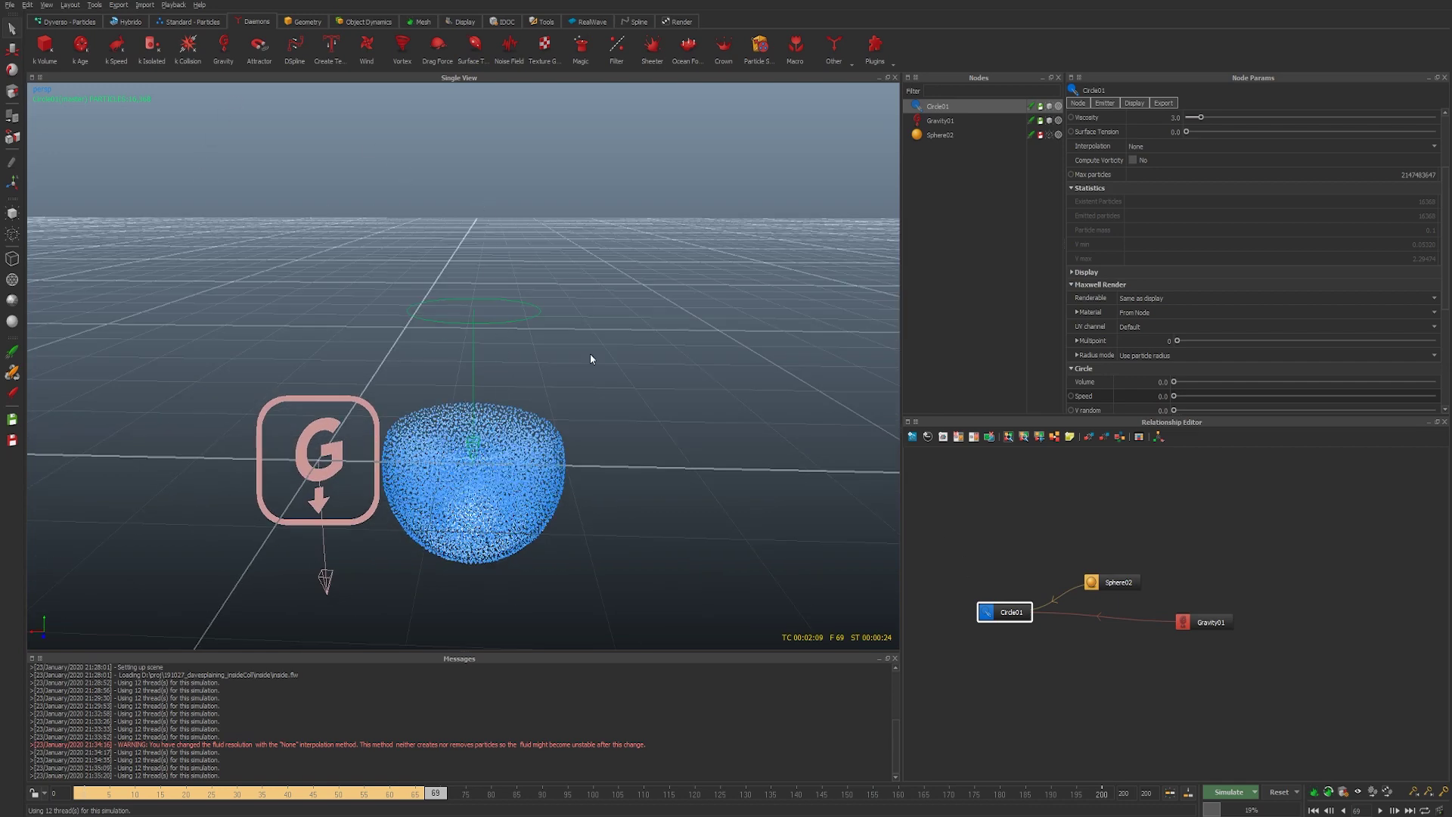
mouse_move(591, 359)
alt+mouse_down()
mouse_move(478, 342)
mouse_move(630, 374)
mouse_move(592, 374)
alt+mouse_up()
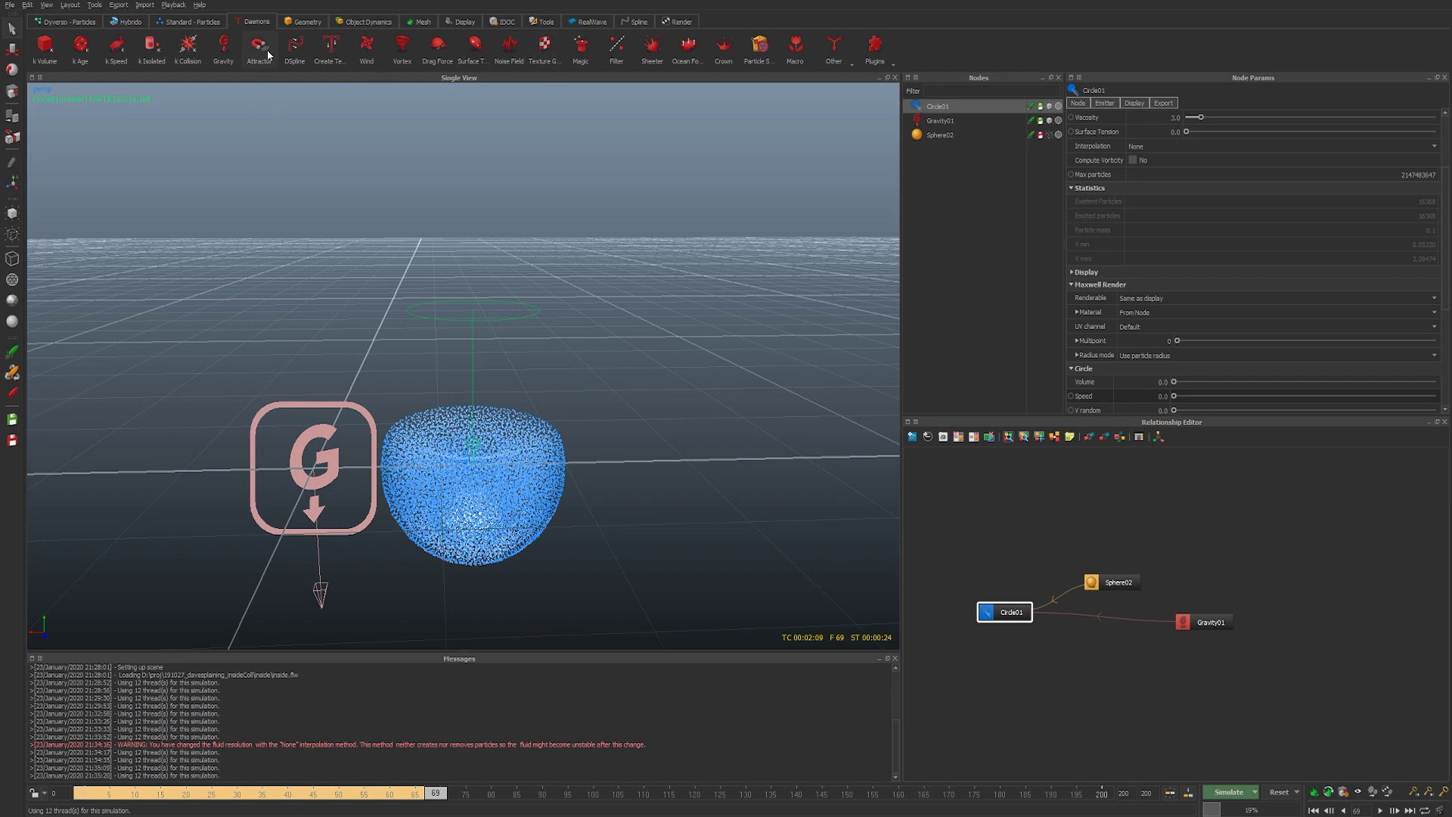
alt+drag(652, 484, 643, 439)
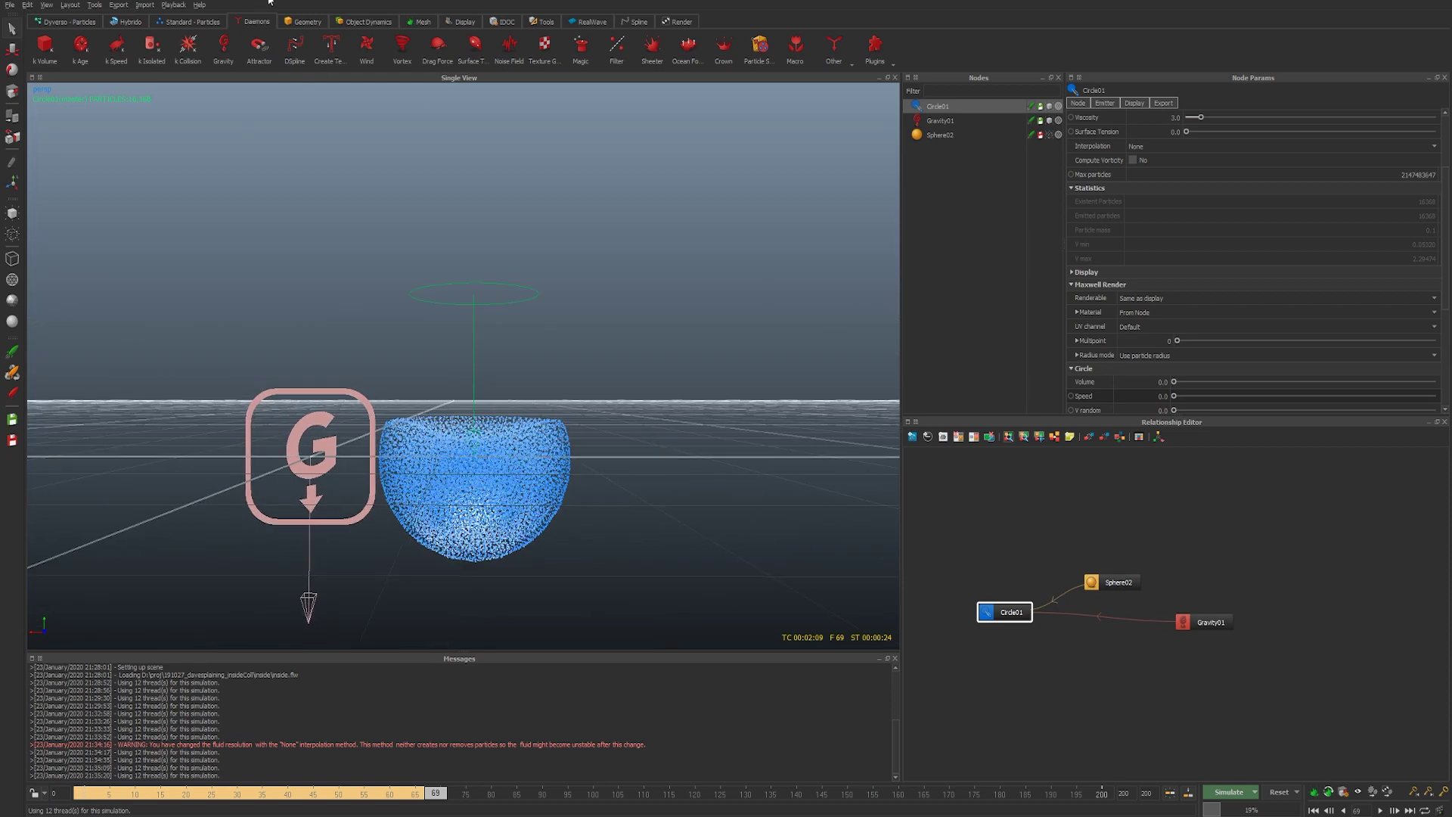
click(321, 23)
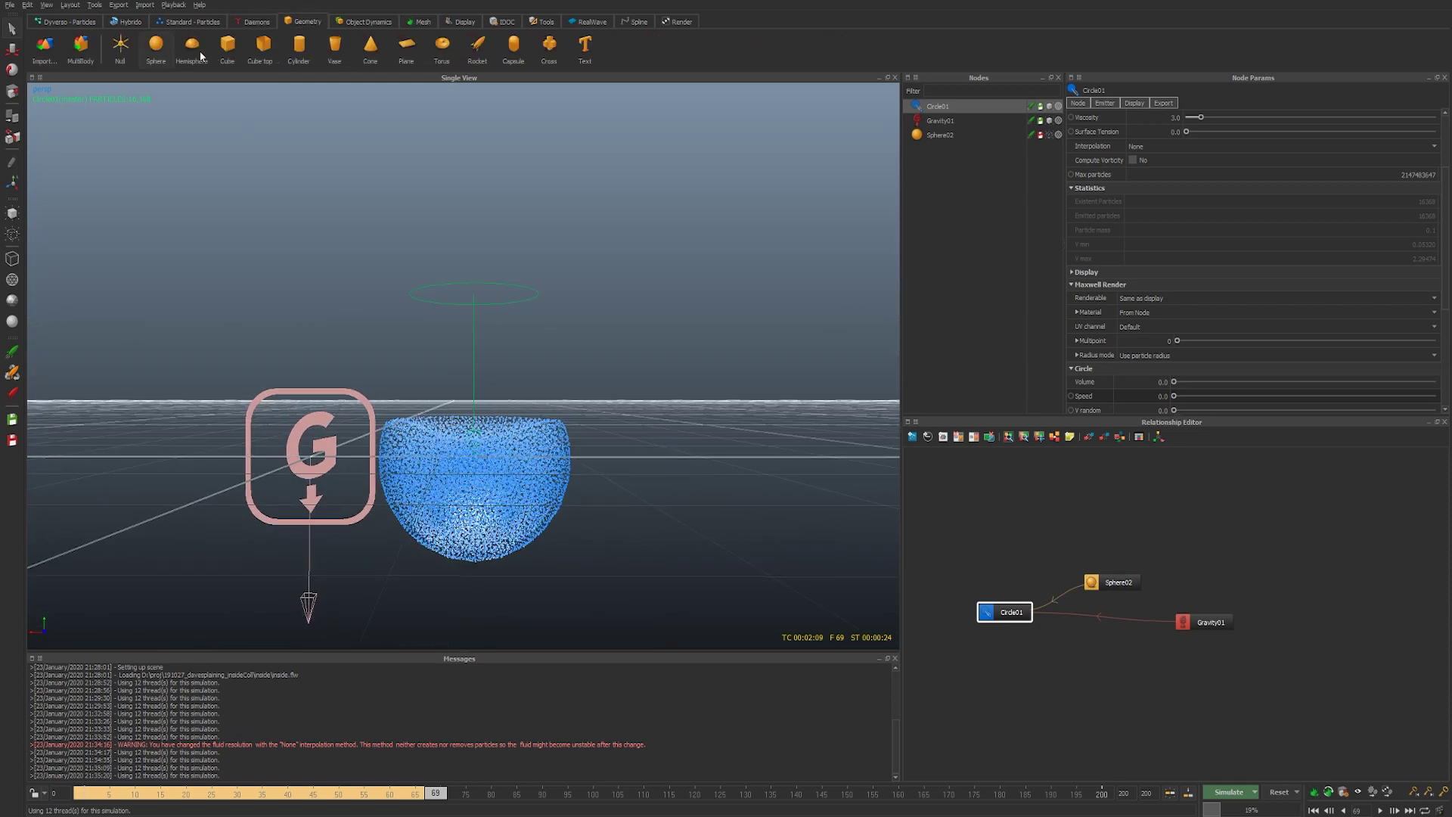
click(406, 47)
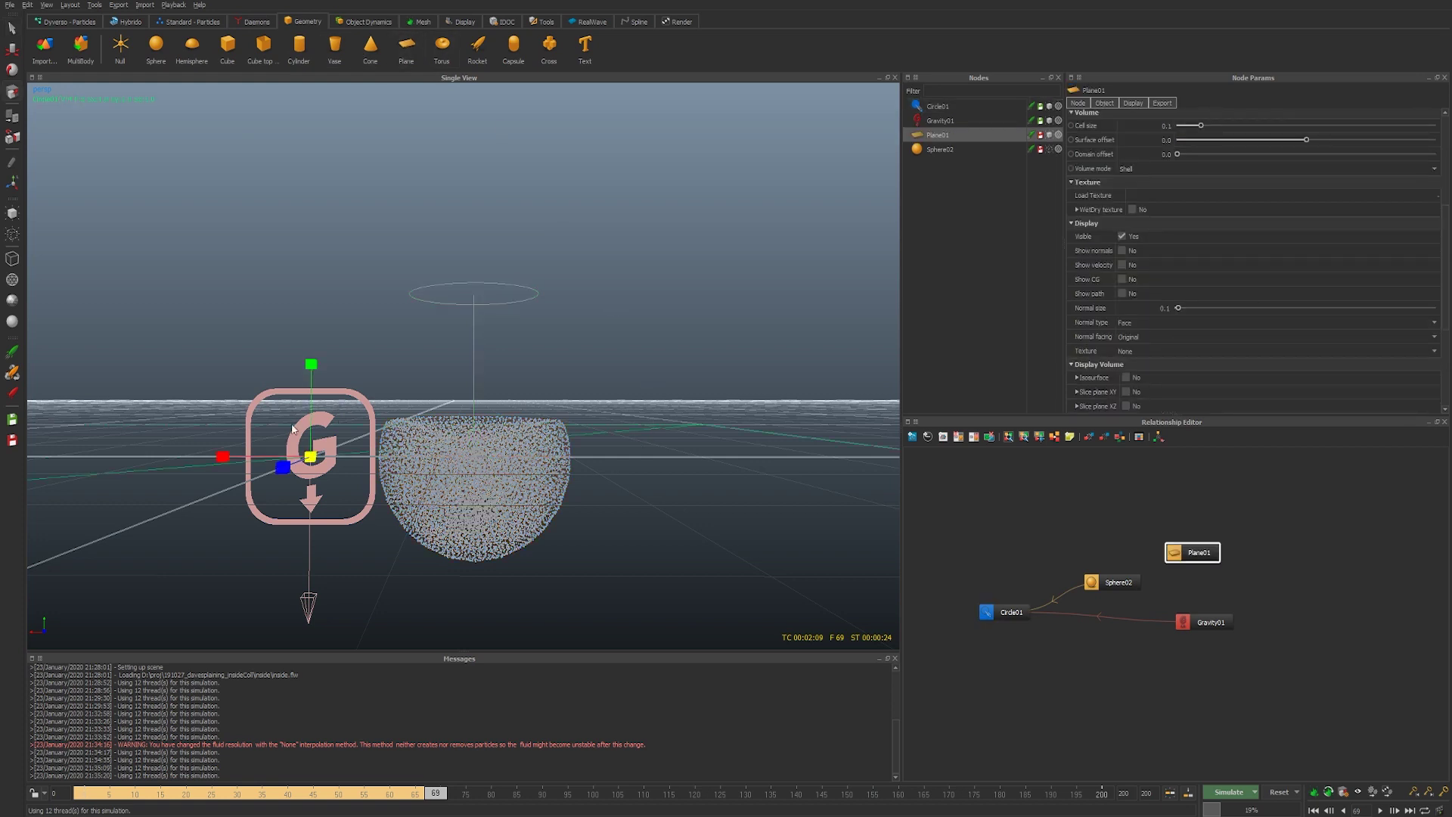
- Move Plane01 straight down in the front view until it lies just beneath the bowl of settled particles
mouse_move(310, 457)
mouse_down()
mouse_move(398, 478)
mouse_move(316, 481)
mouse_up()
key(w)
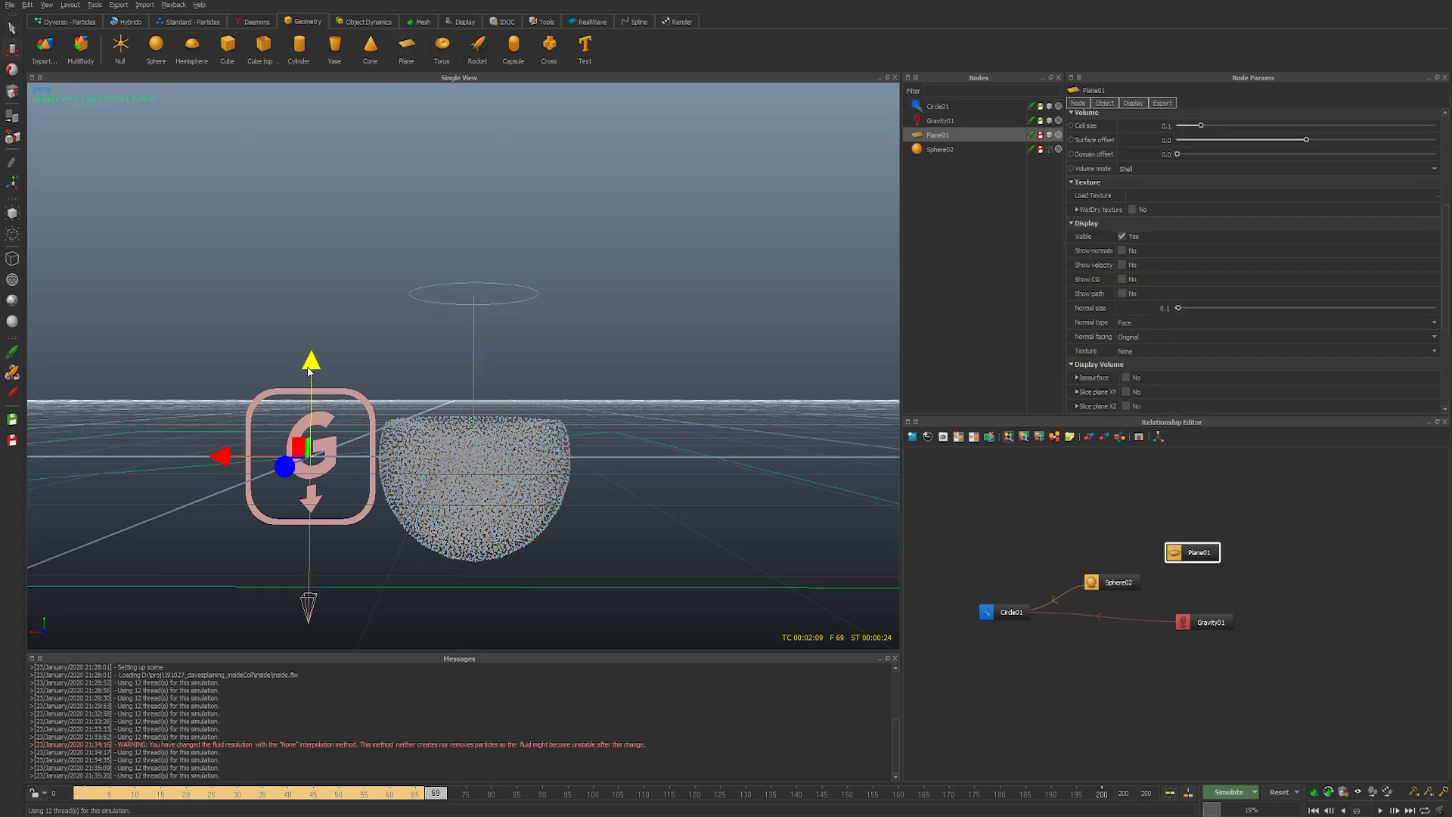
drag(307, 372, 310, 401)
key(1)
key(2)
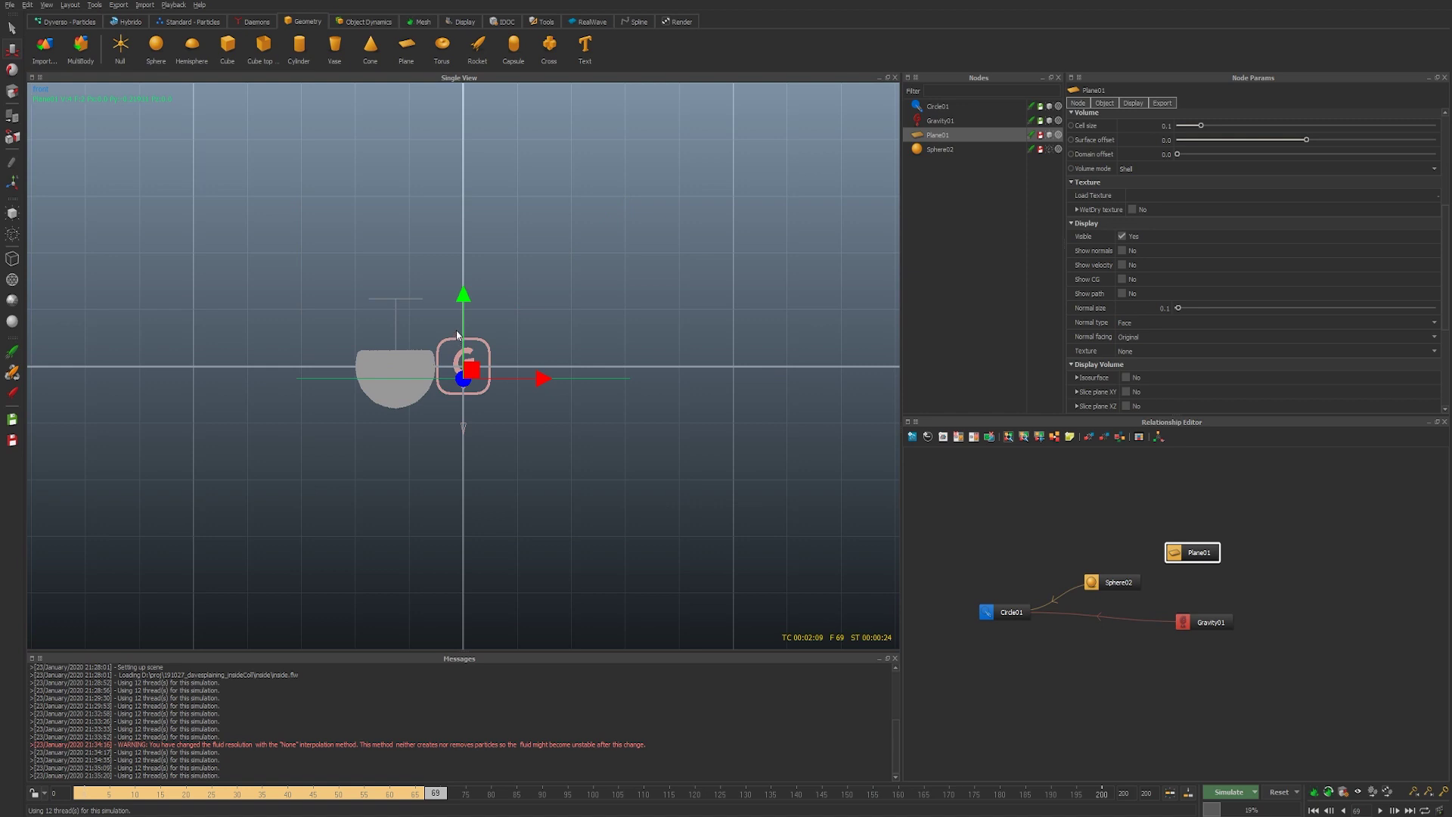
drag(457, 333, 457, 365)
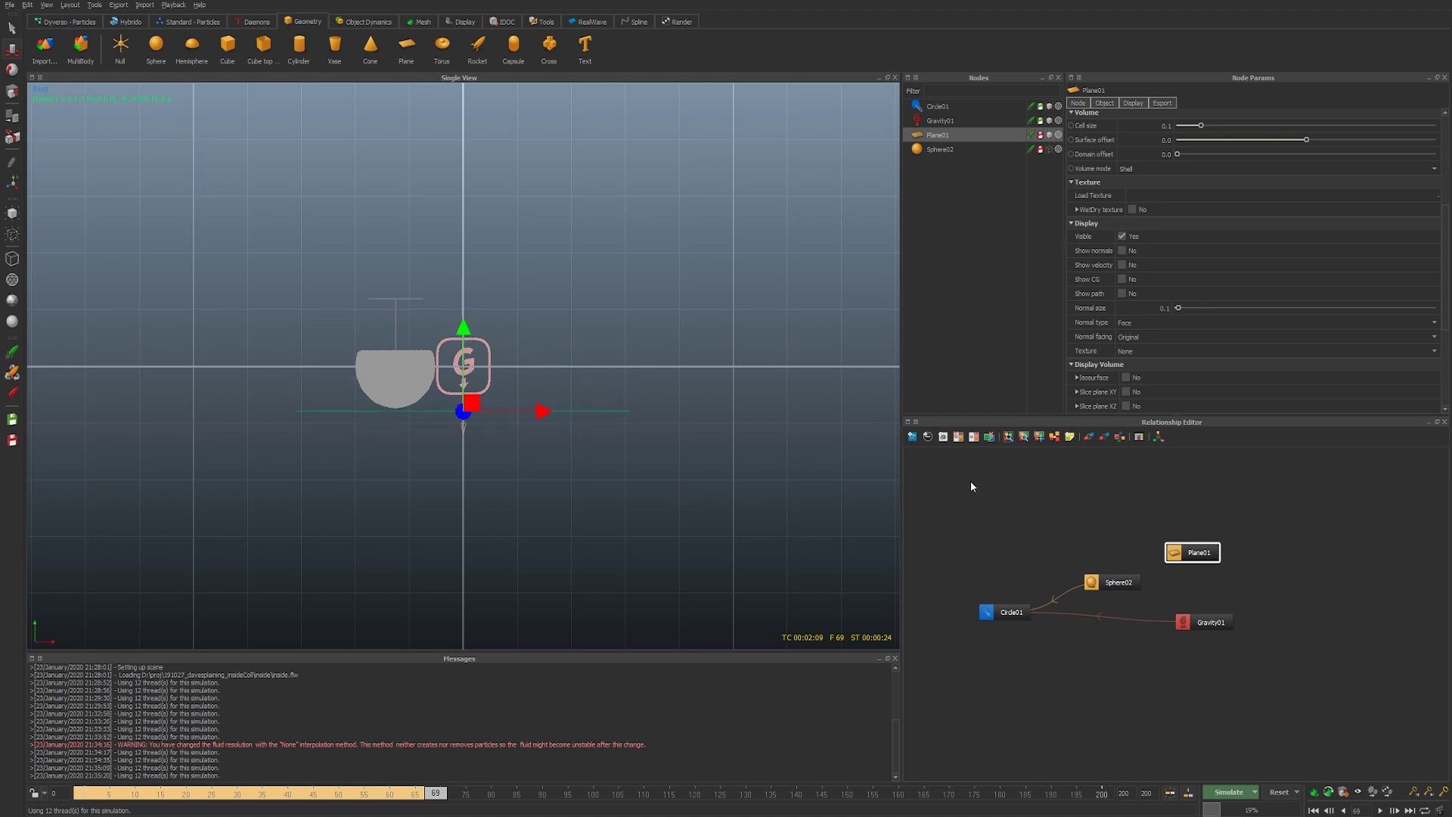
- Link Plane01 to Circle01 in the relationship graph so the plane interacts with the particles
drag(1193, 553, 988, 609)
key(1)
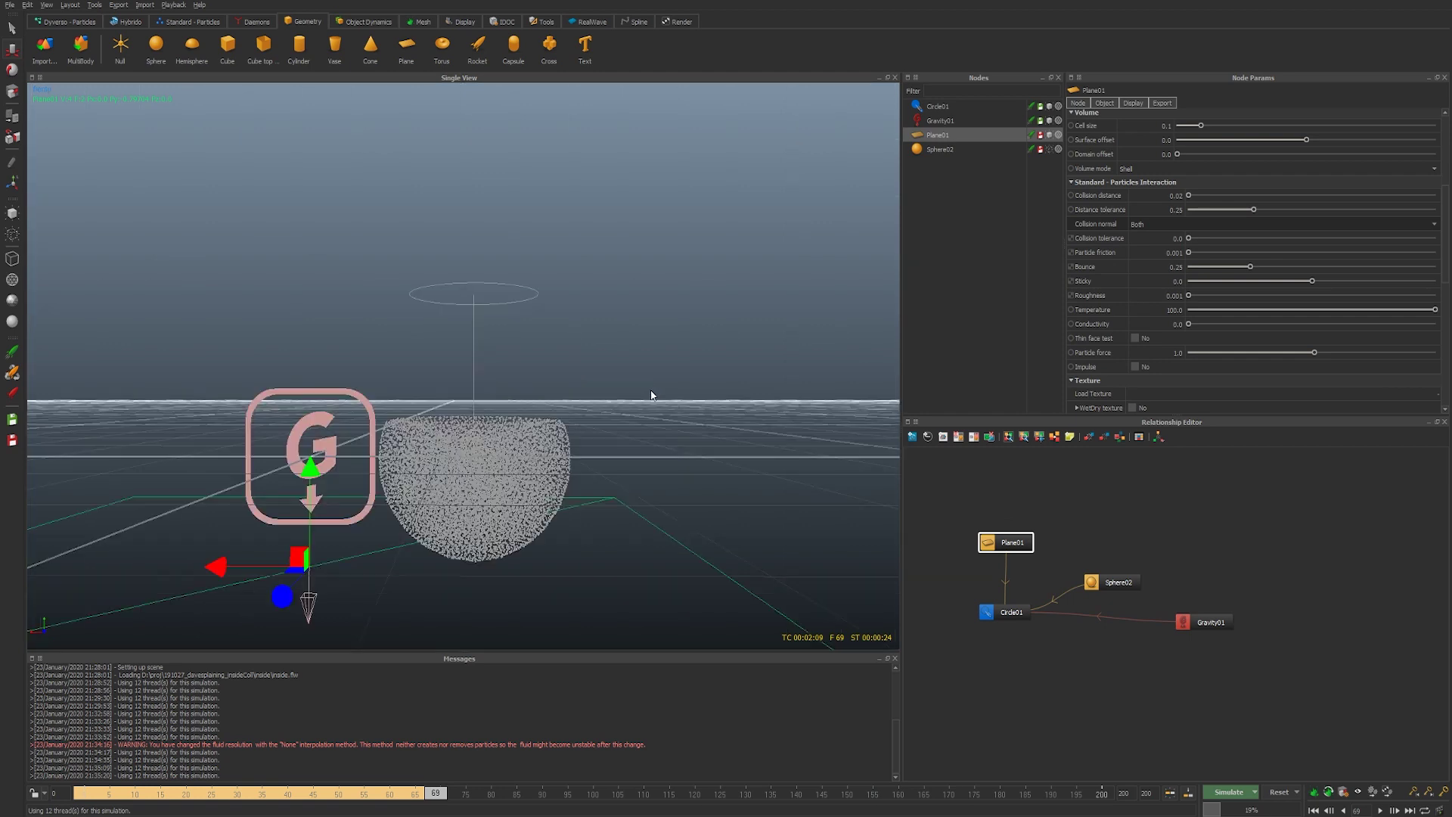
alt+drag(678, 431, 673, 509)
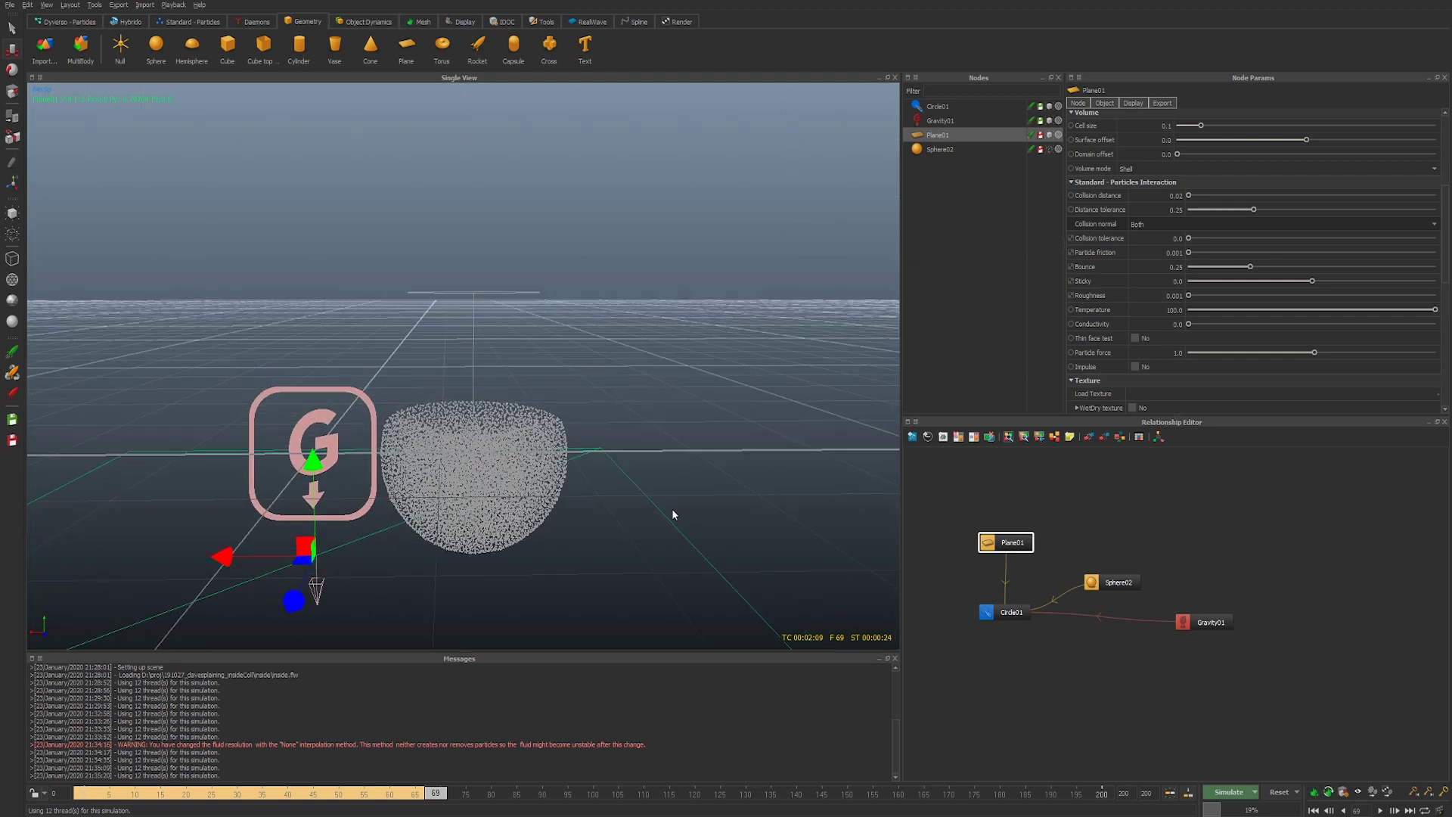
alt+middle_drag(673, 509, 662, 486)
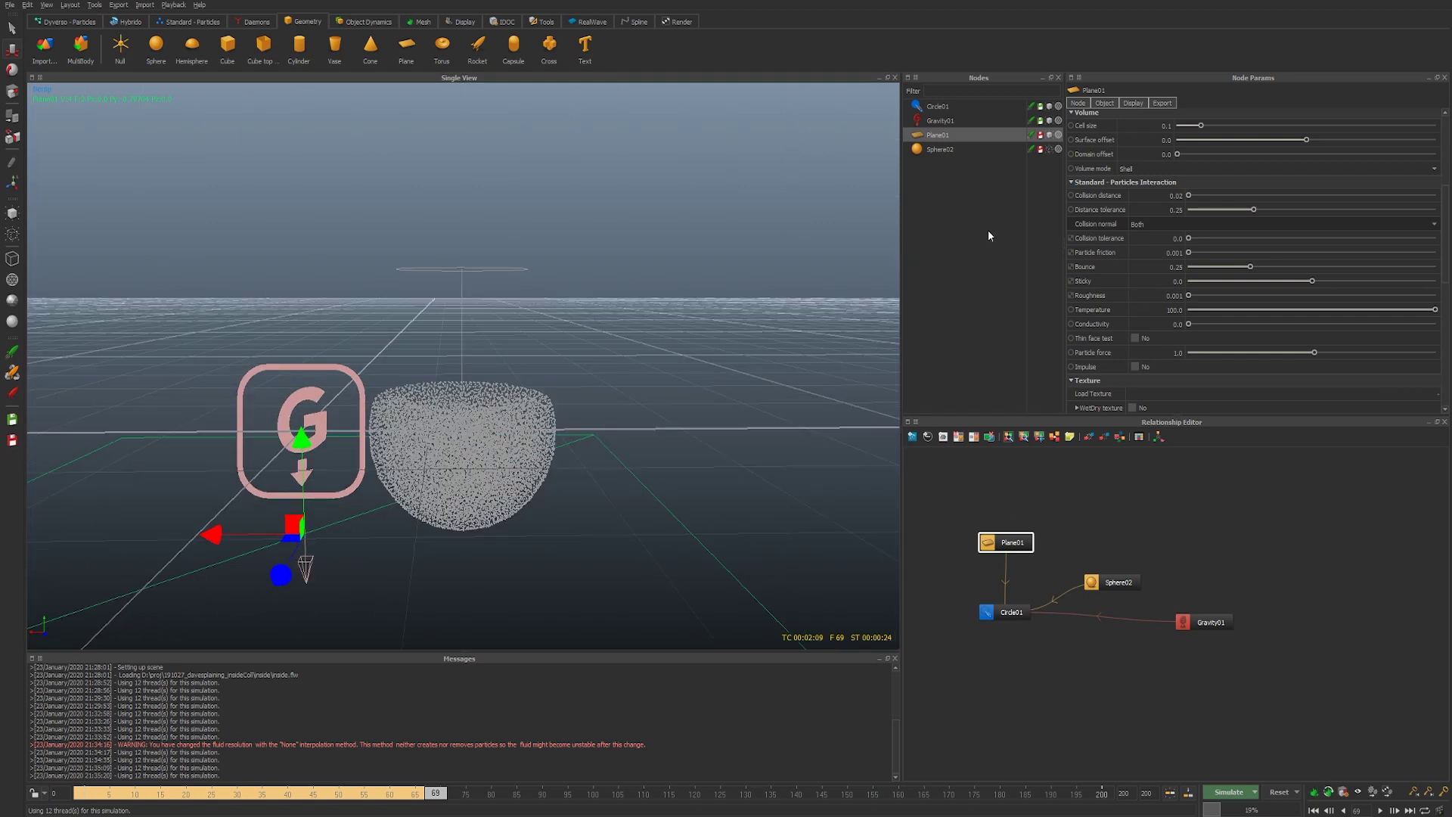
- Try Sphere02's Collision tolerance at 0.984, return it to 0.0, and read the parameter's help description
click(942, 107)
scroll(1225, 380, down, 3)
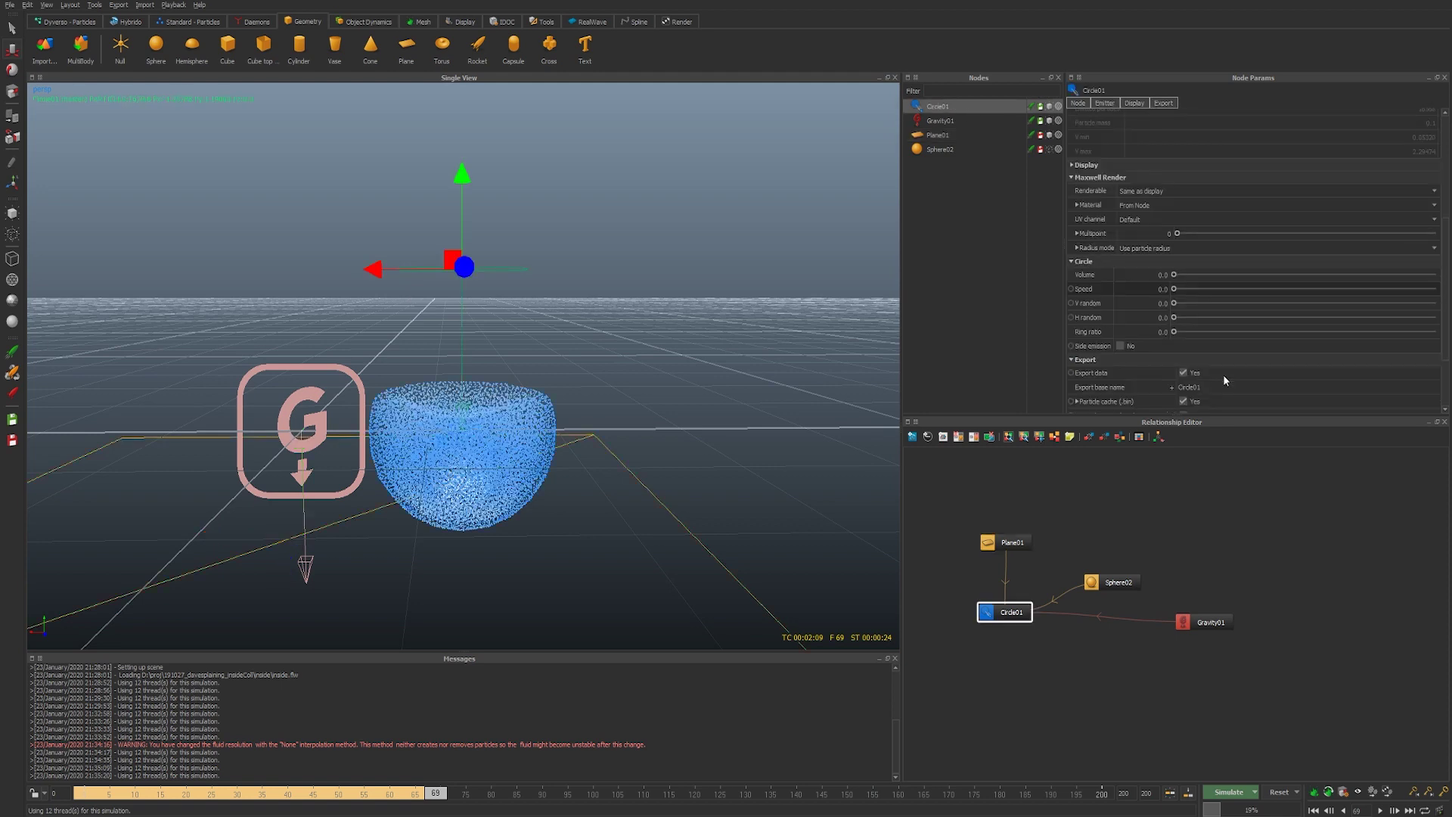
scroll(1155, 318, down, 3)
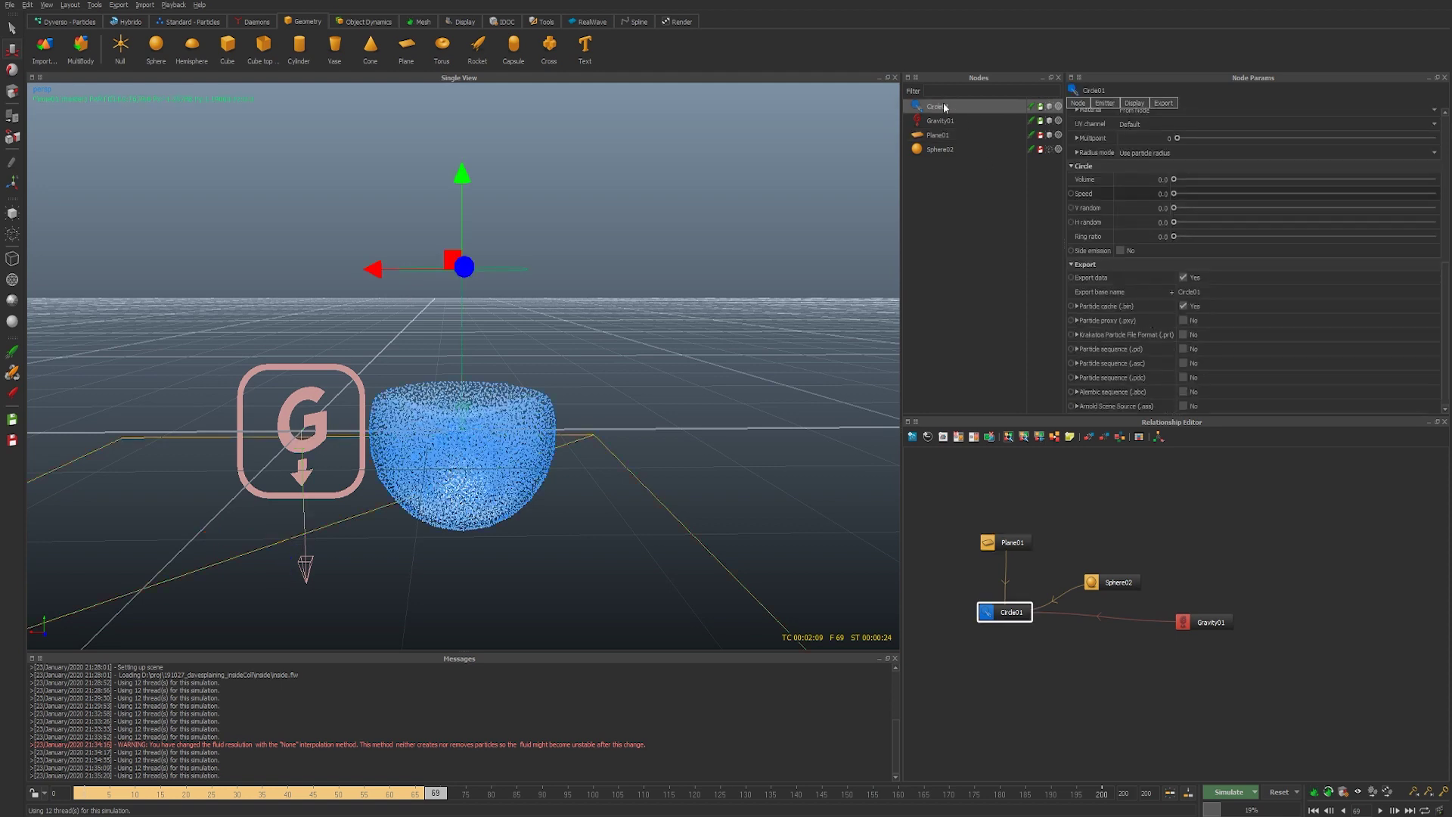
click(940, 149)
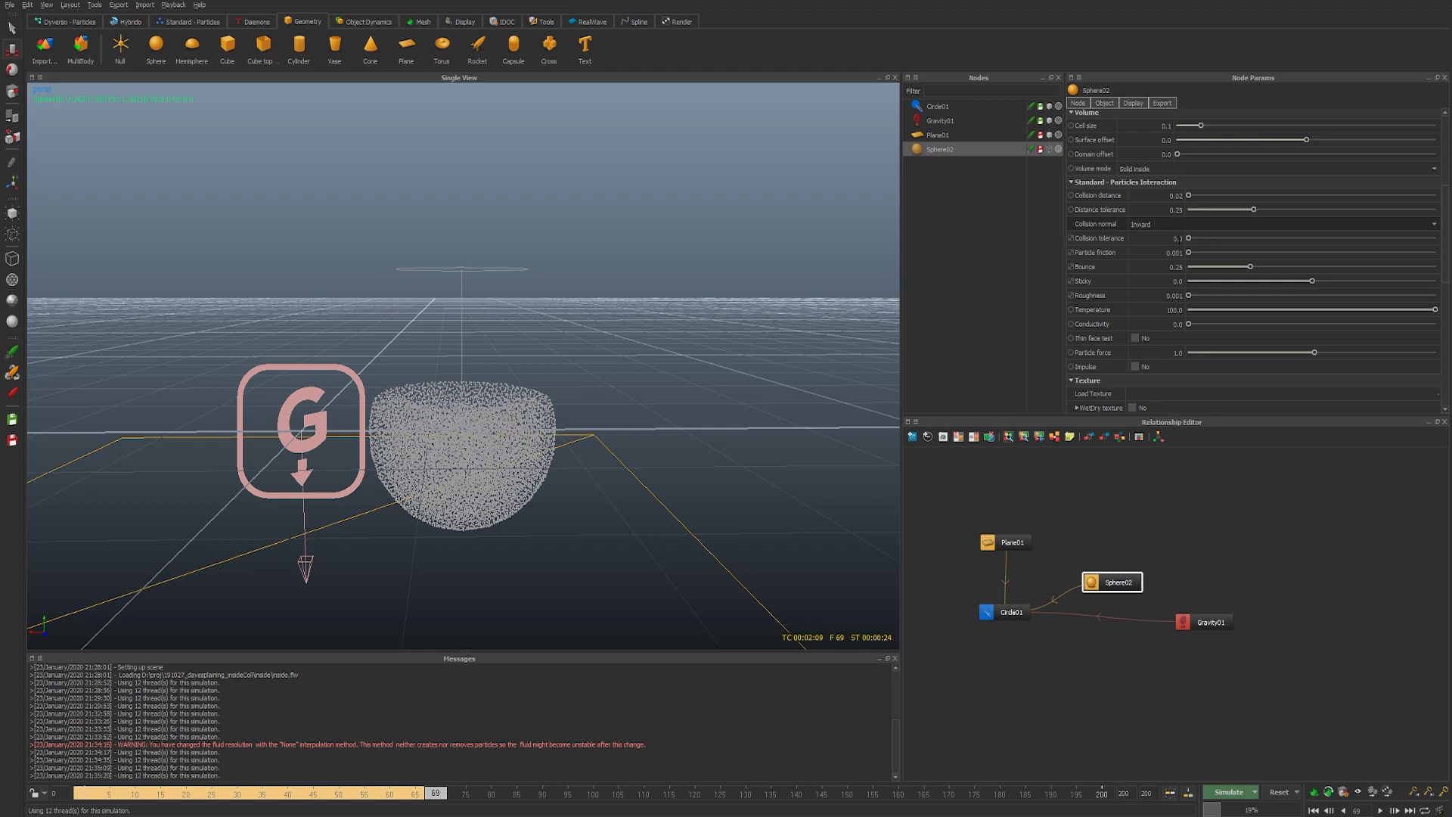
click(1189, 239)
drag(1187, 238, 1329, 237)
click(1431, 238)
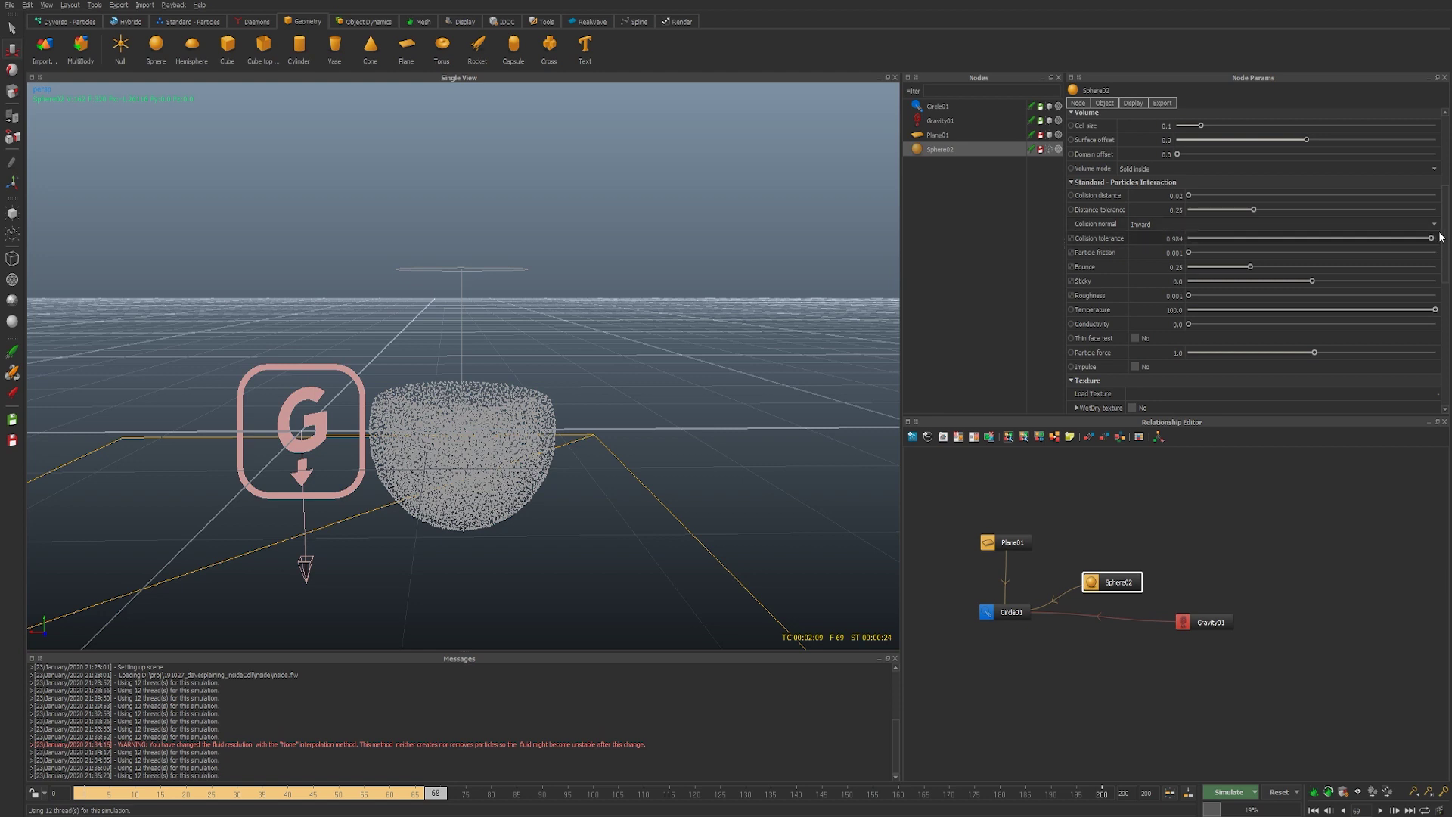
drag(1432, 239, 1152, 265)
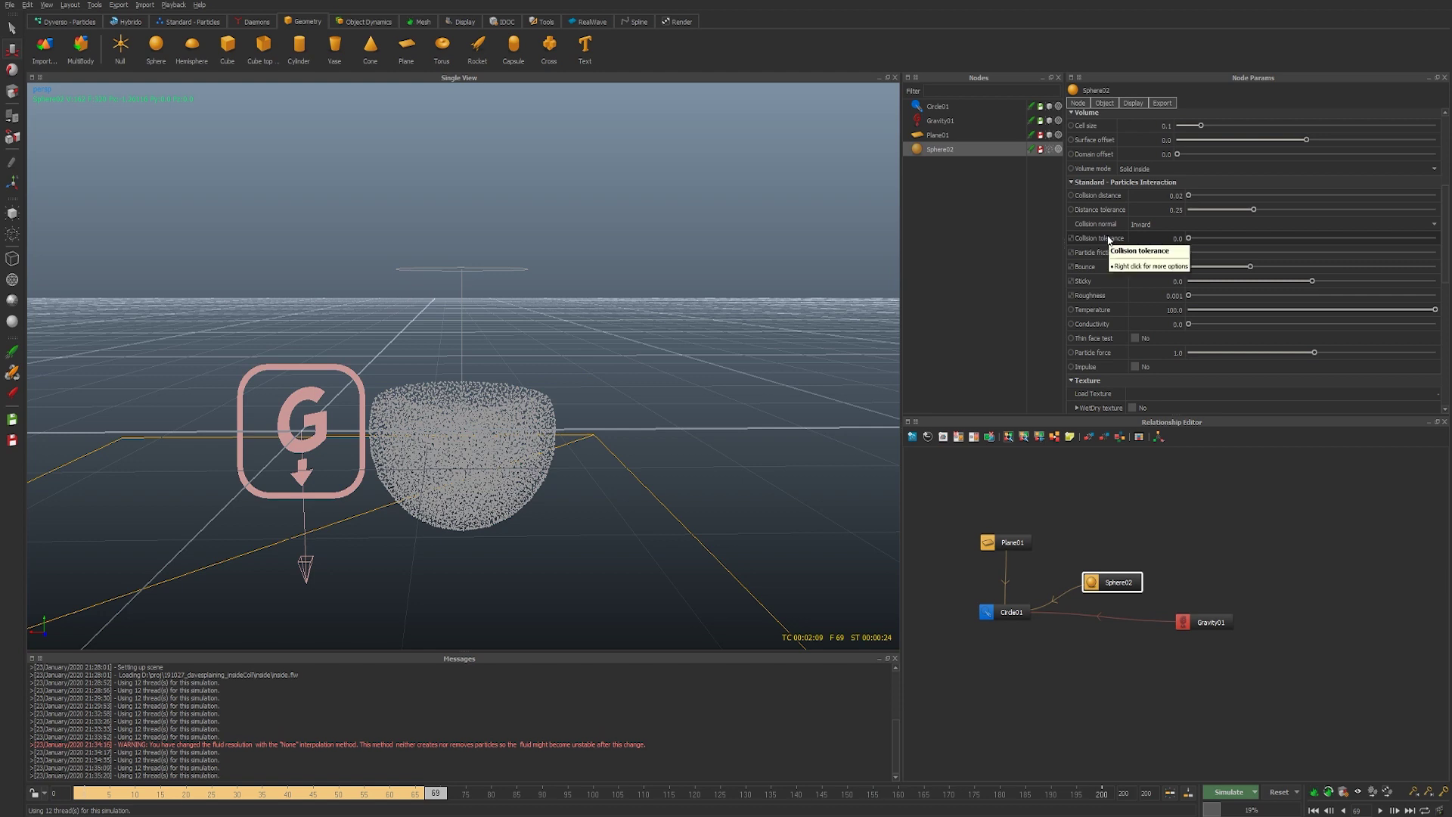
mouse_move(1094, 239)
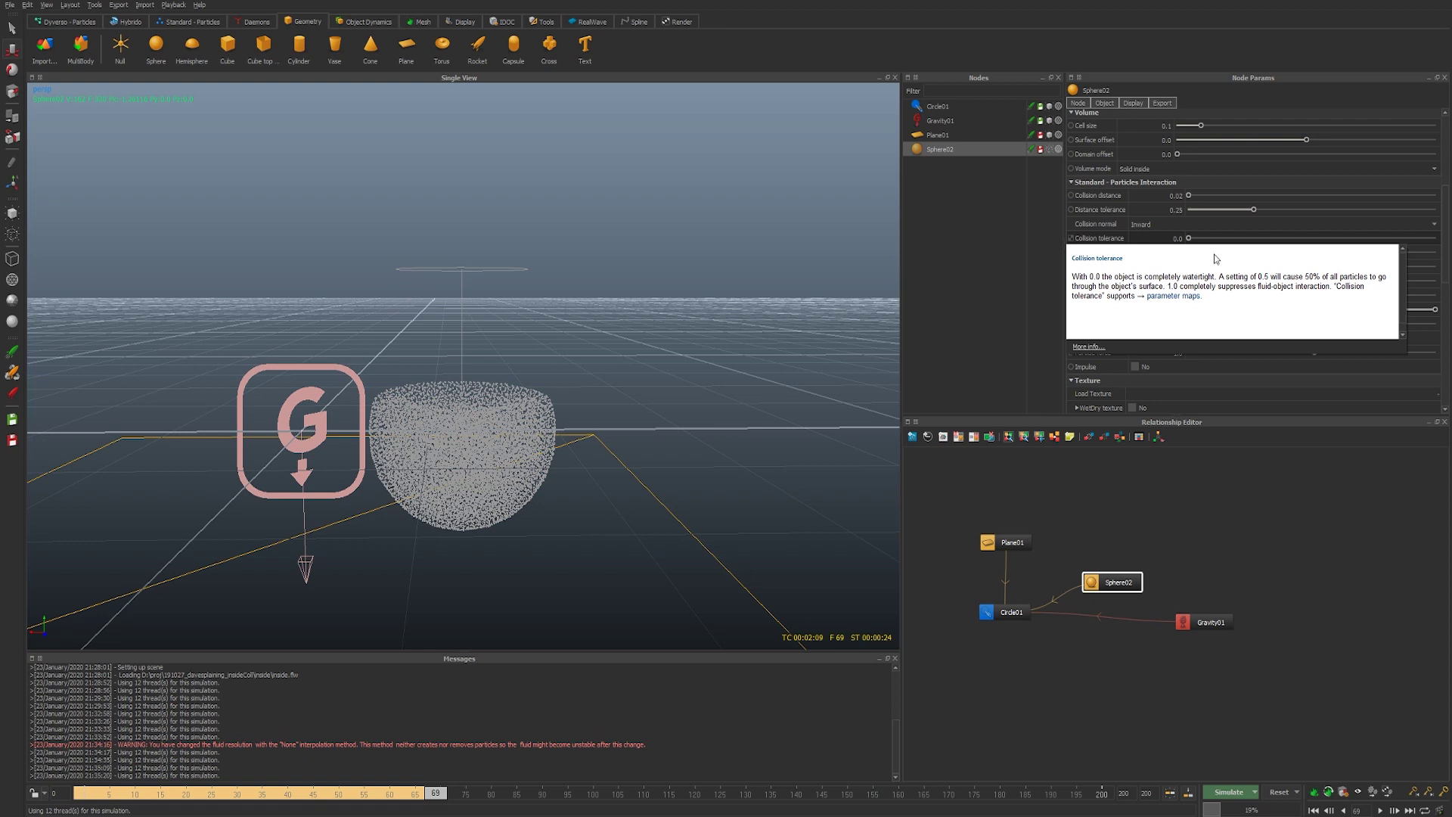
drag(1265, 277, 1201, 282)
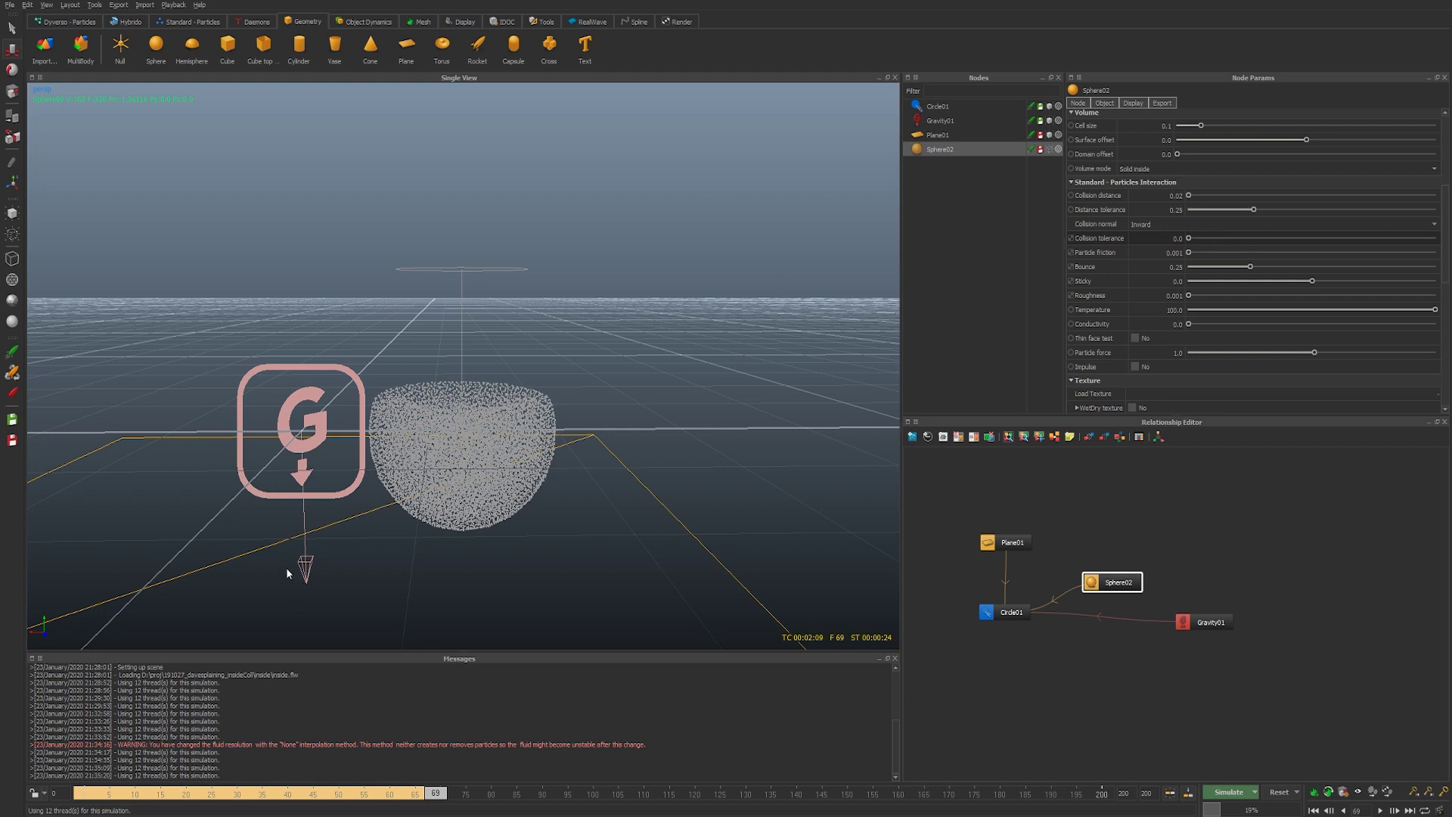
- Add a k Volume daemon, fit it to the scene, and link it to Circle01
click(251, 22)
click(45, 46)
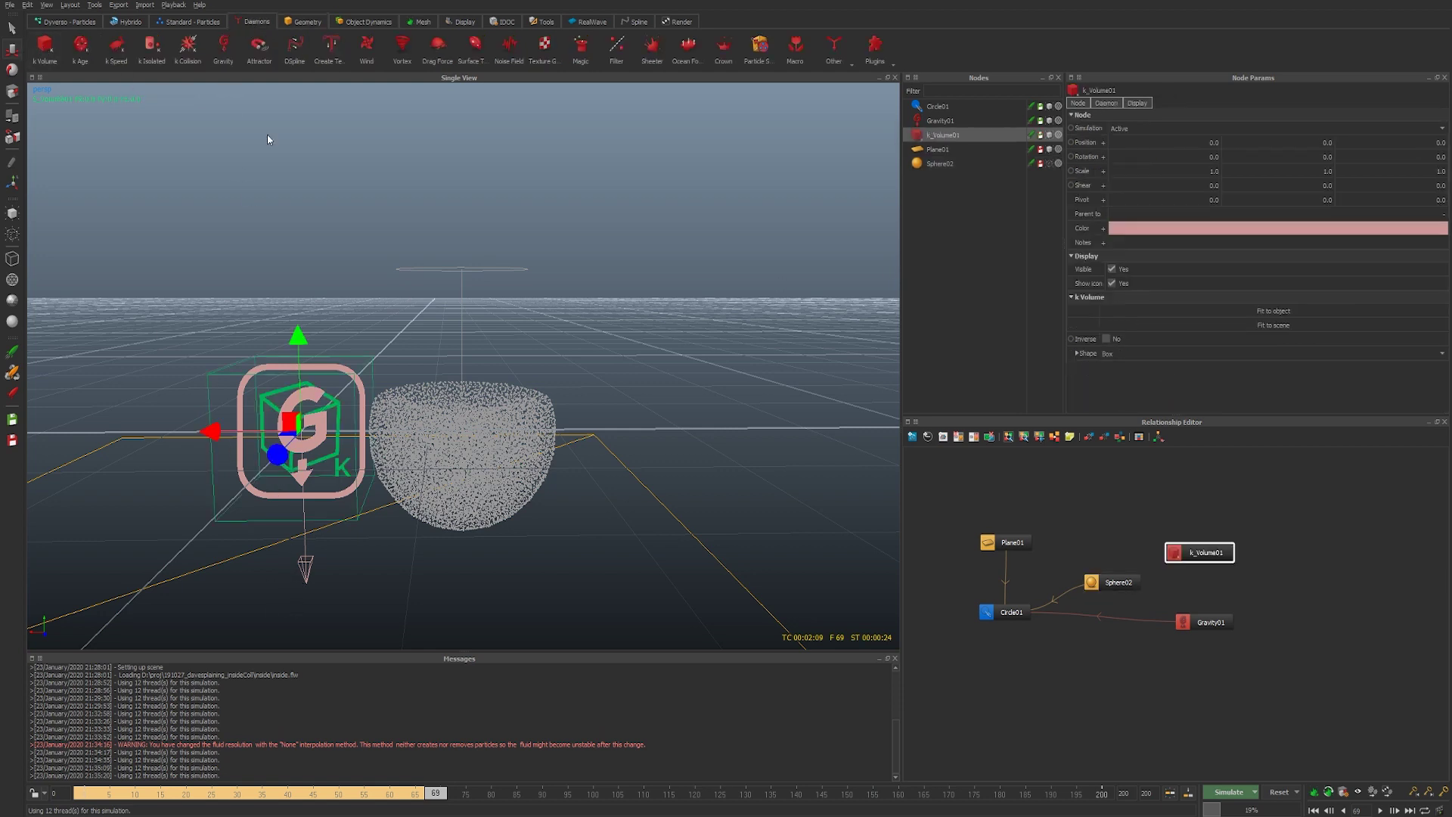
click(1269, 324)
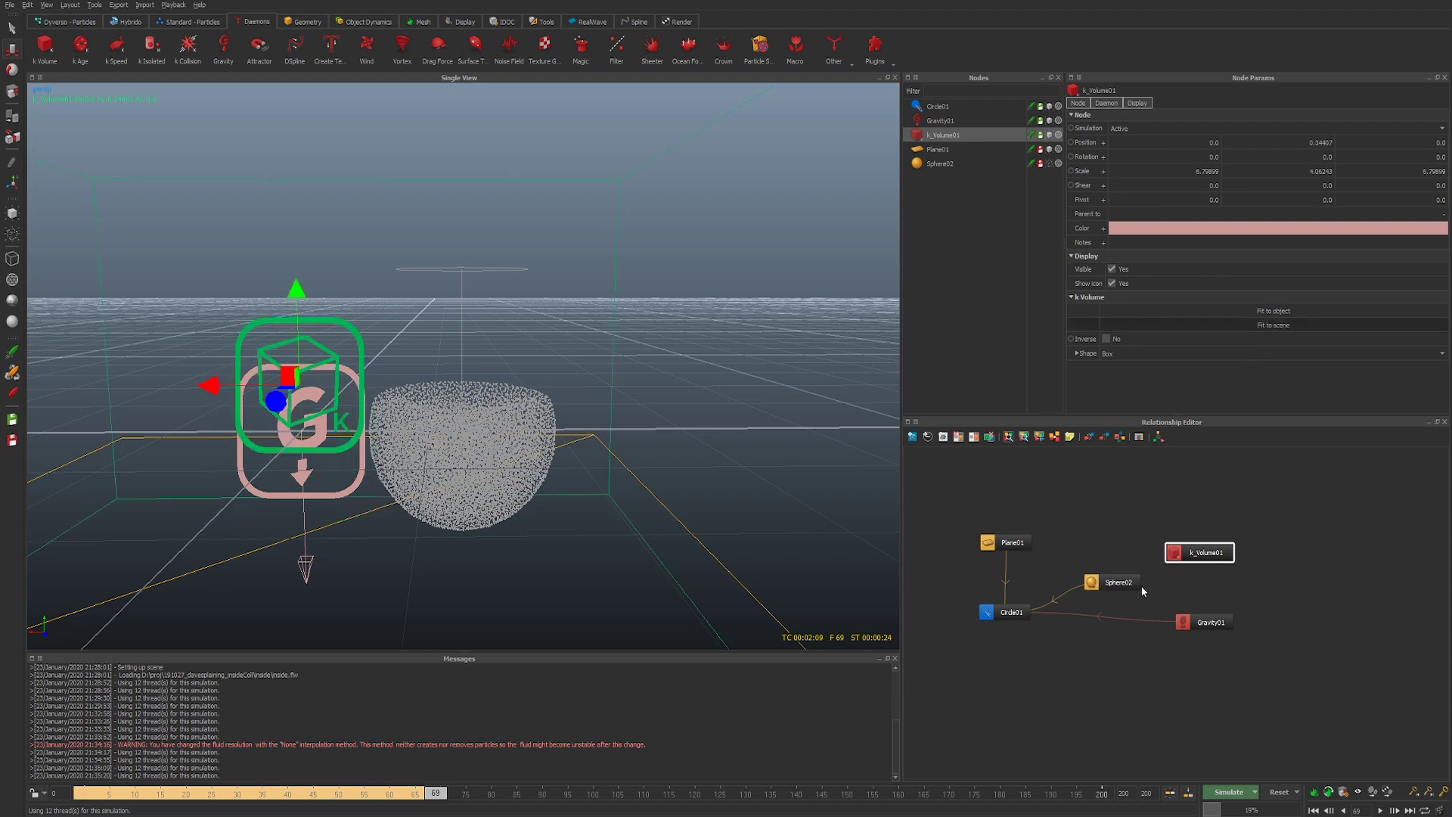
drag(1202, 554, 1114, 537)
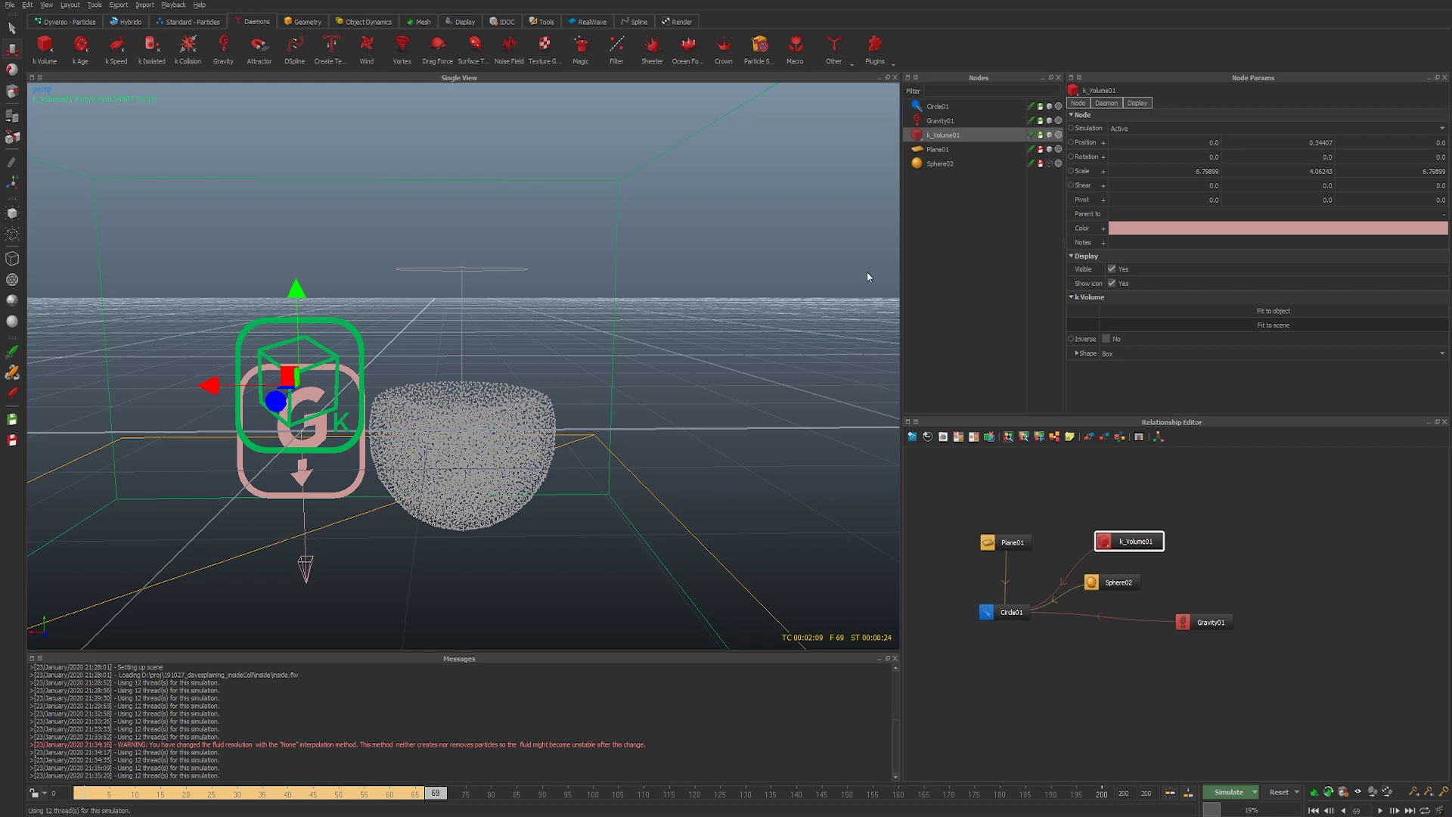
- Select Plane01, switch to File Explorer to view the 191231_teaserK video, and close the player and folder window
click(956, 164)
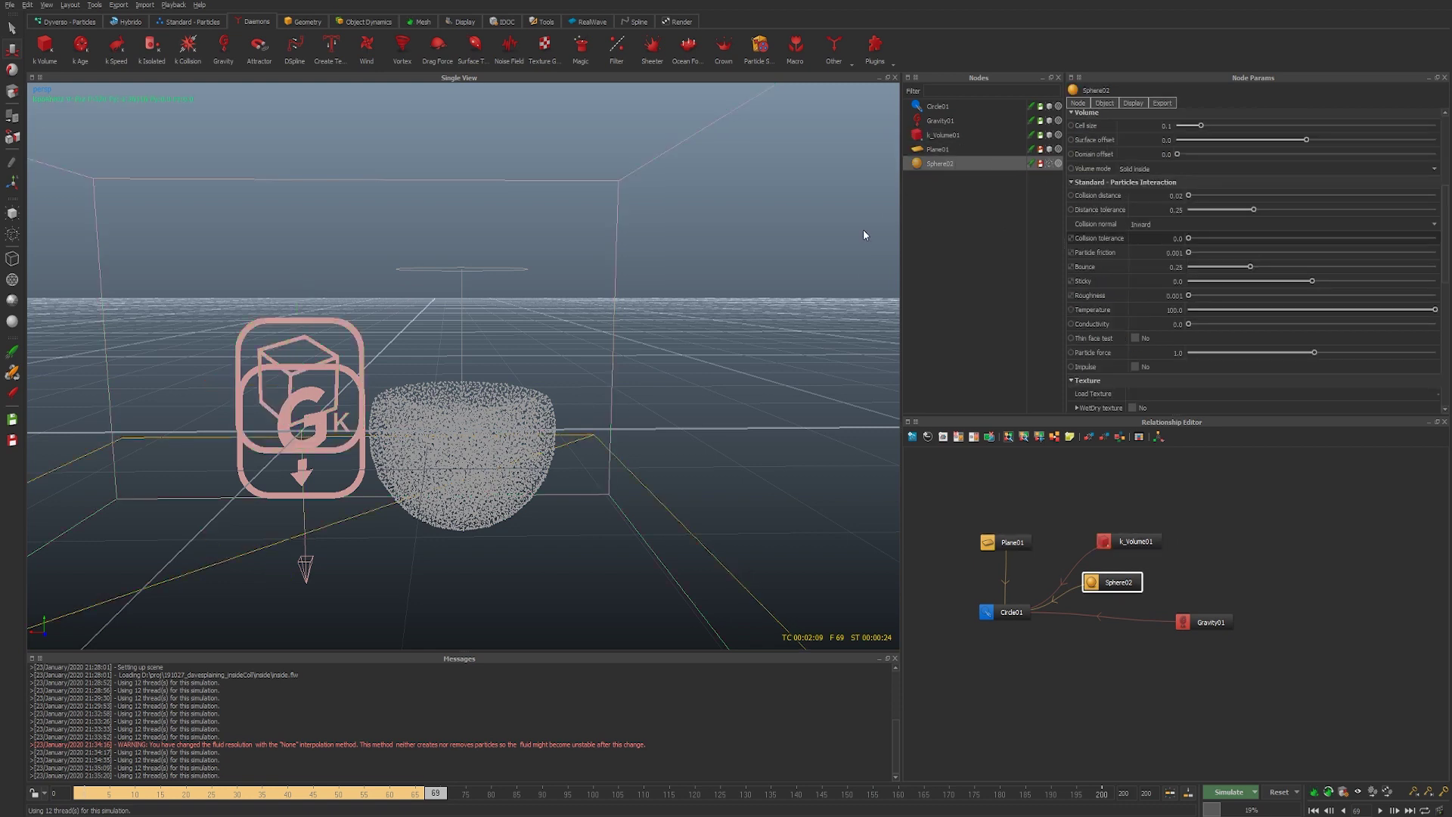
click(937, 149)
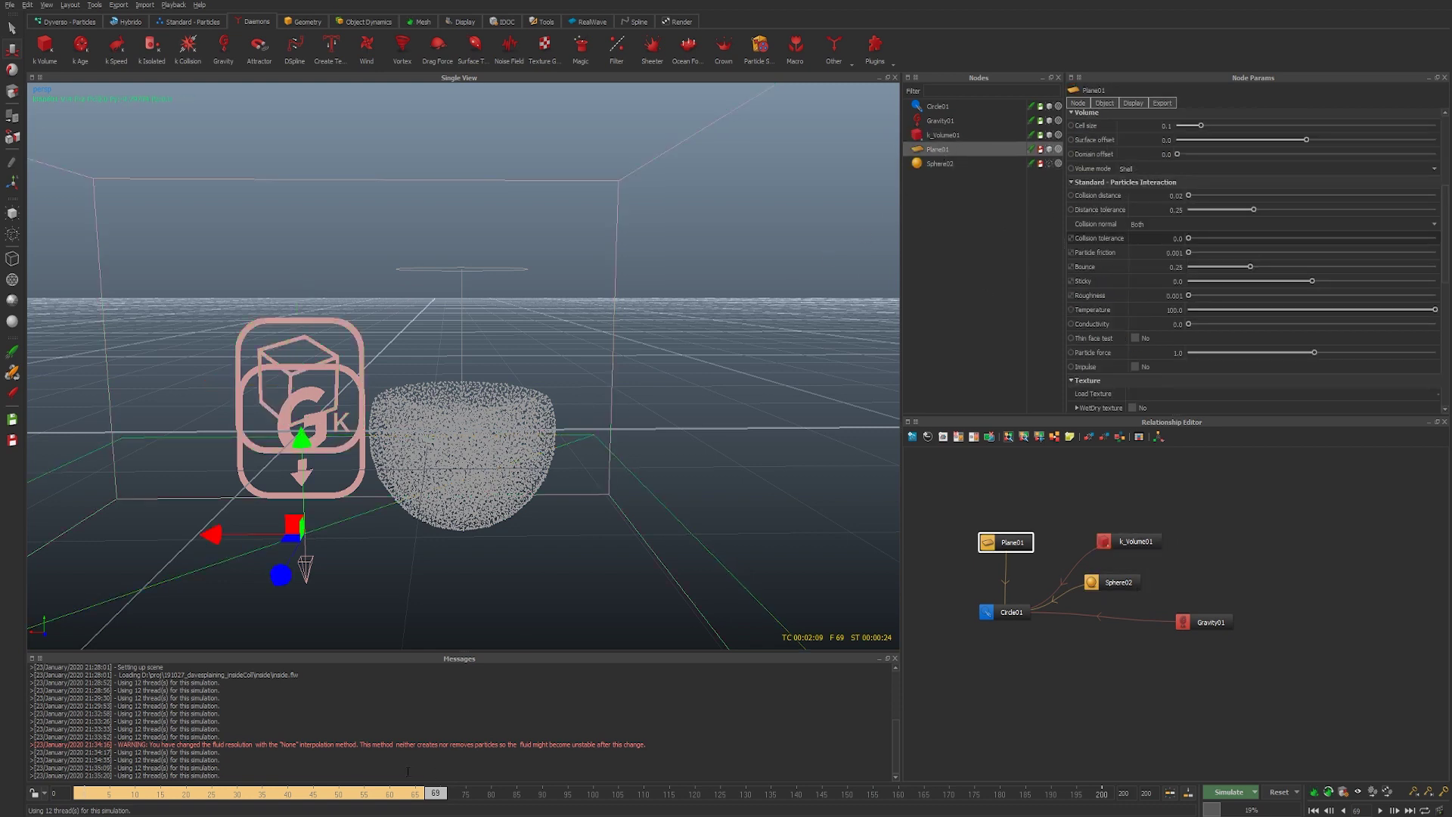
key(alt+Tab)
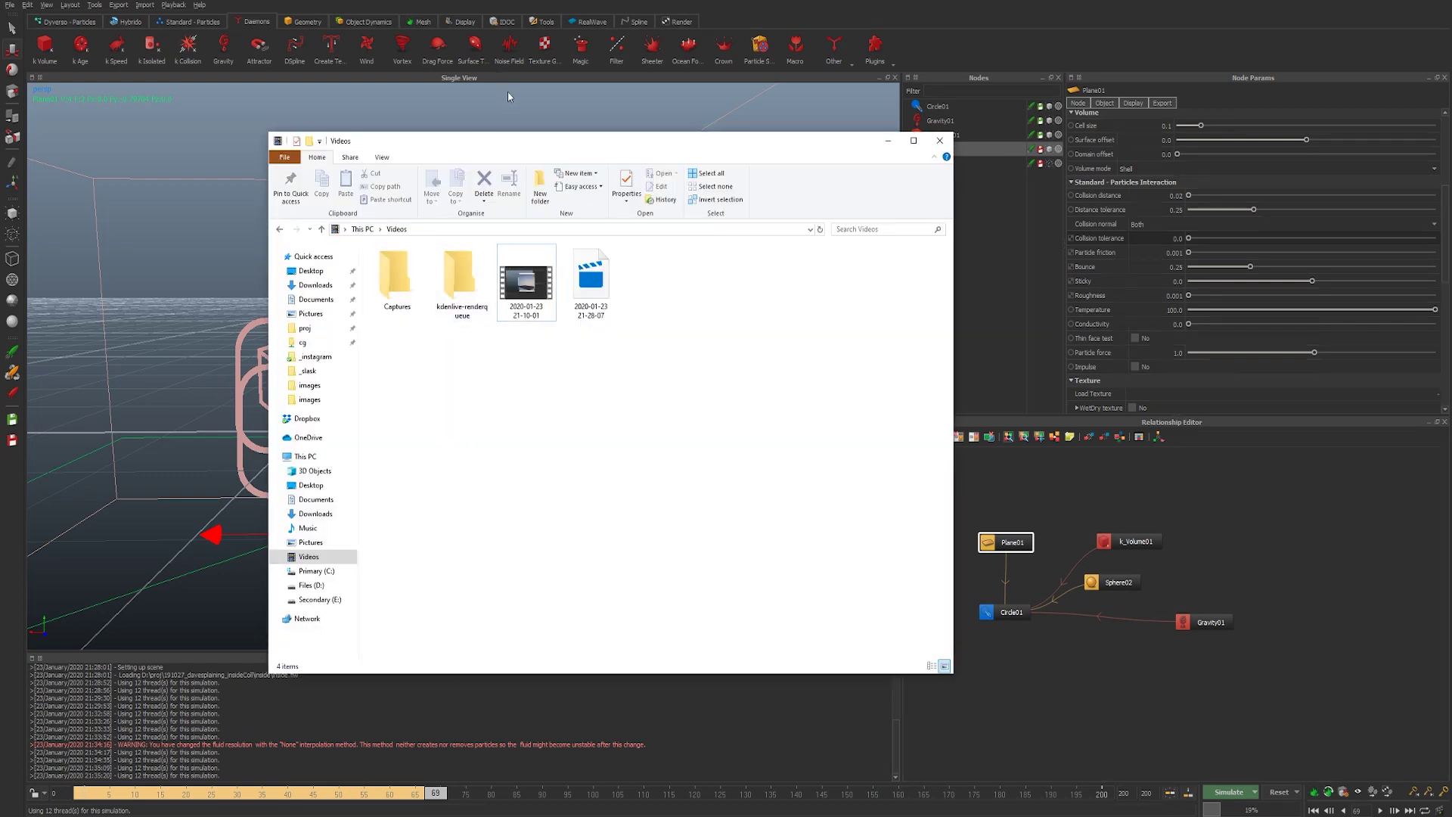
drag(493, 143, 0, 202)
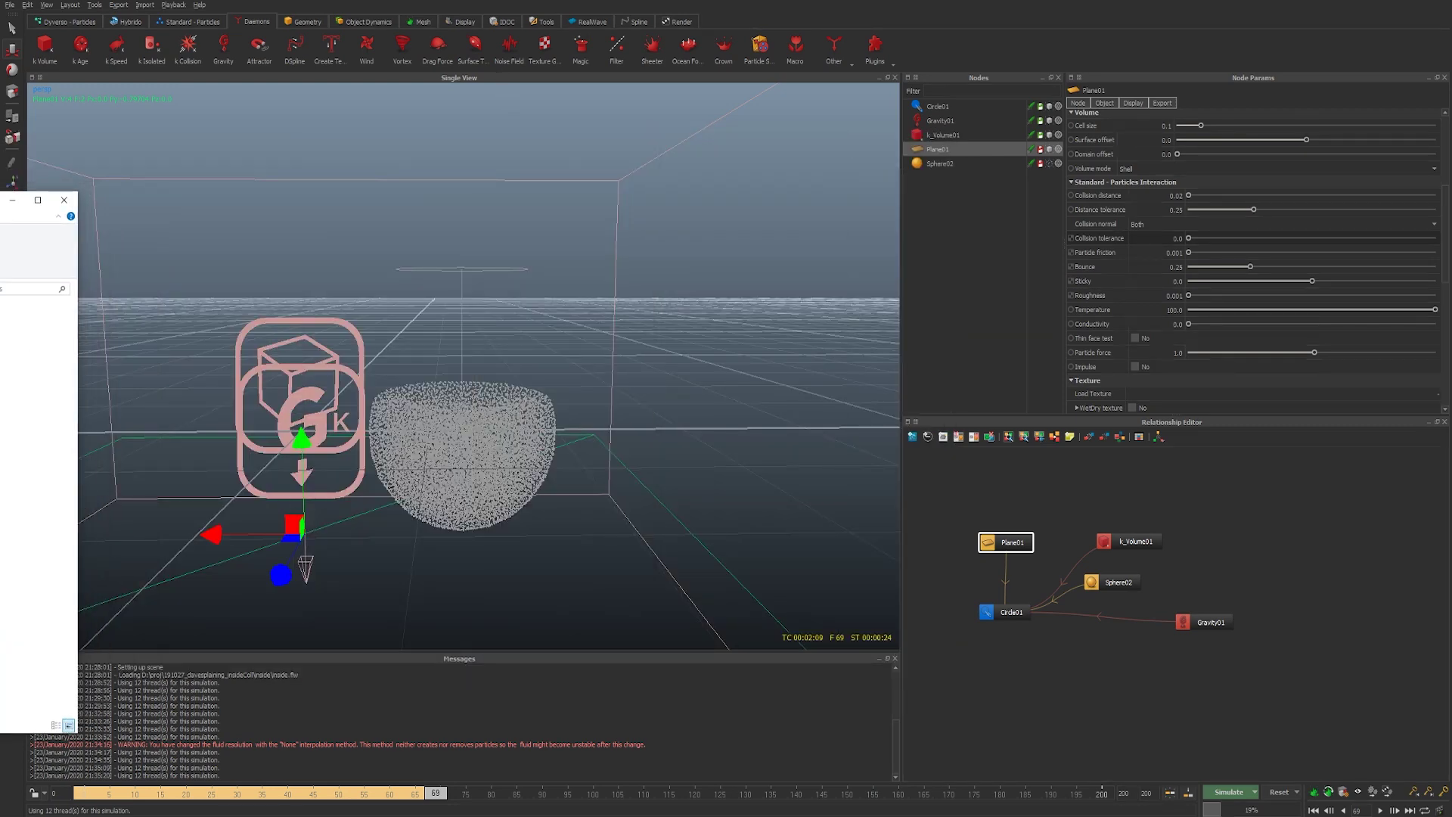
scroll(34, 507, down, 8)
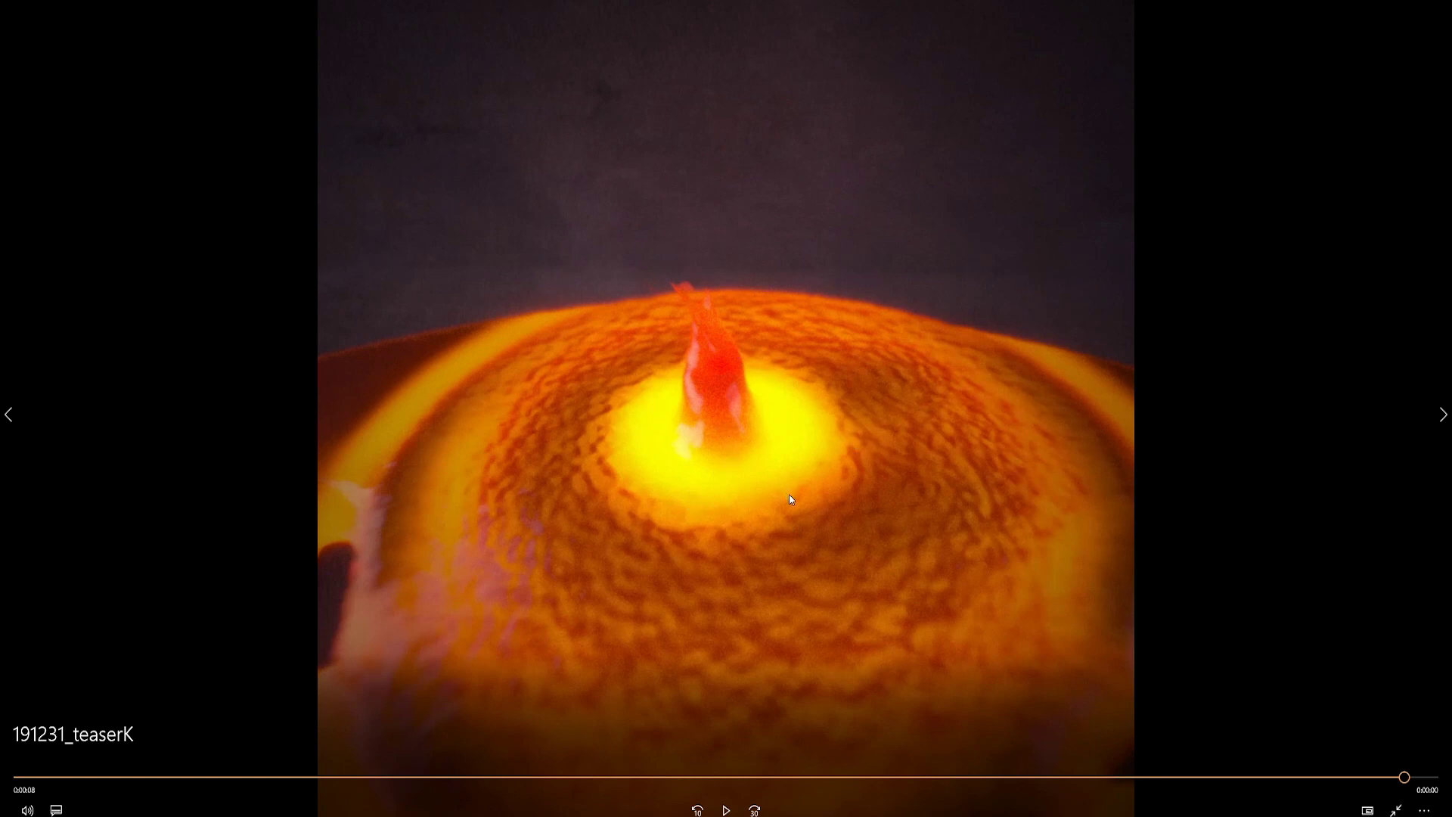
key(alt+F4)
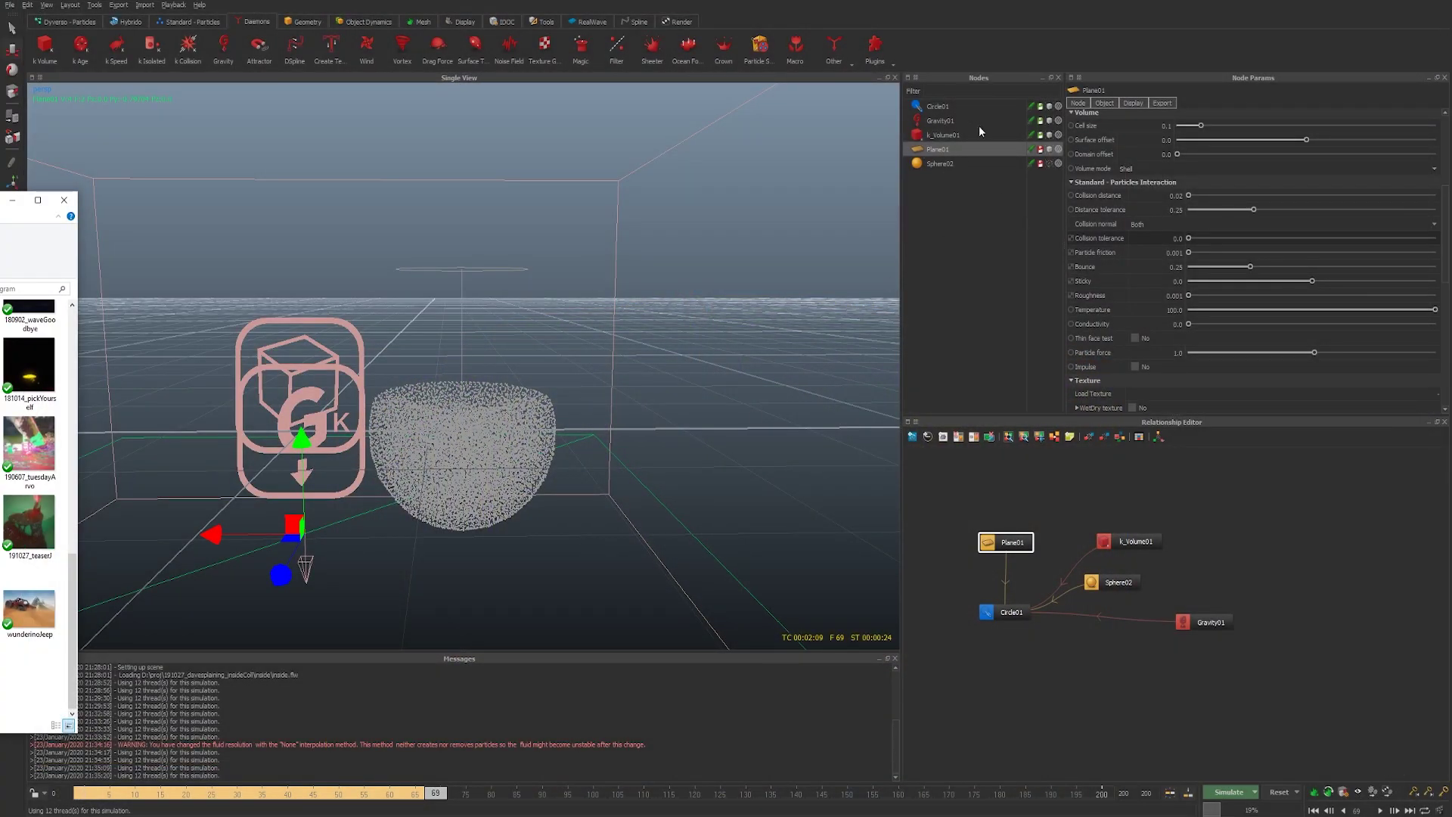
click(64, 200)
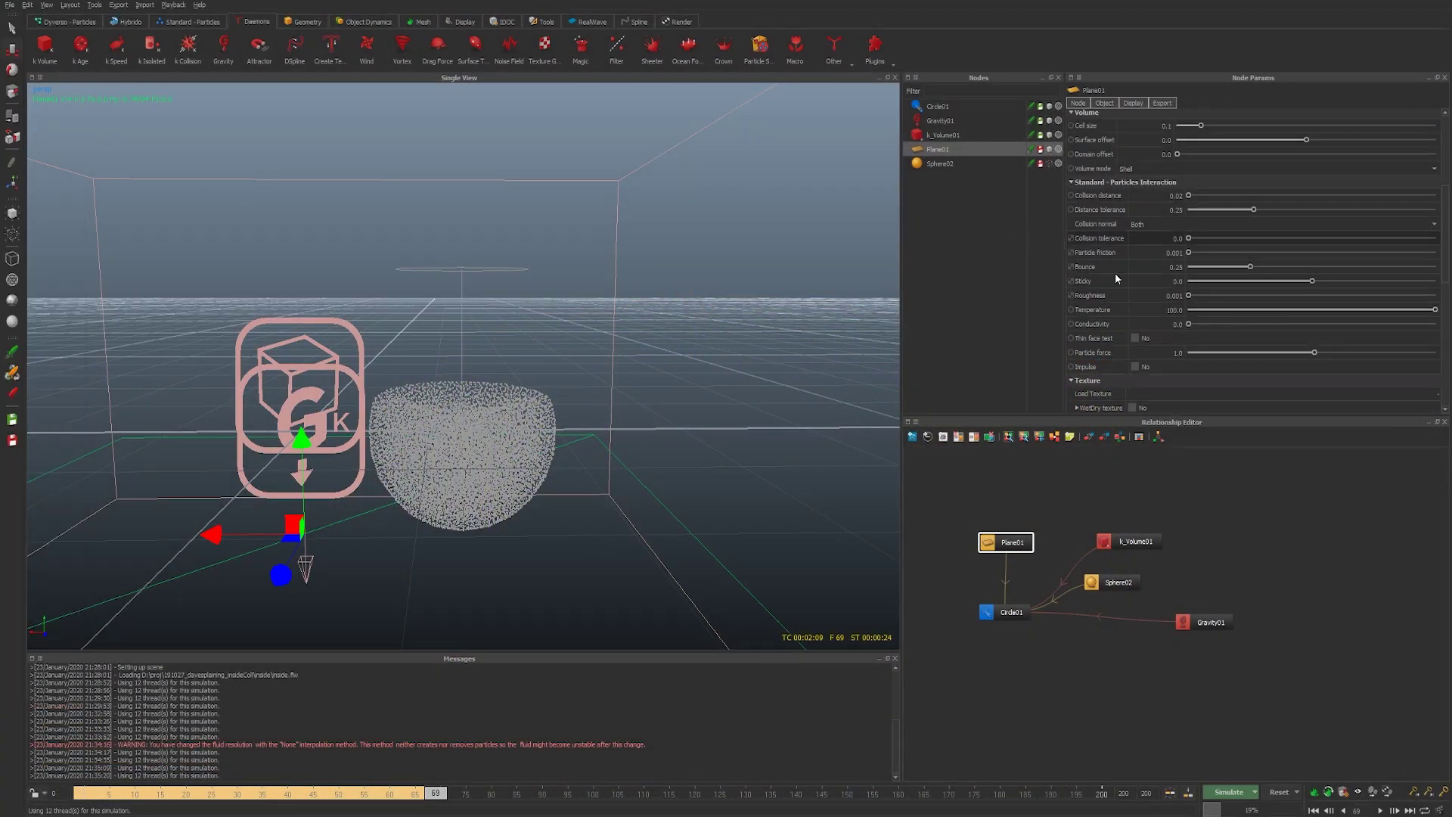
- Try a Collision tolerance of 1.0 on Plane01 and set it back to 0.0
click(1150, 240)
text(1)
key(Return)
click(1157, 238)
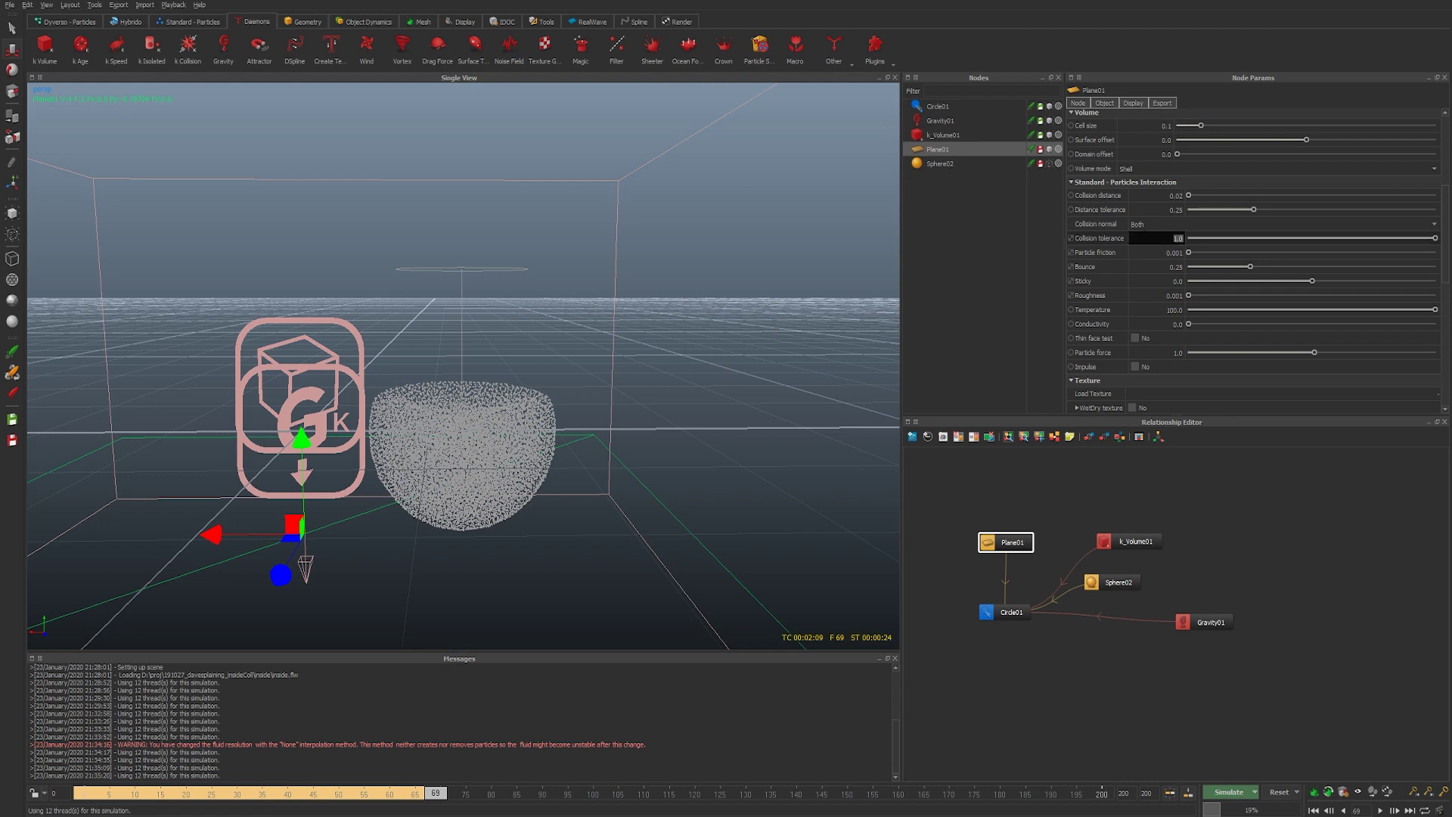
text(0)
key(Return)
- Select Sphere02 and switch the viewport to shaded display
click(941, 164)
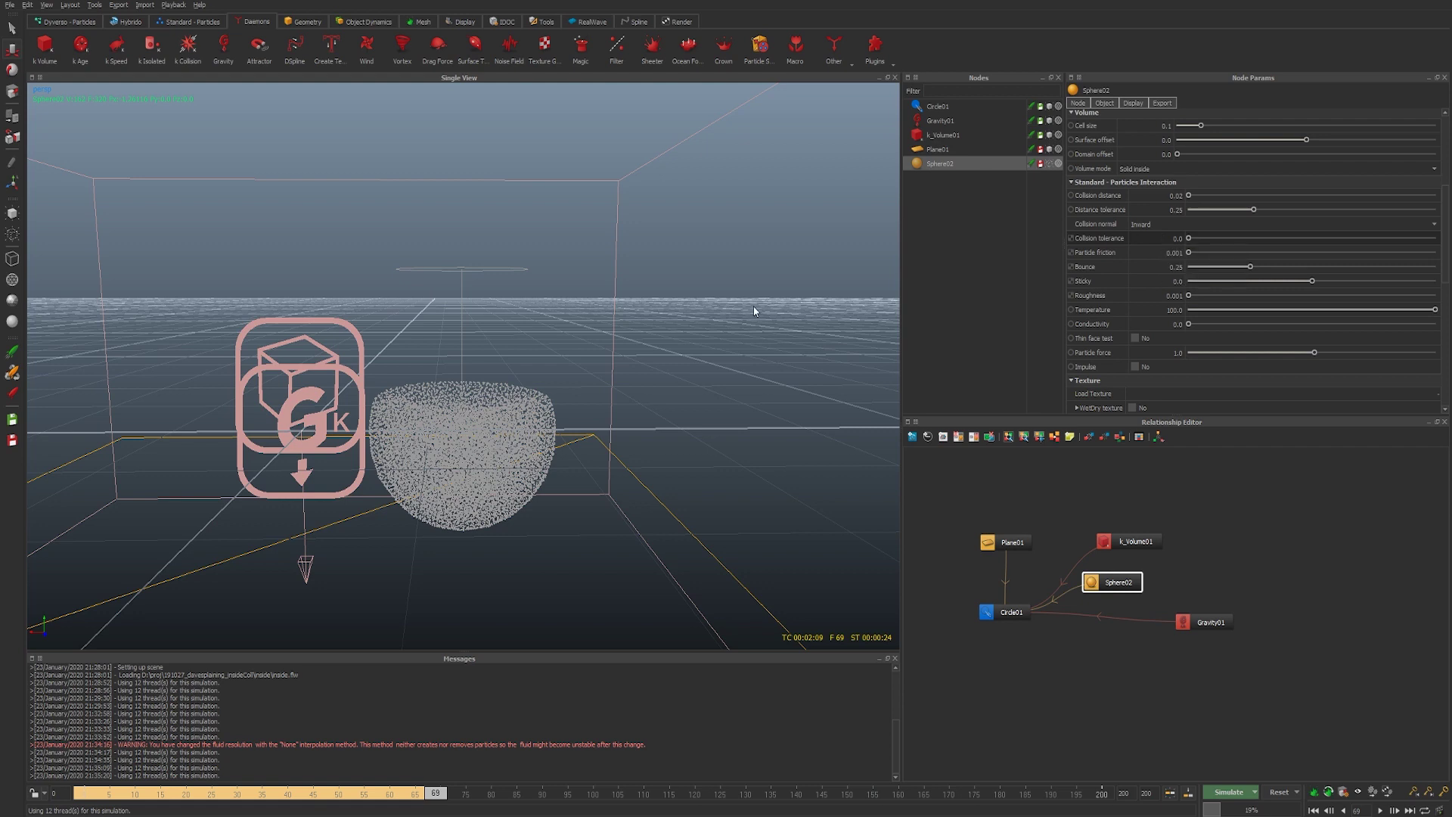
key(9)
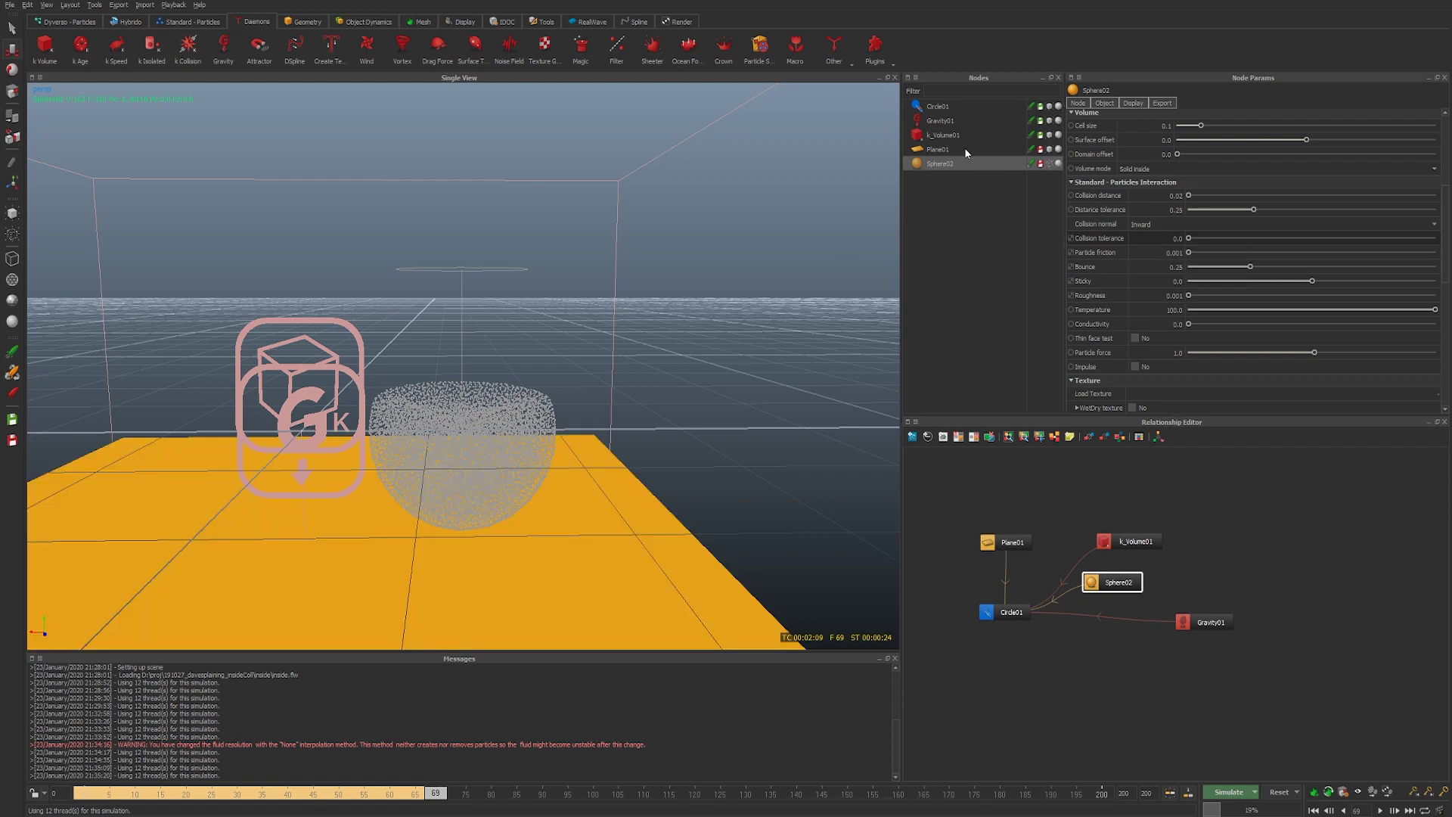
- Set Sphere02's Collision tolerance to 1.0, simulate the particles falling onto the plane, and stop the simulation
click(1149, 239)
text(1)
key(Return)
key(alt+a)
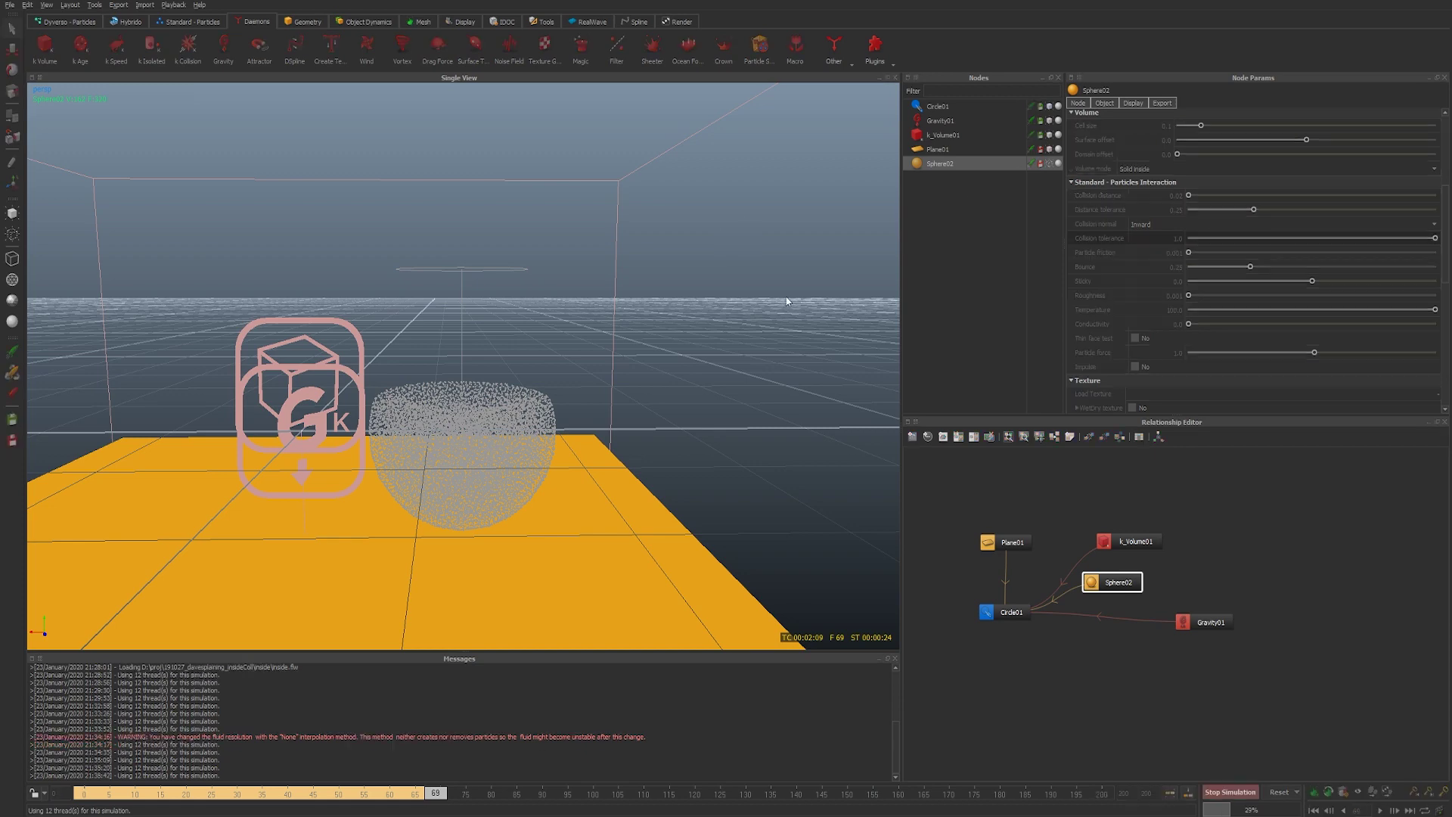
alt+drag(663, 500, 663, 524)
scroll(662, 524, down, 5)
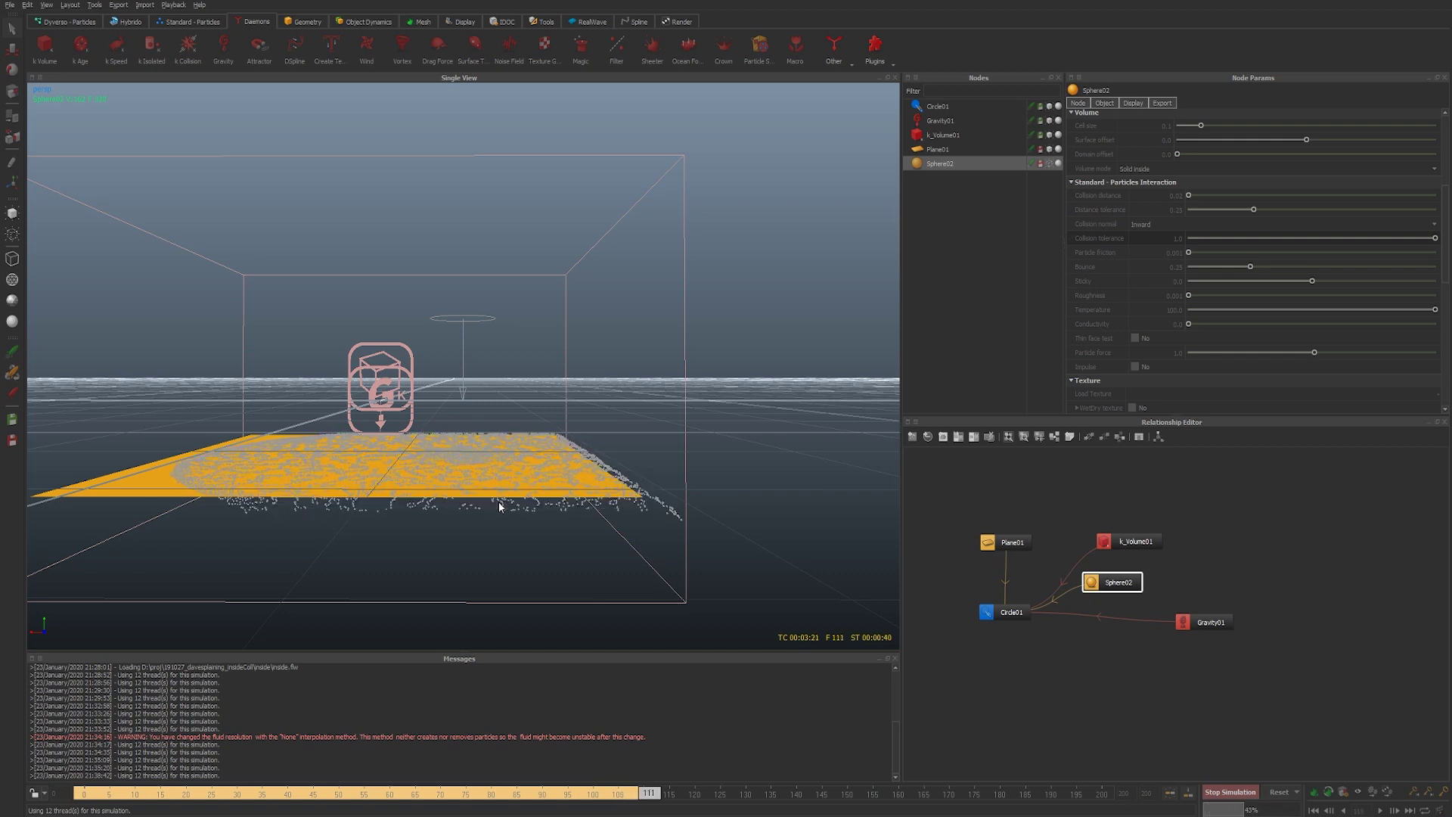
key(Escape)
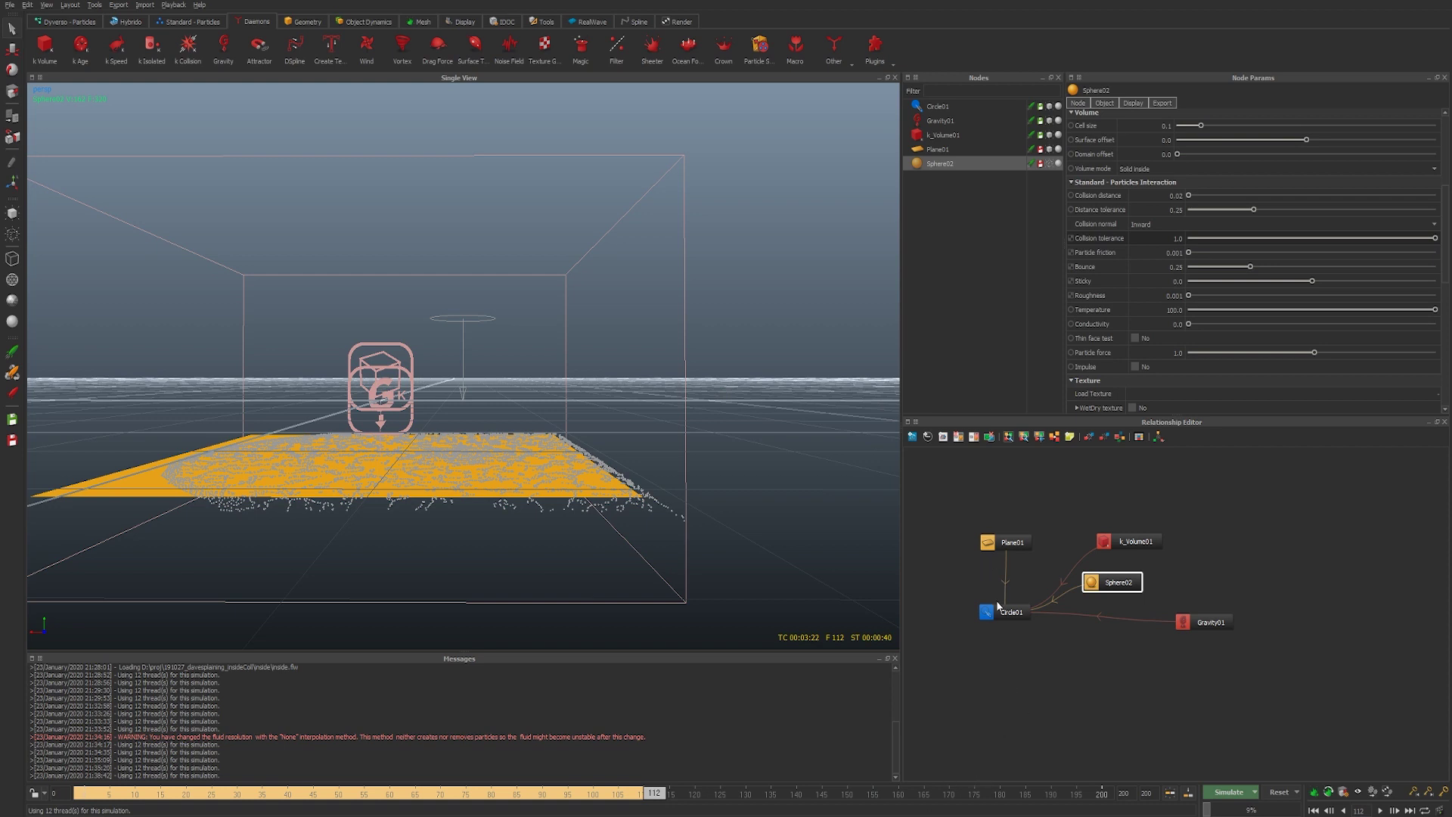
- Select the Circle01 emitter, move its node slightly down in the Relationship Editor, and set its Resolution to 100
click(191, 21)
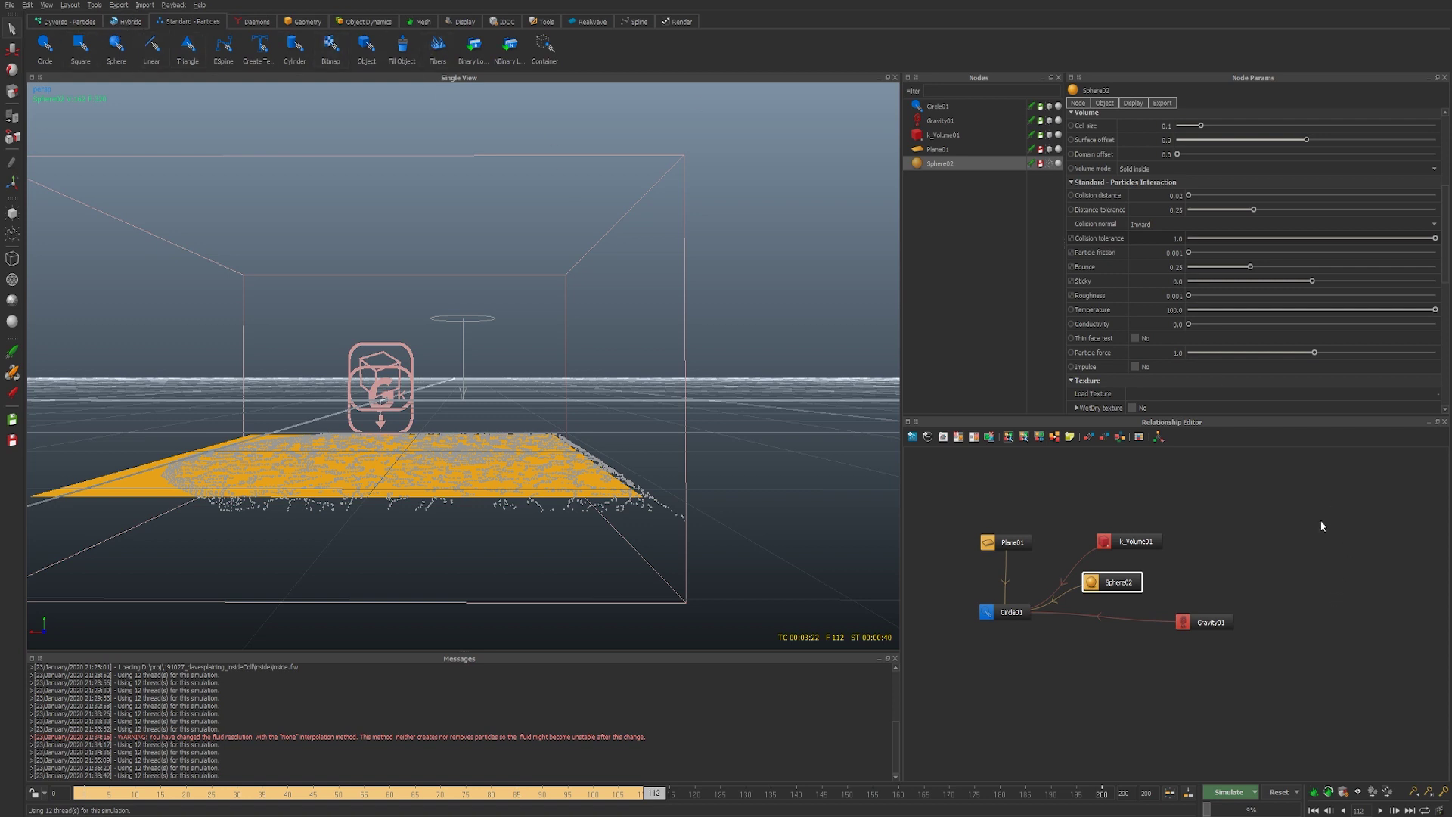
click(1001, 608)
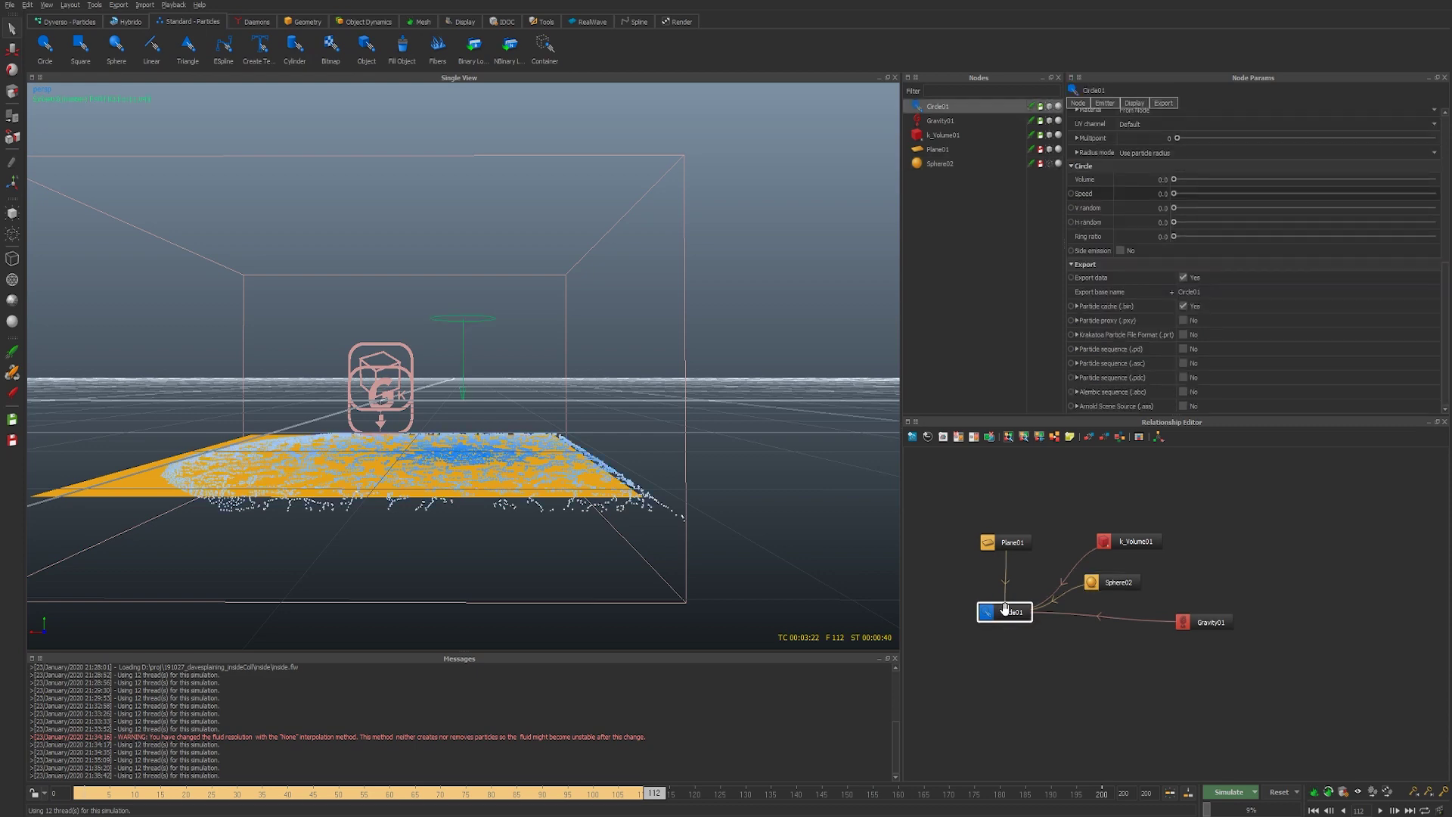
drag(1002, 609, 1011, 640)
alt+drag(681, 457, 704, 474)
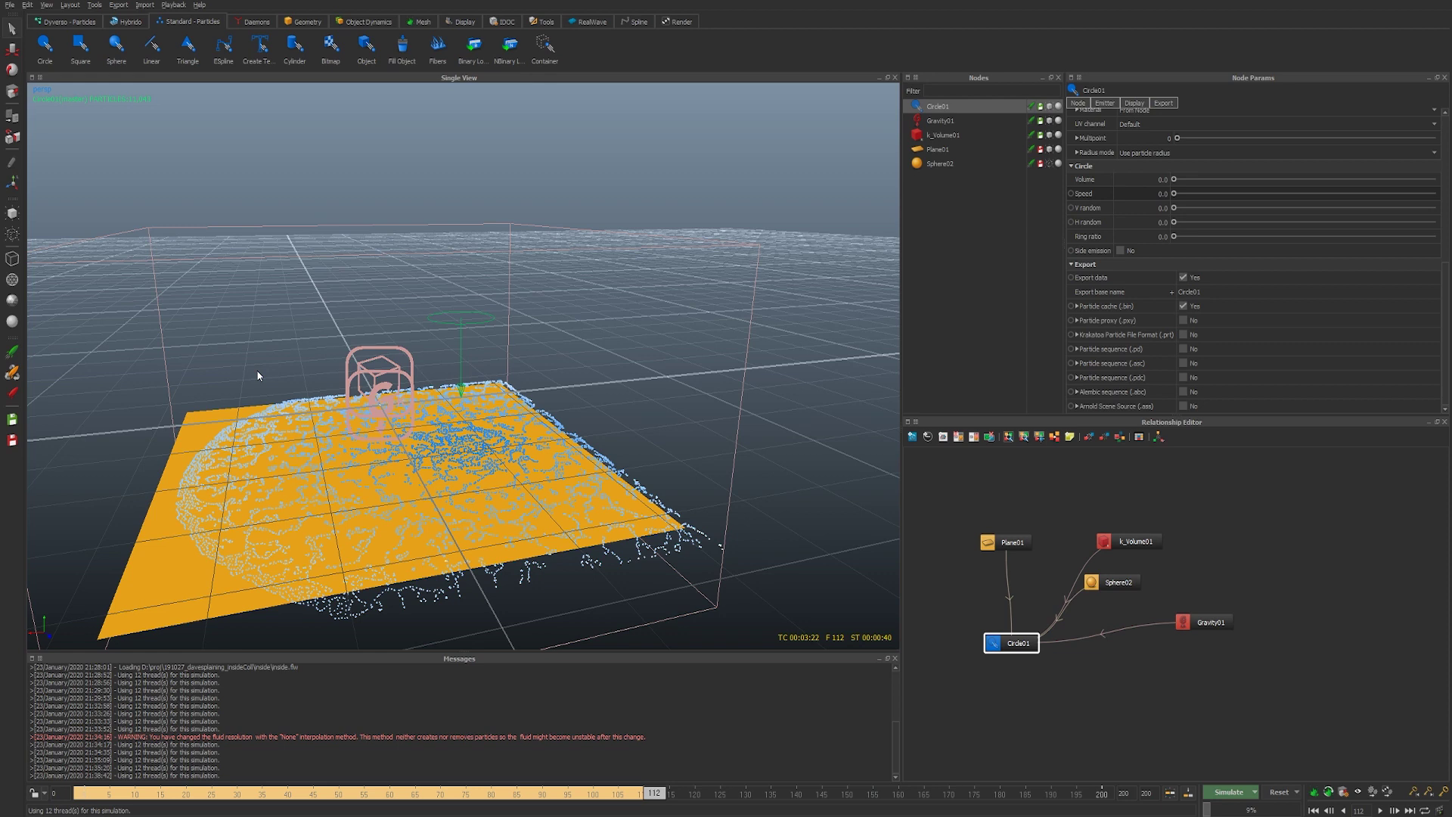
scroll(1145, 260, up, 5)
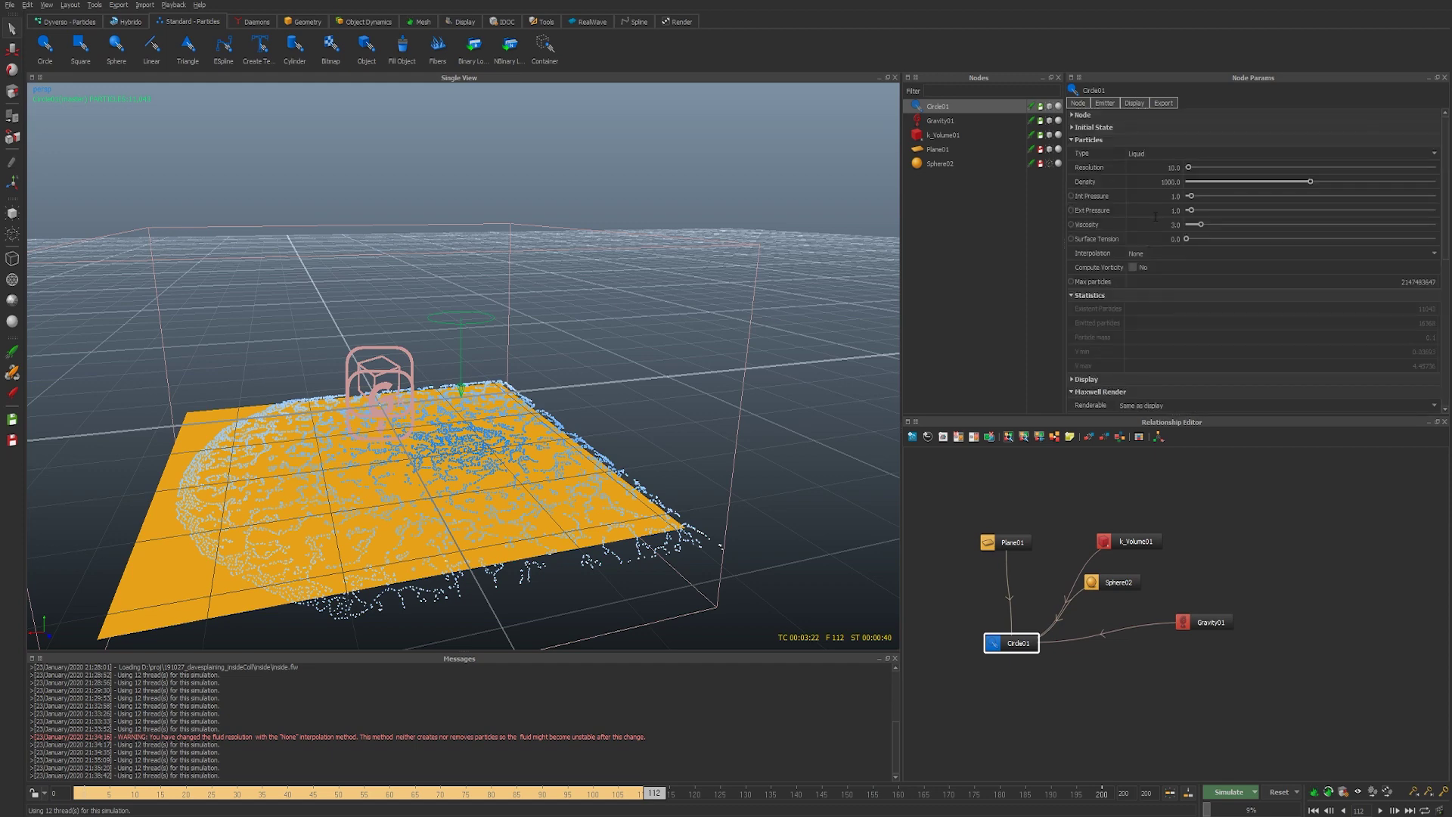
double_click(1163, 166)
key(Return)
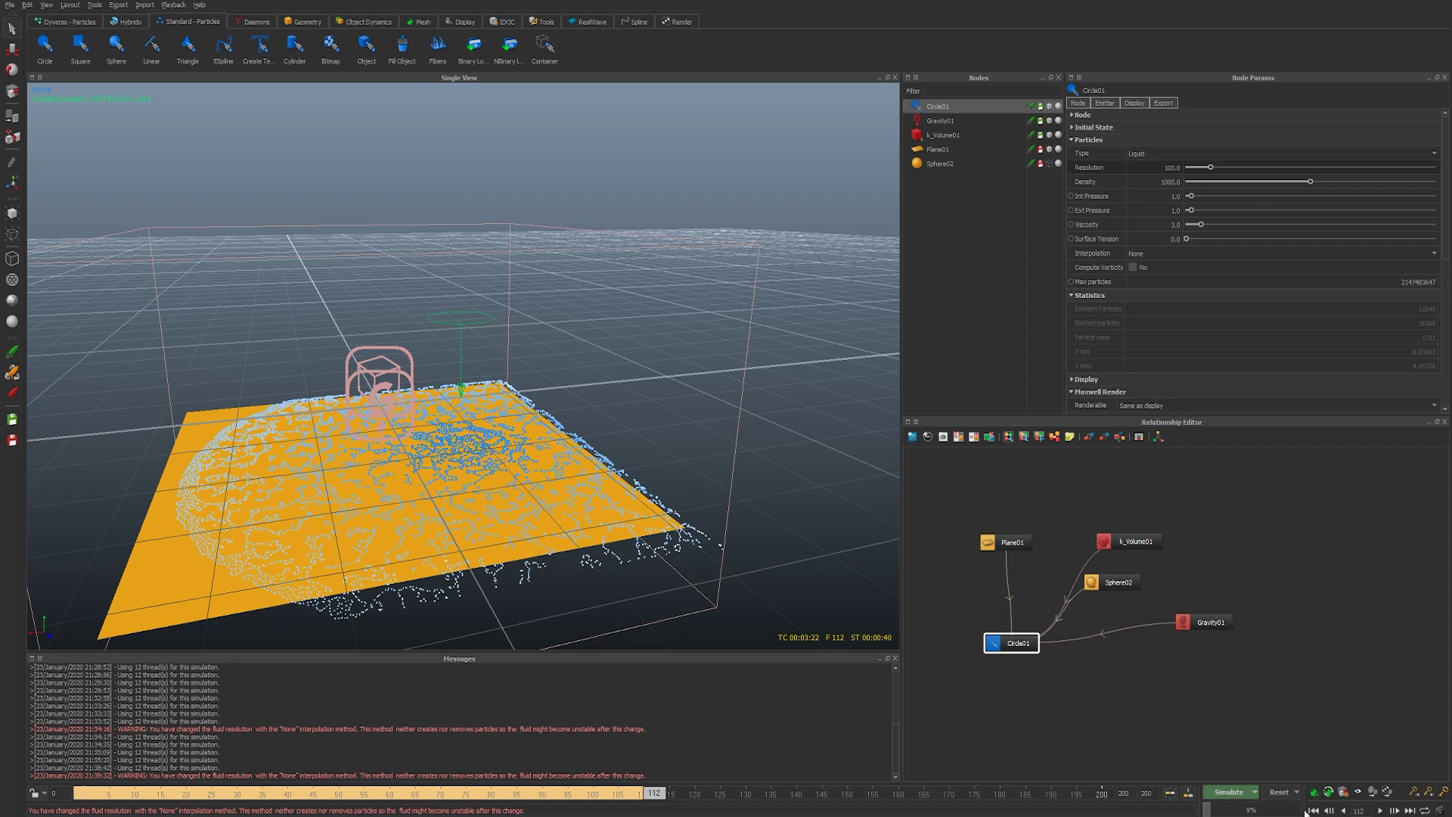
- Accept the simulation options and start simulating the scene
click(1256, 793)
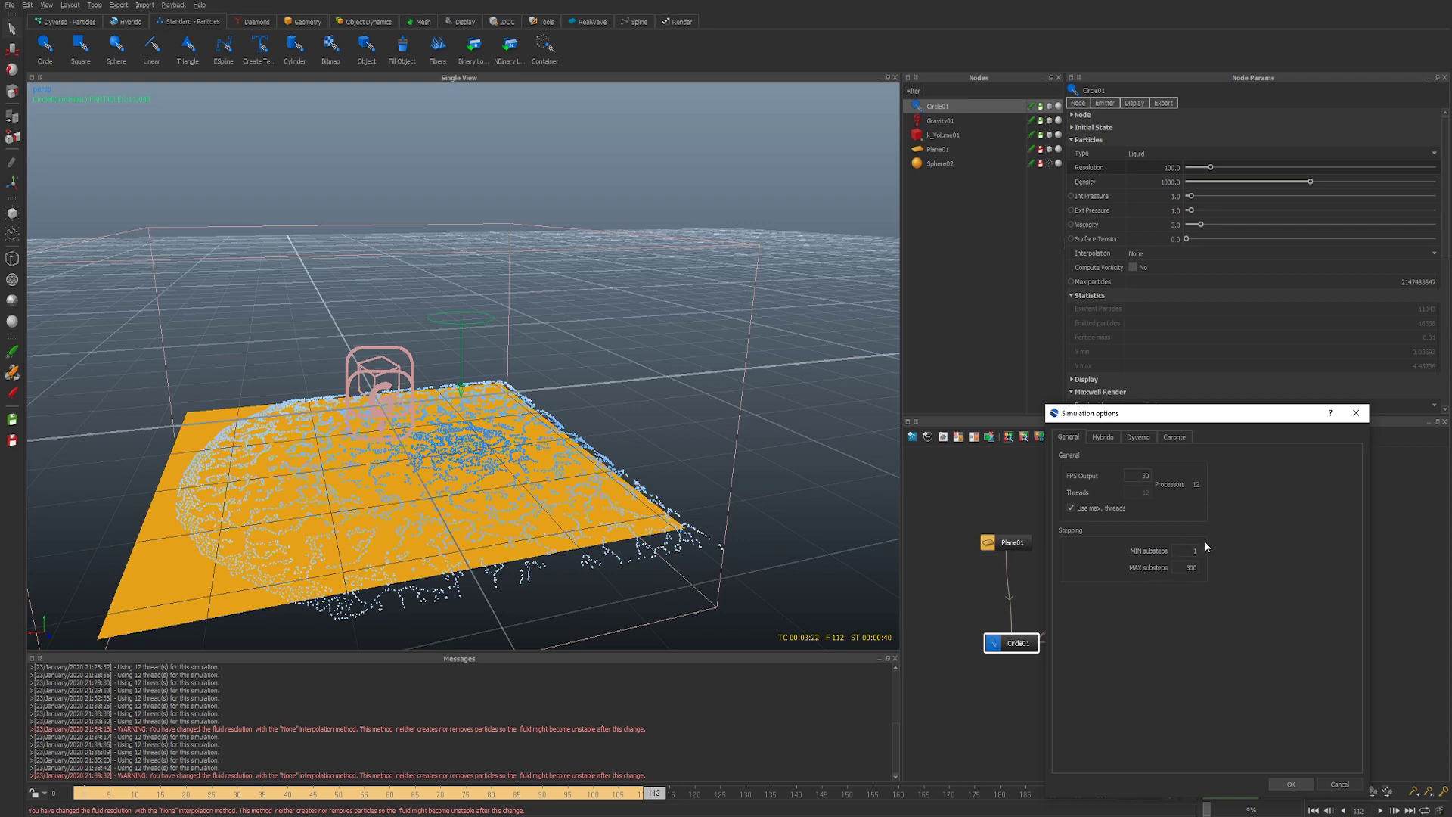
click(1292, 785)
click(1254, 792)
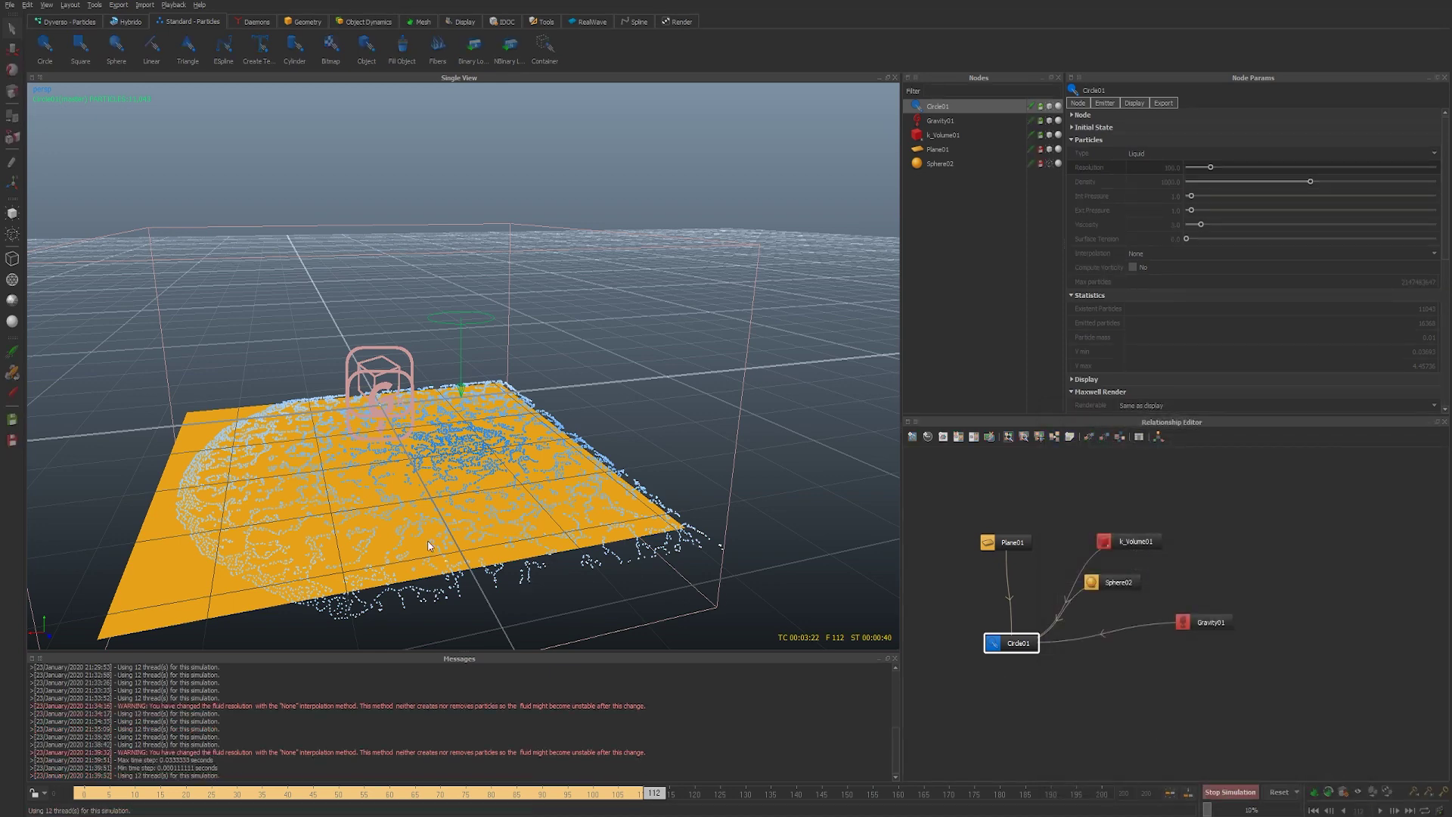
- Run the scene as a command-line simulation over frames 0 to 200 and close its console window
click(1255, 792)
click(1236, 810)
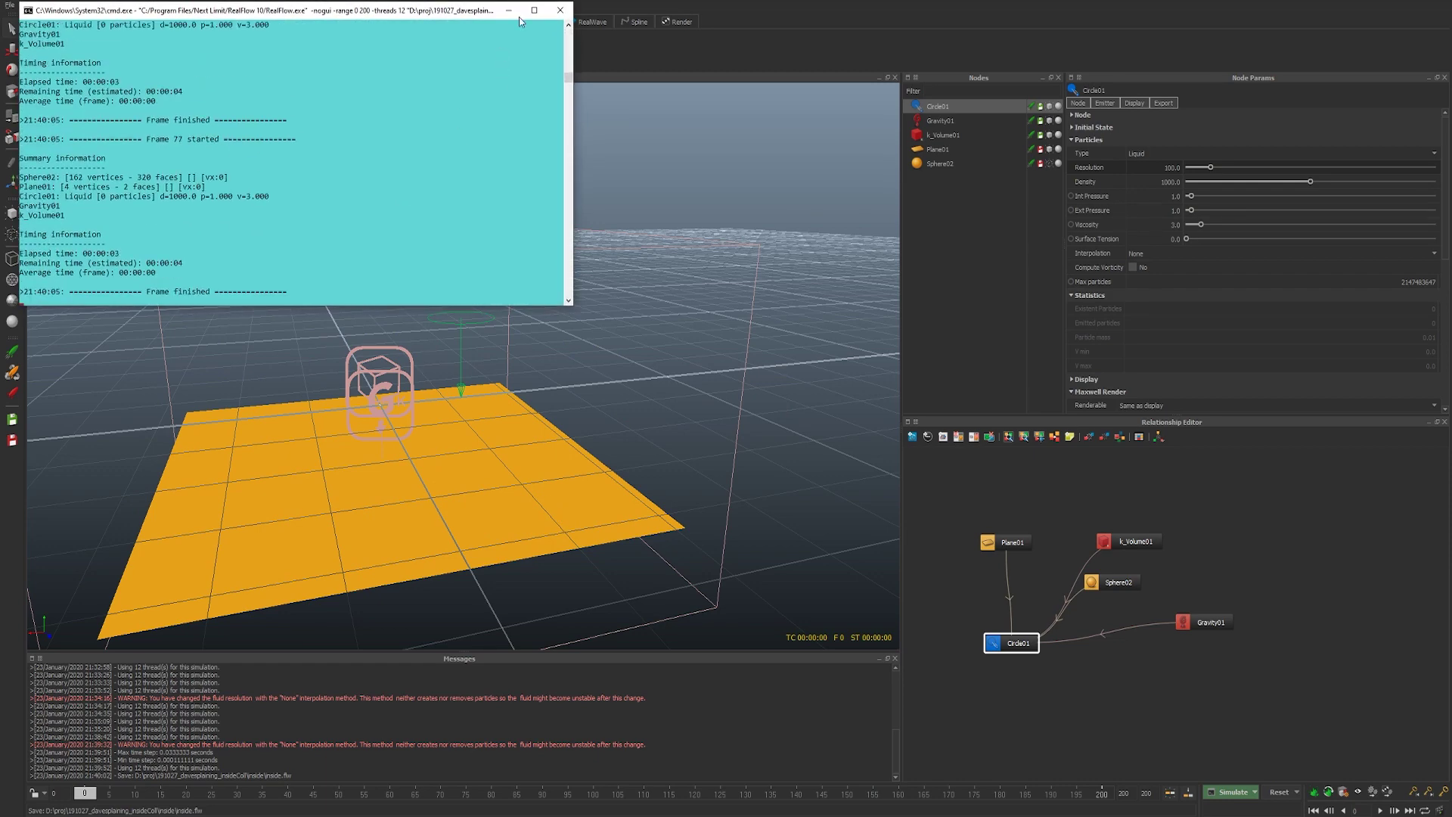
click(564, 11)
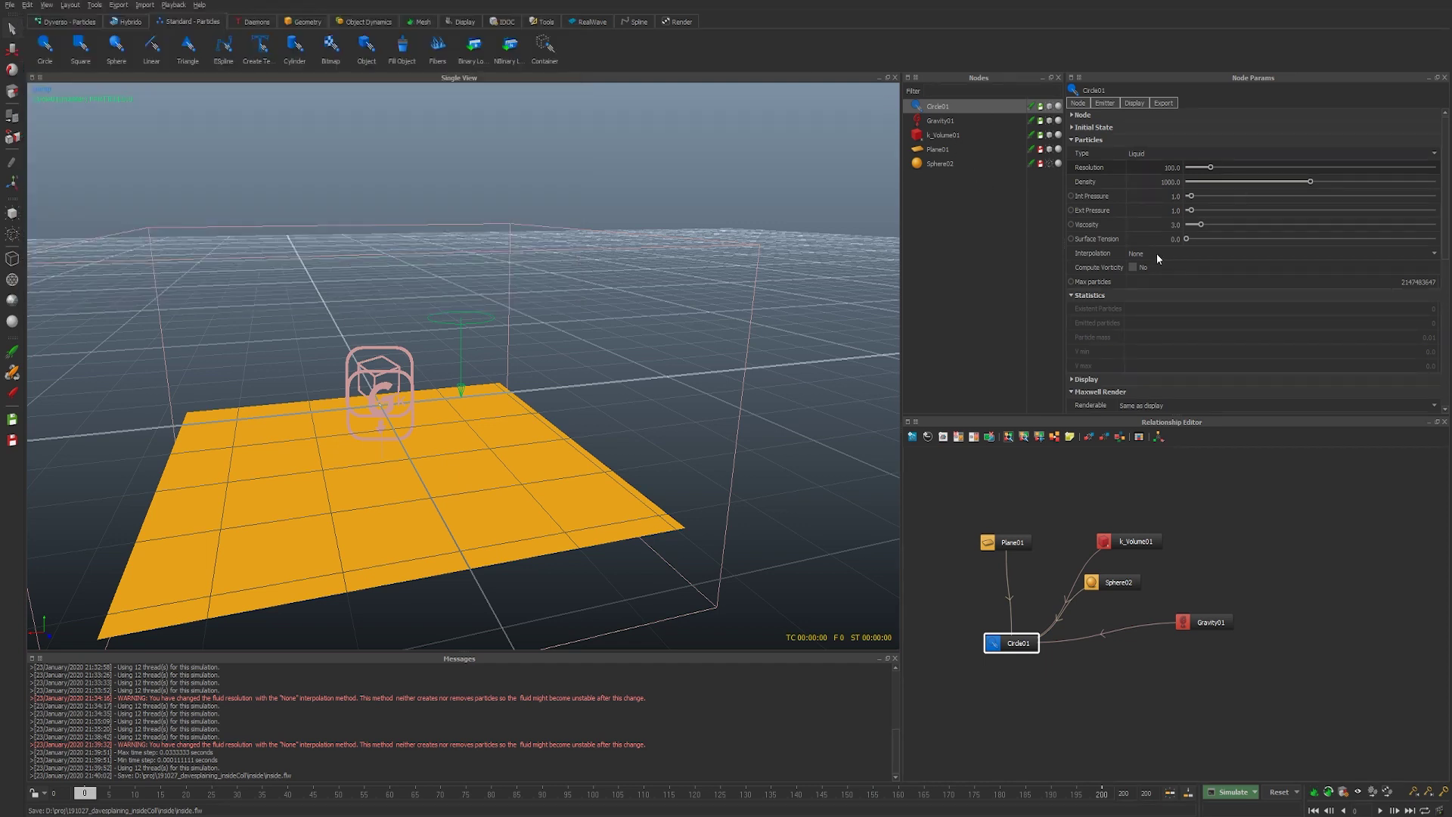
- Set the Circle01 emitter's Speed to 2.0
scroll(1138, 191, down, 5)
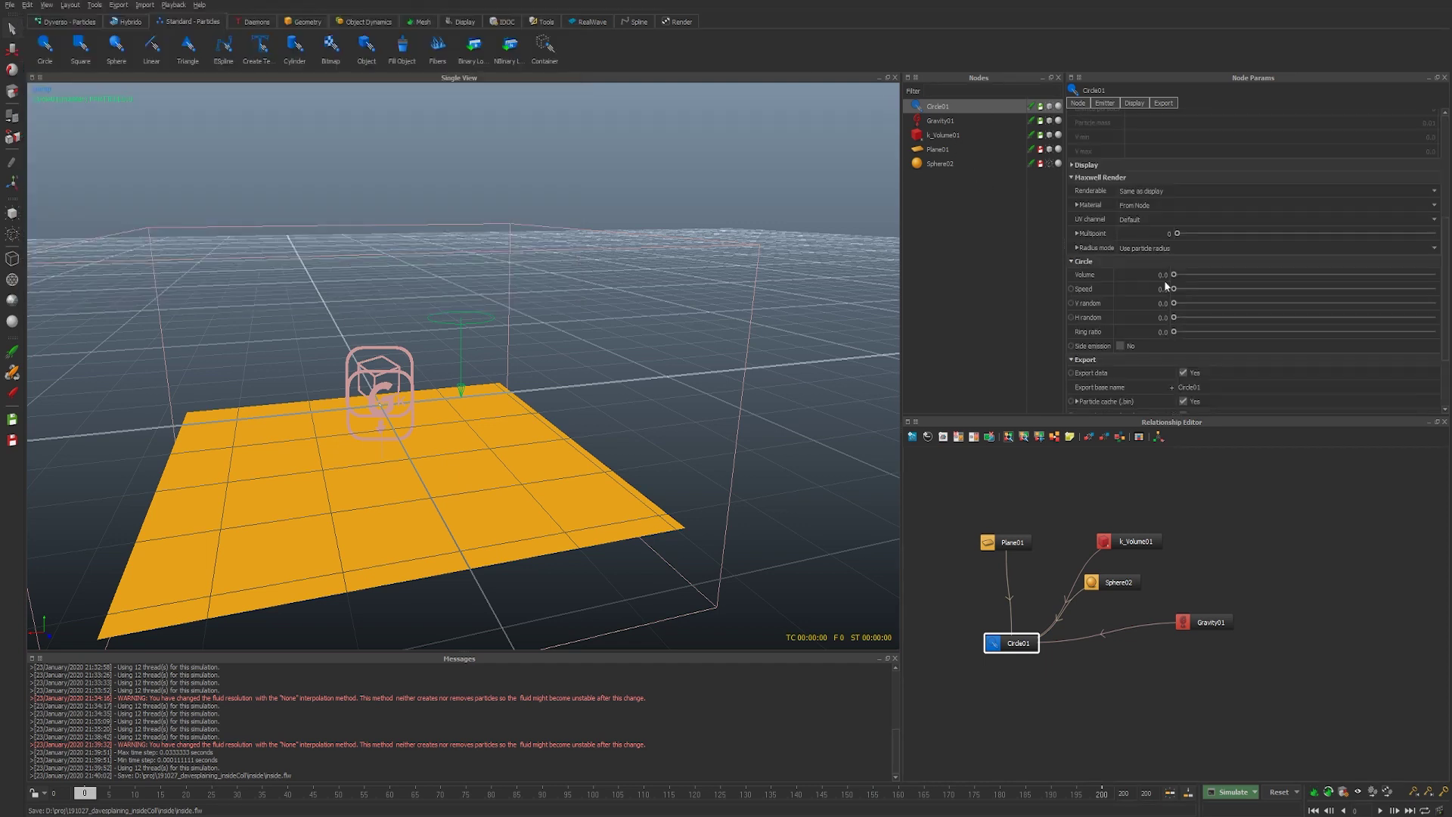
double_click(1162, 288)
text(2)
key(Return)
- Launch the command-line simulation again with the updated emitter speed and close its console window
key(alt+a)
click(717, 409)
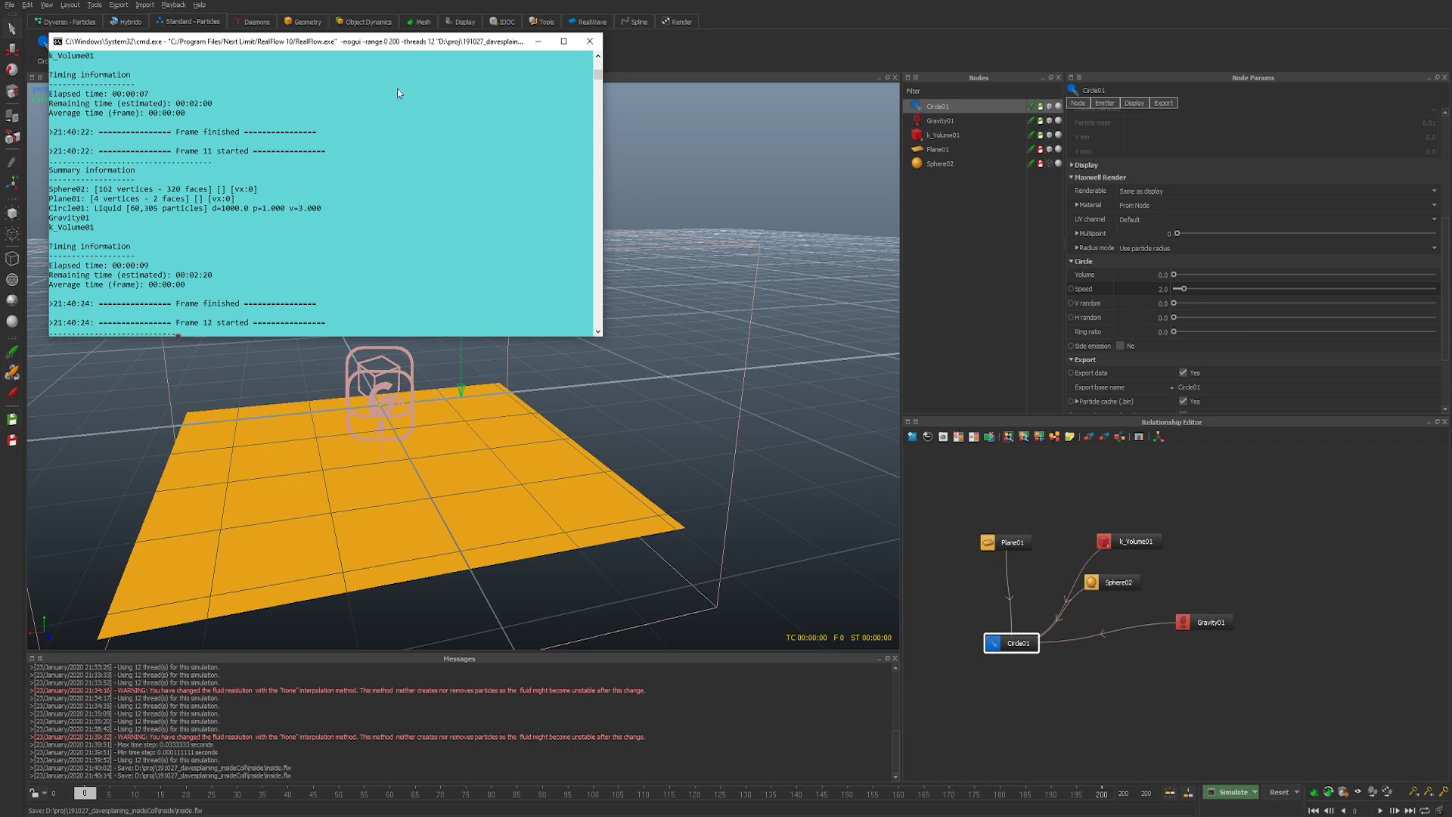
click(591, 43)
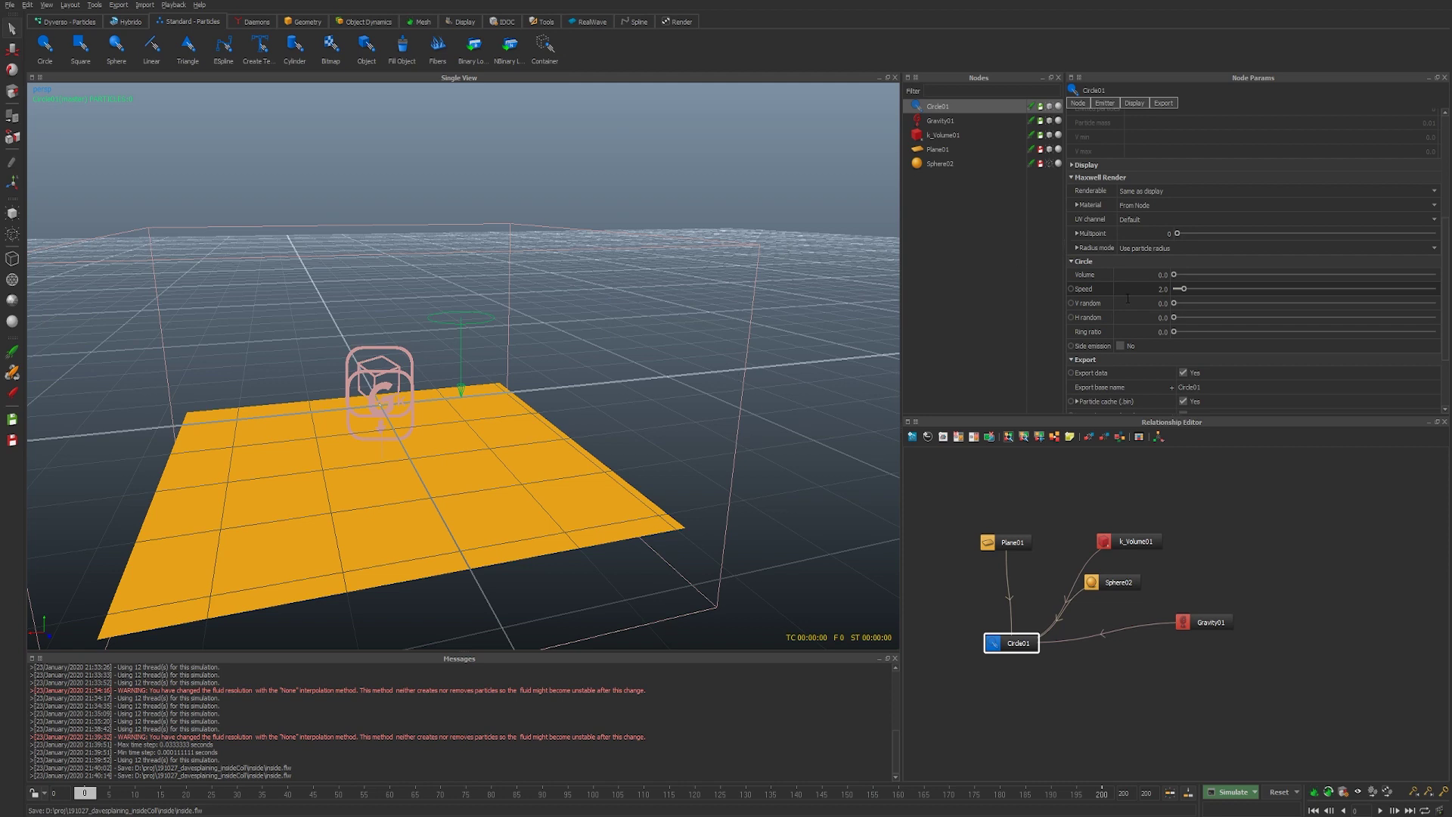
- Rearrange the relationship nodes, moving Circle01 down, Plane01 to the far left, and Sphere02 directly above Circle01
scroll(1184, 364, up, 5)
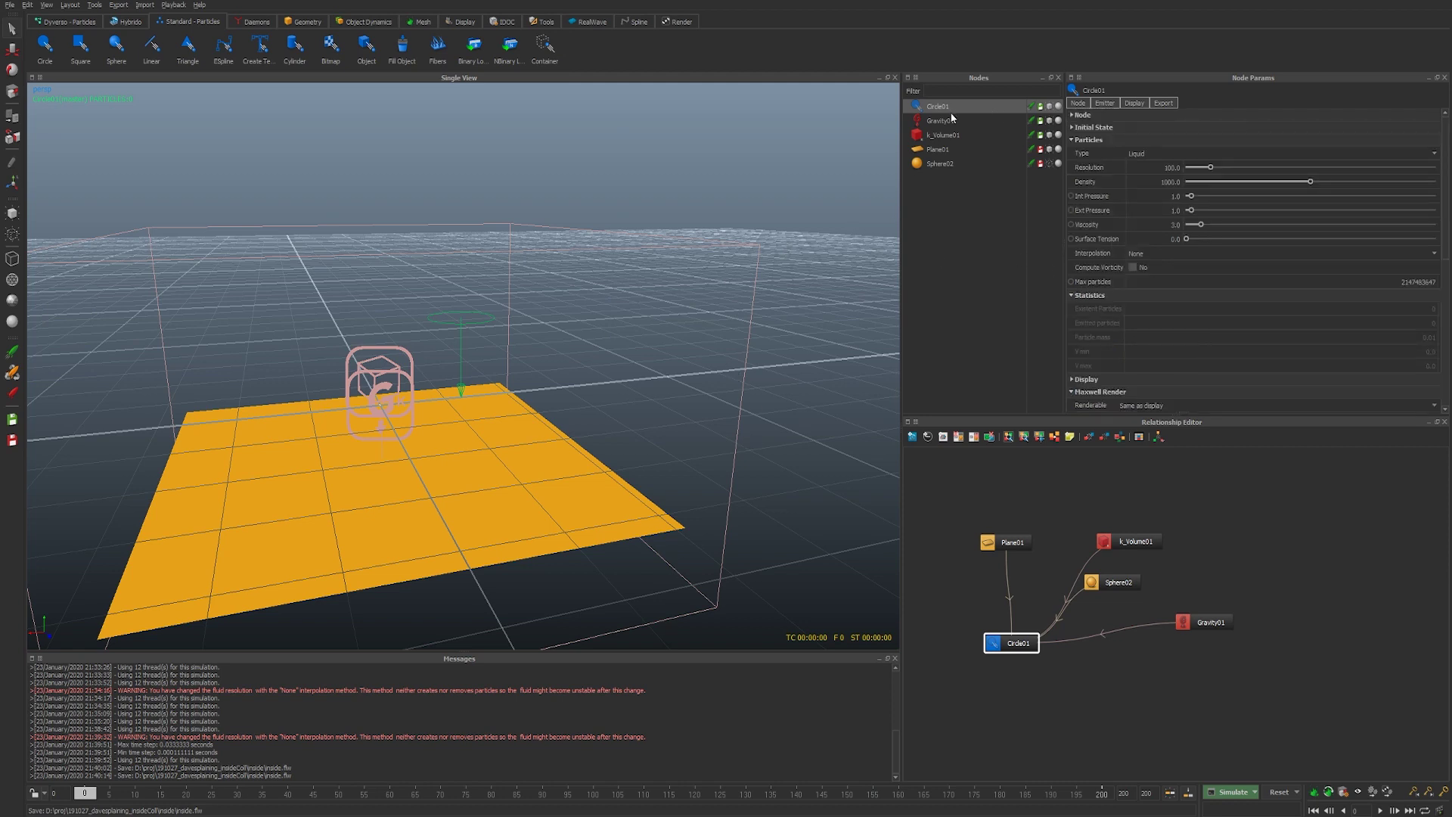
drag(1015, 654, 1017, 676)
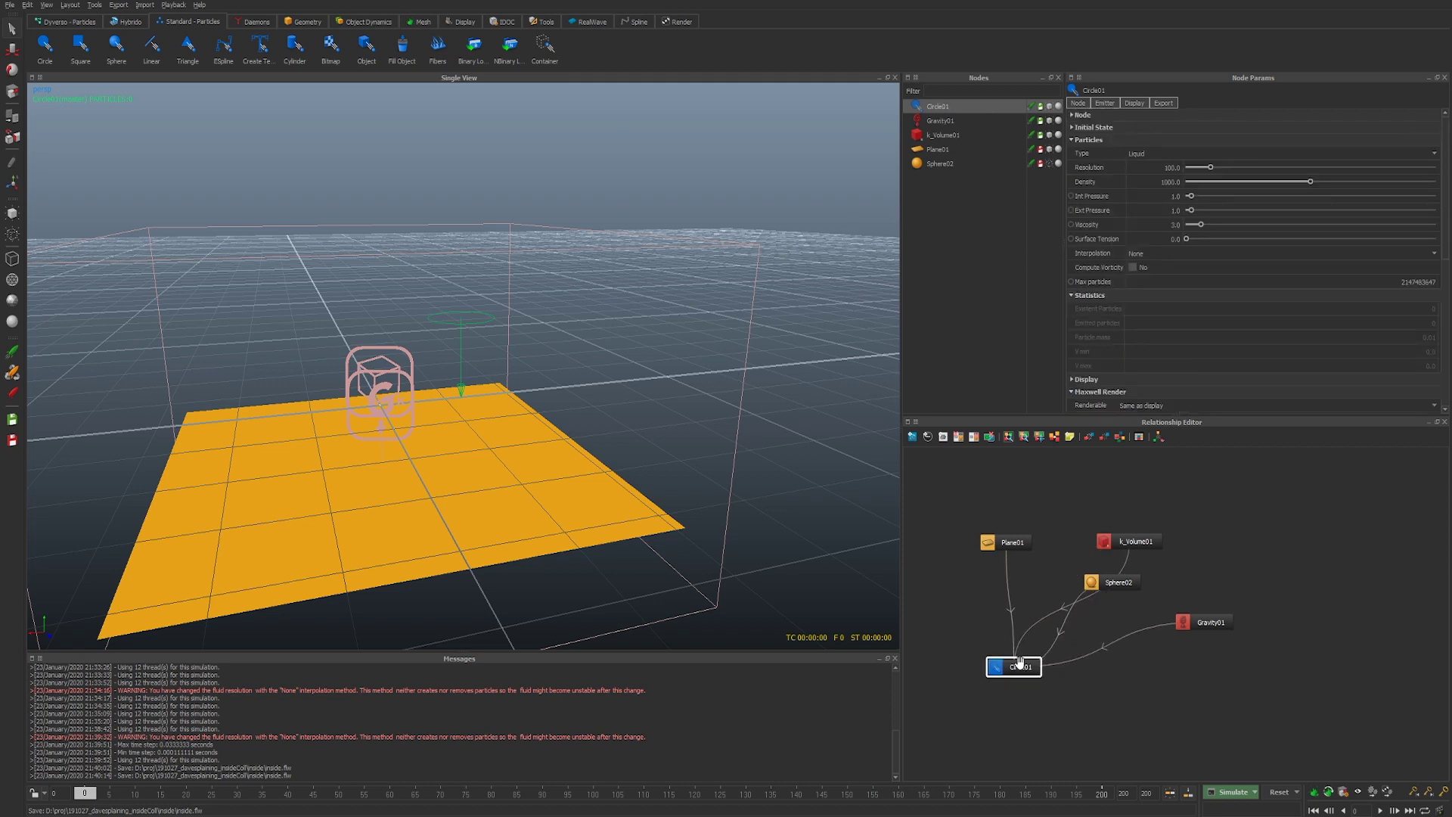
drag(1005, 542, 937, 560)
drag(1119, 587, 1003, 537)
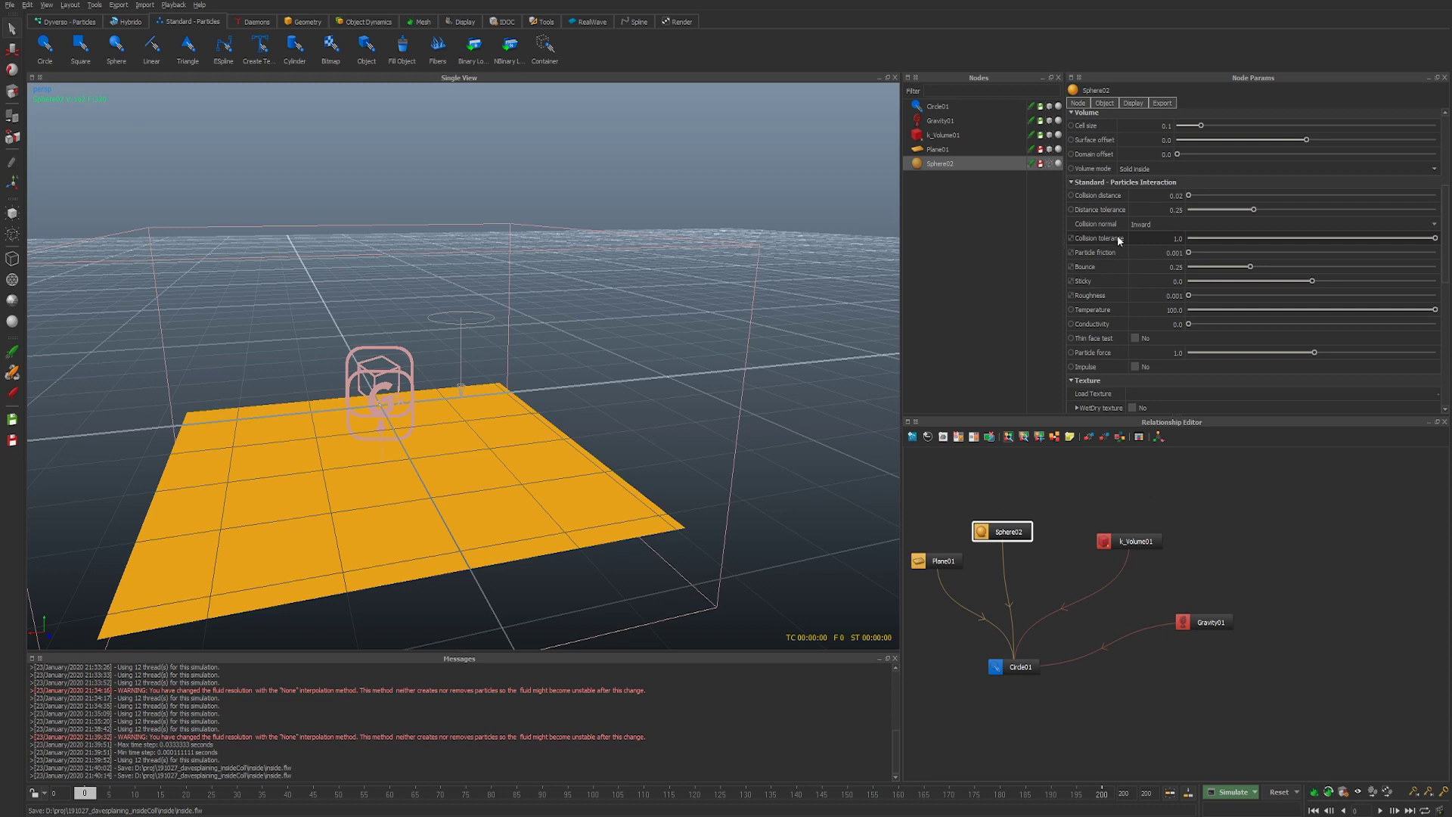
- Review the Collision normal options of Sphere02 without changing the choice, keeping the sphere selected
click(1142, 224)
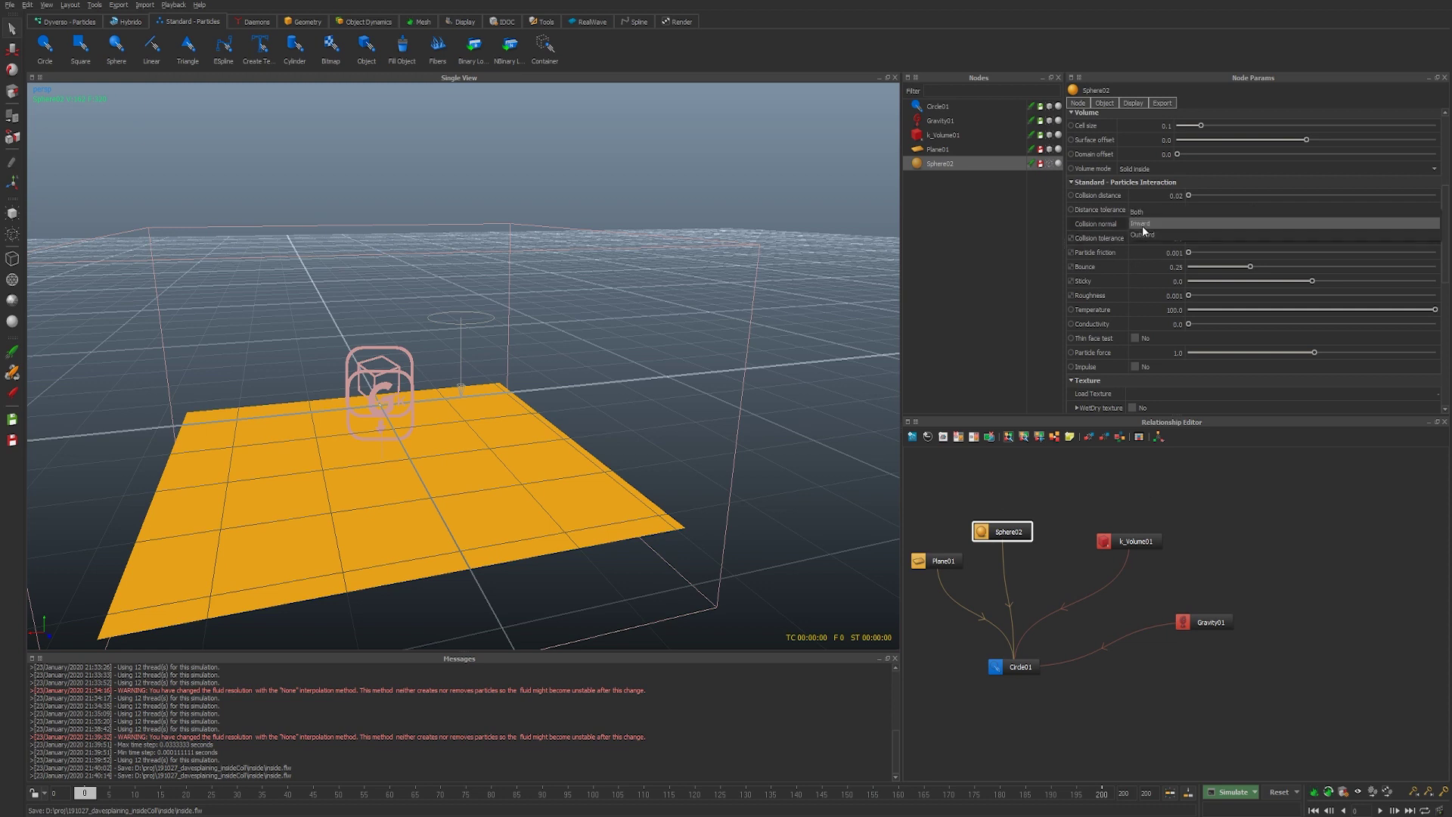
click(1005, 245)
click(961, 162)
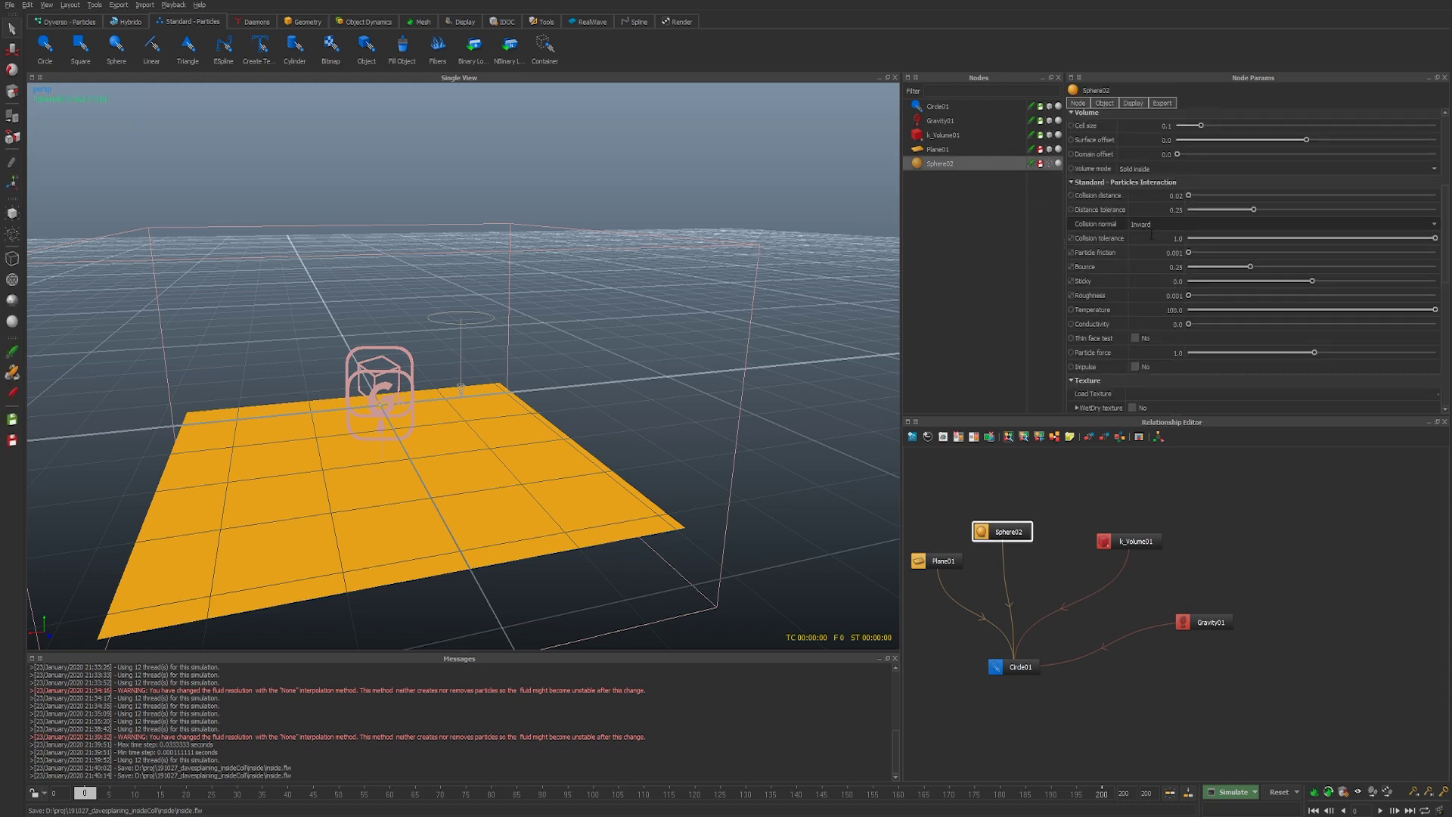